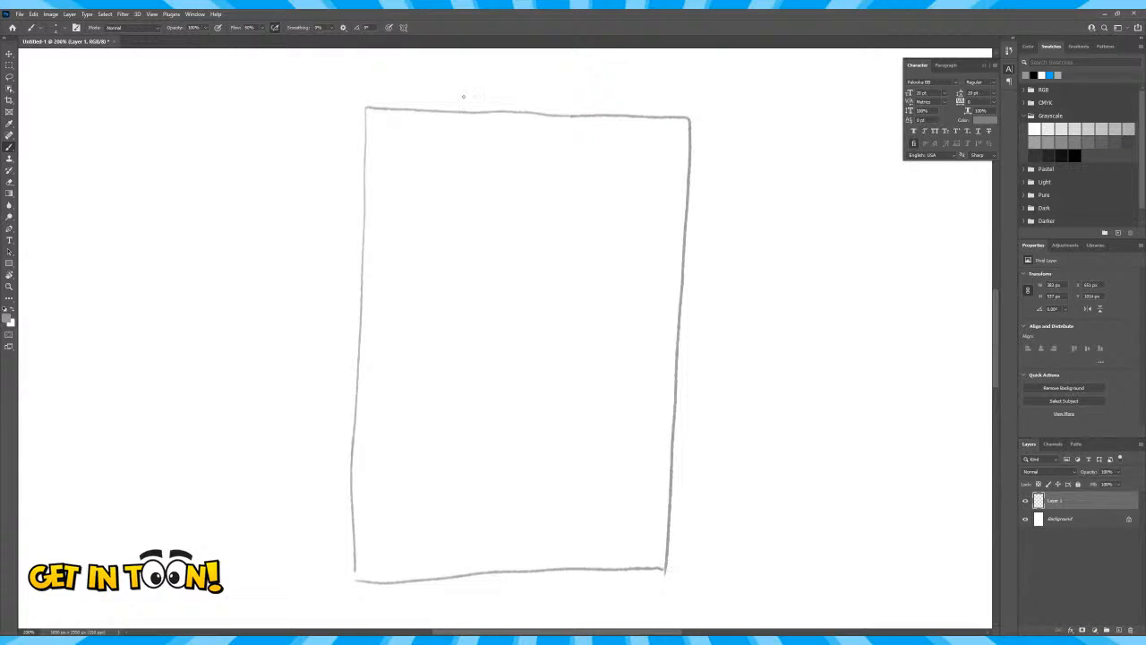
Label the outer page 11" by 17" and draw a smaller rectangle inside it labelled 10" by 15"
drag(507, 84, 519, 105)
mouse_move(307, 289)
mouse_down()
mouse_move(327, 322)
mouse_move(345, 296)
mouse_up()
mouse_move(392, 143)
mouse_down()
mouse_move(388, 557)
mouse_move(389, 537)
mouse_move(638, 541)
mouse_move(640, 149)
mouse_up()
mouse_move(394, 143)
mouse_down()
mouse_move(622, 152)
mouse_move(652, 157)
mouse_move(652, 179)
mouse_up()
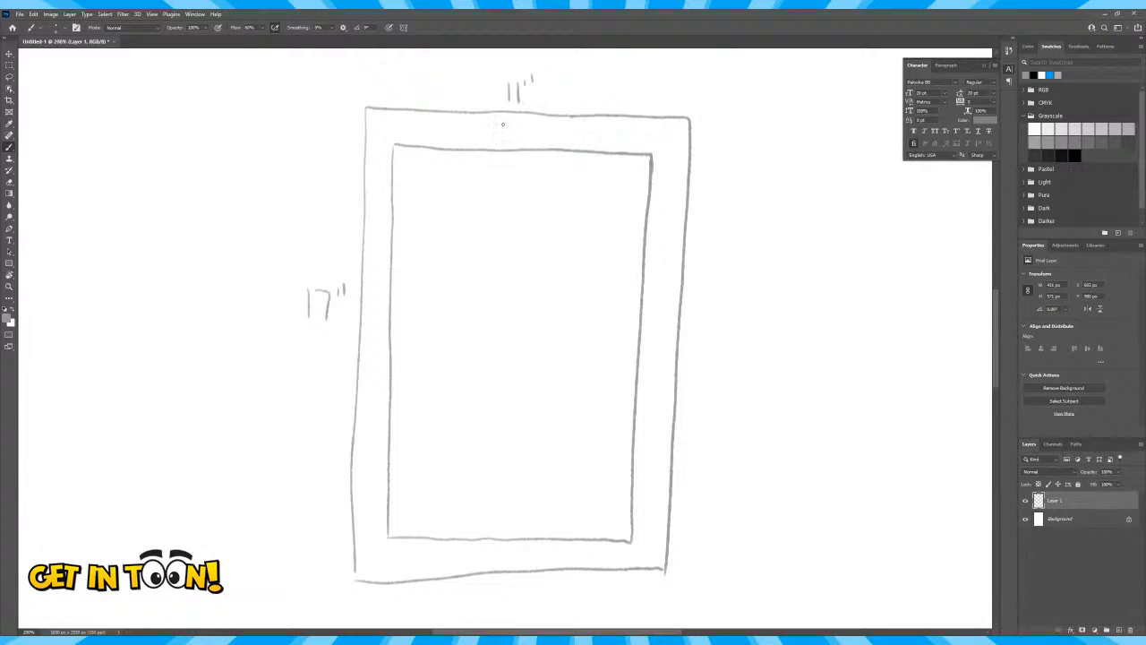
mouse_move(510, 126)
mouse_down()
mouse_move(510, 140)
mouse_move(529, 131)
mouse_up()
mouse_move(372, 299)
mouse_down()
mouse_move(376, 317)
mouse_move(381, 301)
mouse_up()
Draw a large arc around the outer page and letter "ENTIRE PAPER SIZE" along its inner side
mouse_move(677, 109)
mouse_down()
mouse_move(574, 47)
mouse_move(317, 99)
mouse_move(194, 302)
mouse_move(245, 501)
mouse_move(326, 573)
mouse_up()
mouse_move(208, 349)
mouse_down()
mouse_move(219, 362)
mouse_move(241, 261)
mouse_move(228, 240)
mouse_up()
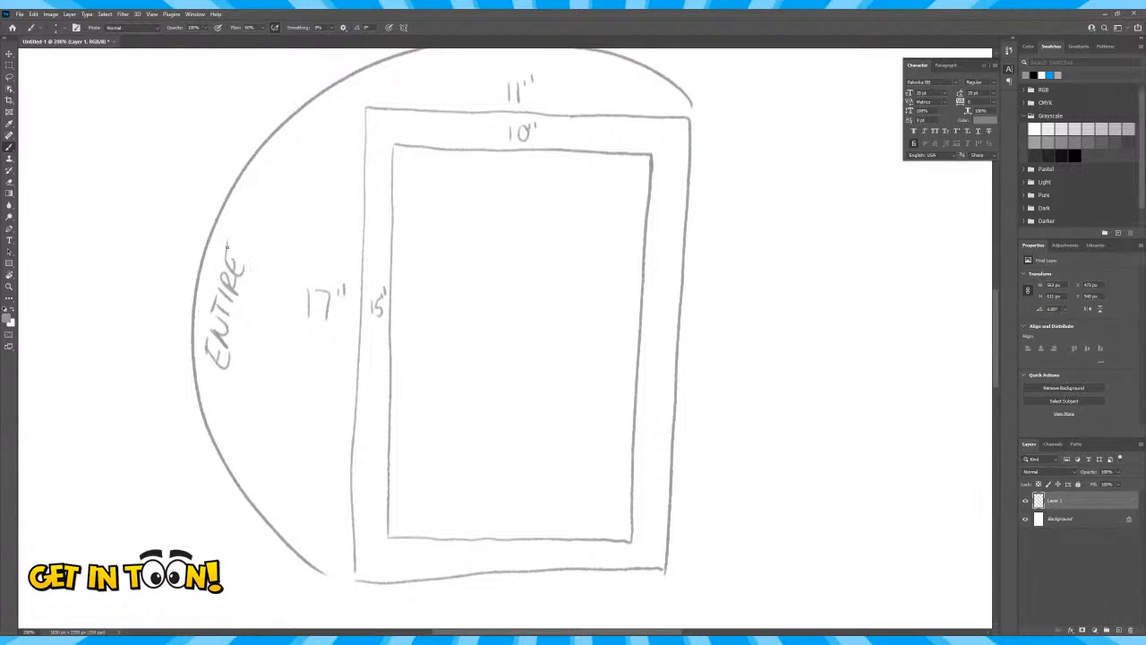
mouse_move(251, 344)
mouse_down()
mouse_move(260, 364)
mouse_move(260, 289)
mouse_move(268, 261)
mouse_move(279, 269)
mouse_up()
mouse_move(274, 326)
mouse_down()
mouse_move(294, 284)
mouse_move(302, 295)
mouse_move(295, 259)
mouse_up()
Letter "DRAWING SIZE" at a slant inside the inner rectangle
mouse_move(452, 267)
mouse_down()
mouse_move(456, 318)
mouse_move(435, 290)
mouse_move(500, 290)
mouse_up()
mouse_move(486, 282)
mouse_down()
mouse_move(524, 252)
mouse_move(532, 274)
mouse_move(529, 246)
mouse_move(561, 242)
mouse_up()
mouse_move(500, 313)
mouse_down()
mouse_move(482, 343)
mouse_move(575, 276)
mouse_move(541, 307)
mouse_move(551, 273)
mouse_up()
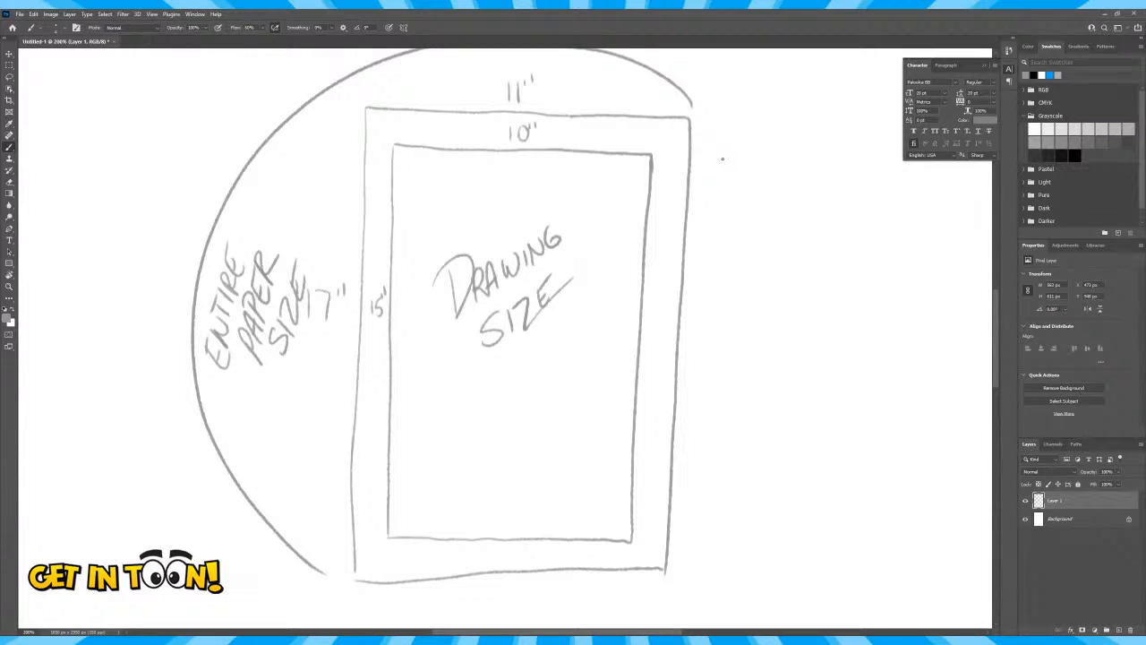
Handwrite "GUTTER" beside the page with an arrow to its definition "SPACE IN BETWEEN PANELS"
mouse_move(730, 158)
mouse_down()
mouse_move(749, 157)
mouse_move(752, 171)
mouse_up()
mouse_move(758, 158)
mouse_down()
mouse_move(758, 171)
mouse_move(766, 157)
mouse_up()
drag(768, 158, 774, 163)
mouse_move(765, 157)
mouse_down()
mouse_move(780, 157)
mouse_move(778, 171)
mouse_up()
mouse_move(779, 156)
mouse_down()
mouse_move(798, 170)
mouse_move(745, 195)
mouse_up()
drag(745, 193, 785, 188)
mouse_move(790, 195)
mouse_down()
mouse_move(796, 179)
mouse_move(802, 196)
mouse_up()
drag(804, 183, 806, 195)
mouse_move(813, 180)
mouse_down()
mouse_move(813, 193)
mouse_move(822, 187)
mouse_up()
drag(815, 179, 826, 177)
mouse_move(769, 203)
mouse_down()
mouse_move(769, 215)
mouse_move(785, 204)
mouse_move(804, 215)
mouse_up()
drag(805, 205, 811, 209)
mouse_move(819, 202)
mouse_down()
mouse_move(818, 214)
mouse_move(825, 202)
mouse_up()
drag(826, 203, 842, 214)
drag(844, 204, 852, 214)
drag(852, 204, 858, 212)
drag(862, 213, 873, 199)
drag(797, 227, 797, 240)
drag(798, 227, 816, 234)
mouse_move(818, 240)
mouse_down()
mouse_move(819, 227)
mouse_move(829, 240)
mouse_up()
mouse_move(830, 240)
mouse_down()
mouse_move(831, 225)
mouse_move(833, 239)
mouse_up()
drag(833, 227, 838, 228)
drag(832, 233, 845, 238)
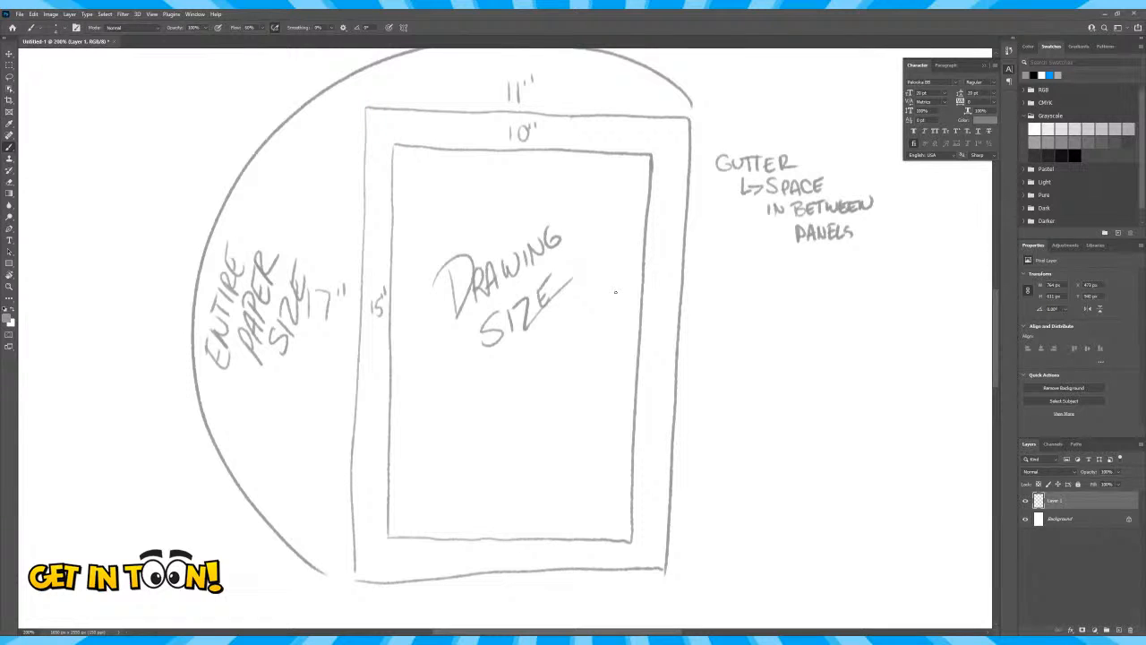
Handwrite "REDUCE 64%" below the gutter note
mouse_move(722, 266)
mouse_down()
mouse_move(724, 291)
mouse_move(776, 267)
mouse_up()
right_click(769, 285)
key(Escape)
key(ctrl+z)
mouse_move(762, 276)
mouse_down()
mouse_move(794, 283)
mouse_move(805, 262)
mouse_move(826, 279)
mouse_move(839, 266)
mouse_move(839, 285)
mouse_move(865, 274)
mouse_up()
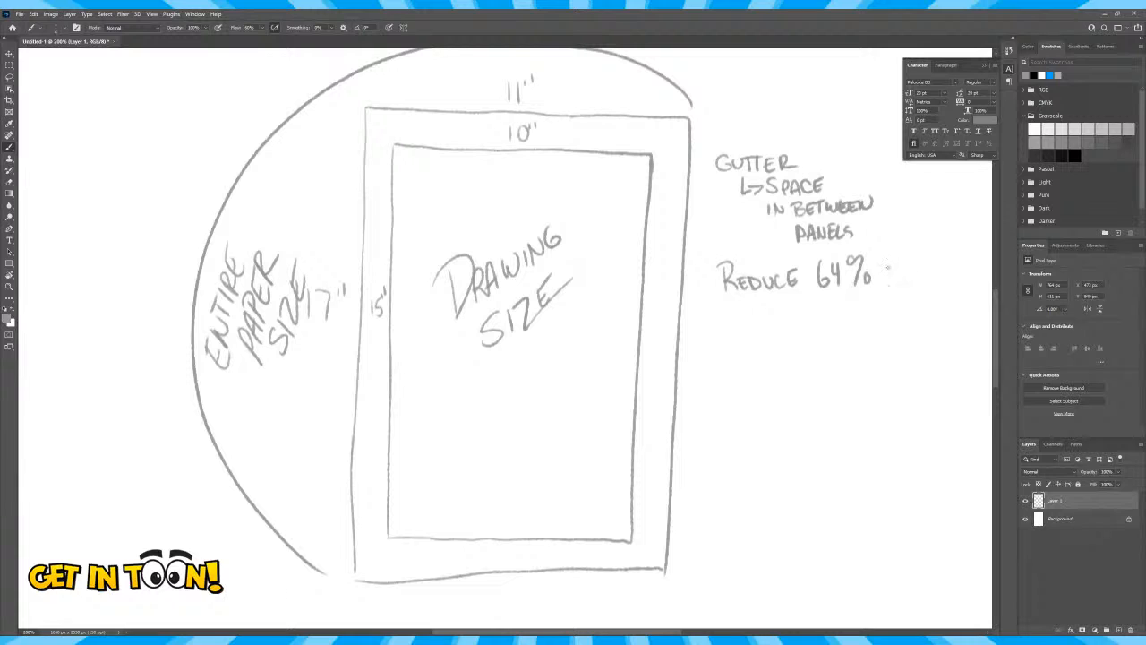
Add the explanation "STANDARD COMIC BOOK SIZE" after the reduction note, stacked over four lines
mouse_move(906, 260)
mouse_down()
mouse_move(897, 277)
mouse_move(910, 278)
mouse_up()
mouse_move(902, 261)
mouse_down()
mouse_move(975, 280)
mouse_move(904, 298)
mouse_move(914, 287)
mouse_up()
drag(925, 299, 936, 299)
mouse_move(940, 286)
mouse_down()
mouse_move(948, 298)
mouse_move(904, 320)
mouse_move(922, 309)
mouse_move(944, 318)
mouse_move(901, 343)
mouse_move(914, 343)
mouse_up()
drag(919, 329, 940, 342)
drag(932, 335, 937, 336)
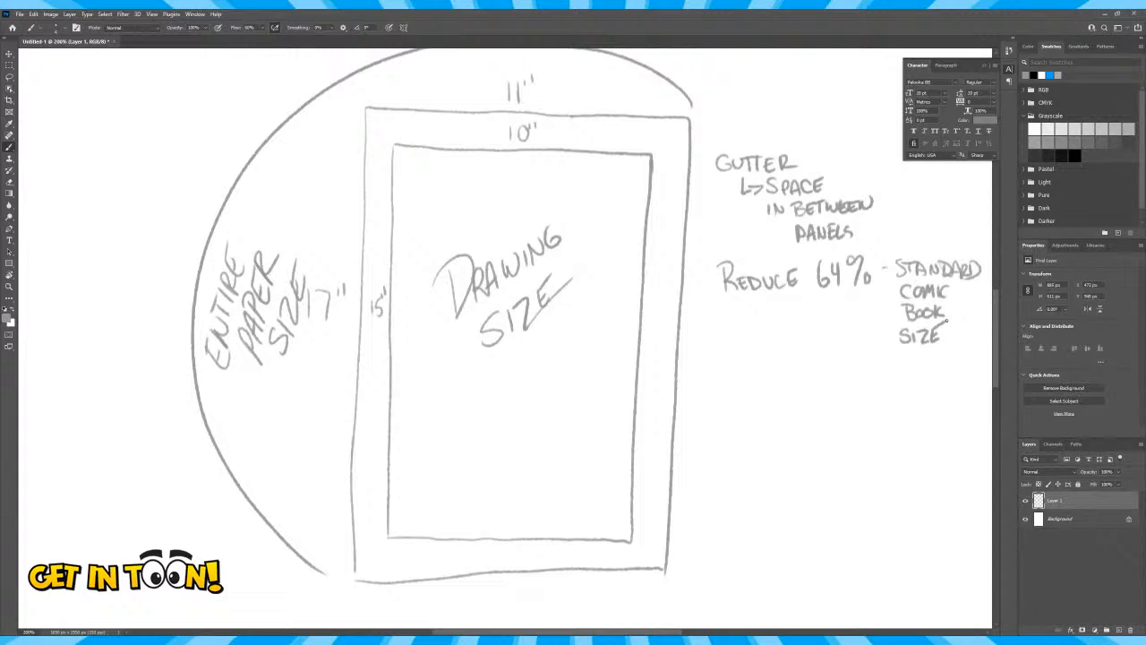
Handwrite the heading "RESOLUTION" below the reduction note and underline it
drag(709, 322, 710, 353)
drag(697, 325, 727, 349)
mouse_move(727, 335)
mouse_down()
mouse_move(727, 351)
mouse_move(736, 334)
mouse_up()
mouse_move(725, 342)
mouse_down()
mouse_move(743, 350)
mouse_move(763, 333)
mouse_up()
mouse_move(770, 331)
mouse_down()
mouse_move(776, 345)
mouse_move(800, 326)
mouse_up()
drag(794, 328, 802, 342)
drag(809, 331, 829, 323)
drag(707, 360, 829, 348)
Write the line "SCREEN - 72 OR 150" under the resolution heading
mouse_move(722, 376)
mouse_down()
mouse_move(709, 394)
mouse_move(761, 388)
mouse_move(772, 373)
mouse_move(809, 380)
mouse_move(824, 364)
mouse_move(844, 373)
mouse_up()
drag(849, 351, 856, 369)
drag(850, 351, 866, 350)
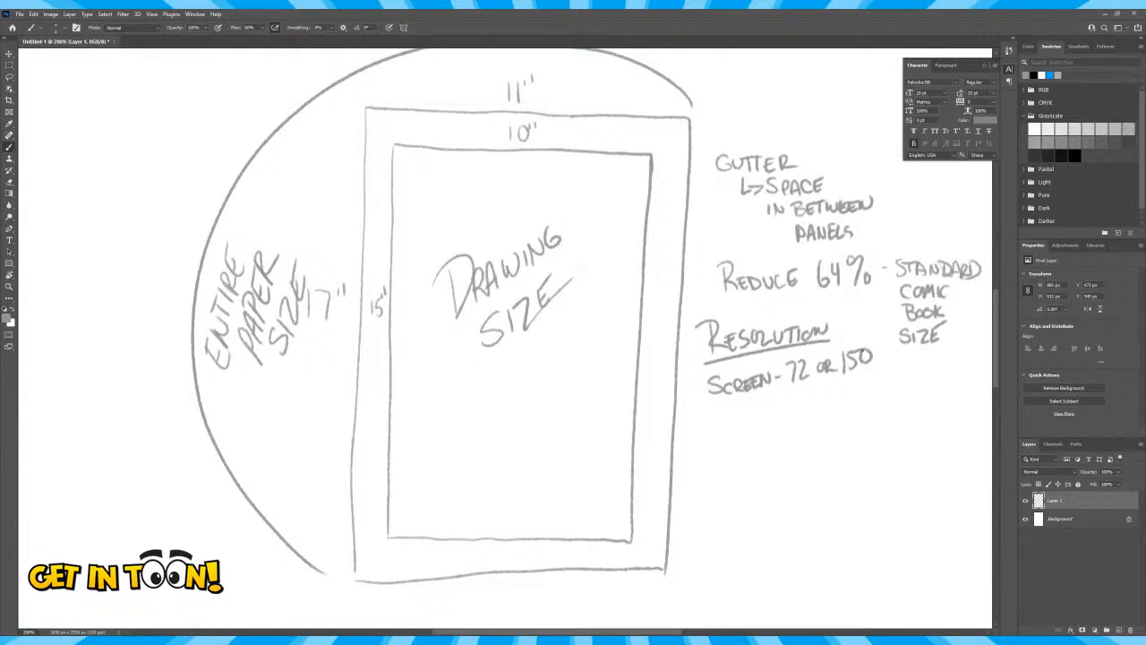
Write "DPI" under the screen values with an arrow to its meaning "DOTS PER INCH"
drag(794, 390, 793, 408)
drag(794, 391, 806, 410)
mouse_move(806, 388)
mouse_down()
mouse_move(819, 410)
mouse_move(809, 433)
mouse_up()
drag(805, 428, 815, 435)
drag(830, 419, 848, 416)
mouse_move(839, 416)
mouse_down()
mouse_move(847, 430)
mouse_move(817, 457)
mouse_up()
drag(816, 441, 827, 453)
drag(827, 442, 838, 446)
mouse_move(843, 437)
mouse_down()
mouse_move(843, 453)
mouse_move(886, 444)
mouse_up()
mouse_move(898, 432)
mouse_down()
mouse_move(885, 441)
mouse_move(902, 441)
mouse_up()
drag(911, 425, 912, 432)
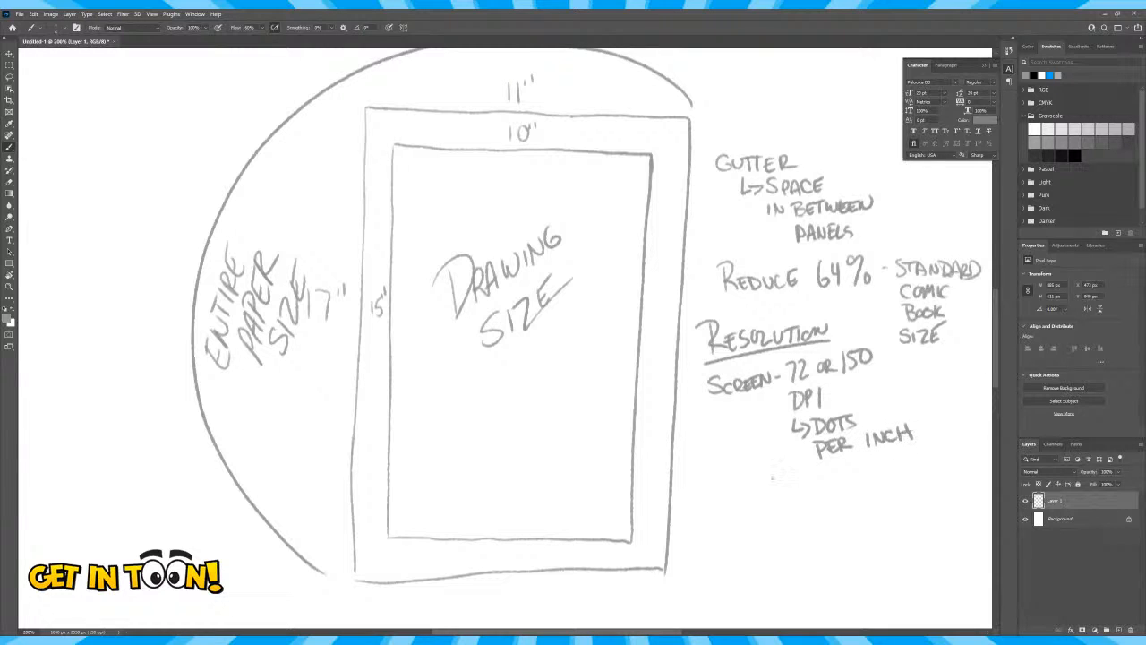
Write the line "PRINT - 300 OR HIGHER" below the screen resolution notes
drag(707, 491, 708, 513)
mouse_move(706, 491)
mouse_down()
mouse_move(732, 513)
mouse_move(750, 494)
mouse_up()
mouse_move(756, 495)
mouse_down()
mouse_move(757, 512)
mouse_move(763, 491)
mouse_move(777, 504)
mouse_up()
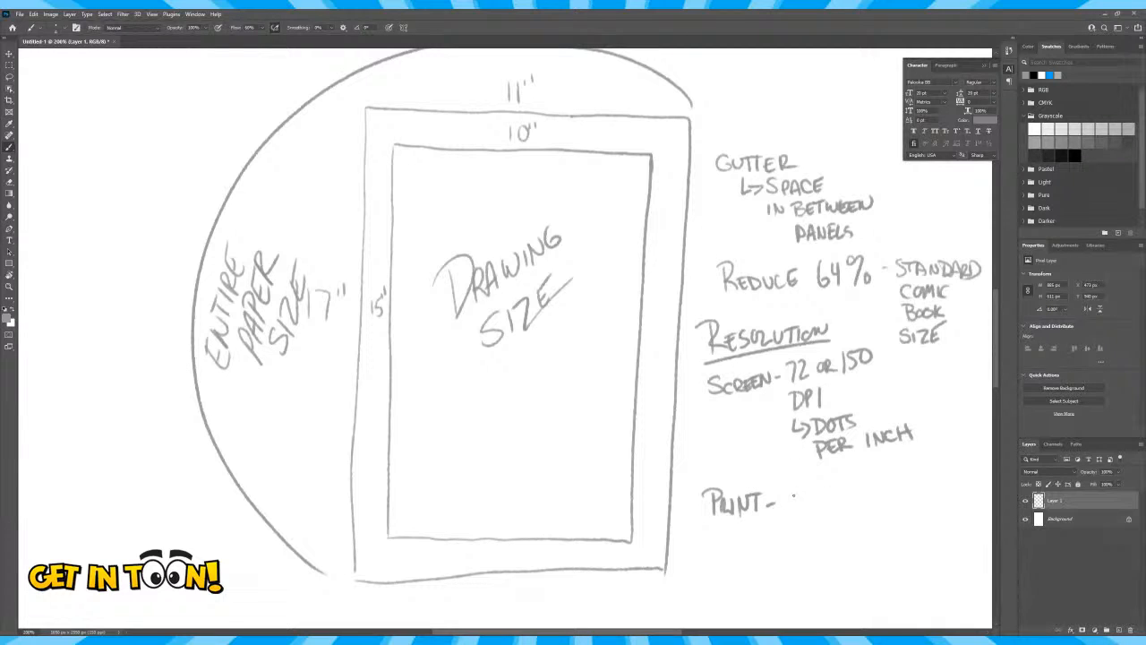
mouse_move(780, 492)
mouse_down()
mouse_move(791, 501)
mouse_move(781, 512)
mouse_up()
mouse_move(797, 492)
mouse_down()
mouse_move(791, 508)
mouse_move(798, 492)
mouse_up()
drag(810, 490, 857, 507)
mouse_move(866, 480)
mouse_down()
mouse_move(866, 507)
mouse_move(873, 494)
mouse_up()
mouse_move(876, 489)
mouse_down()
mouse_move(877, 503)
mouse_move(913, 485)
mouse_move(928, 499)
mouse_up()
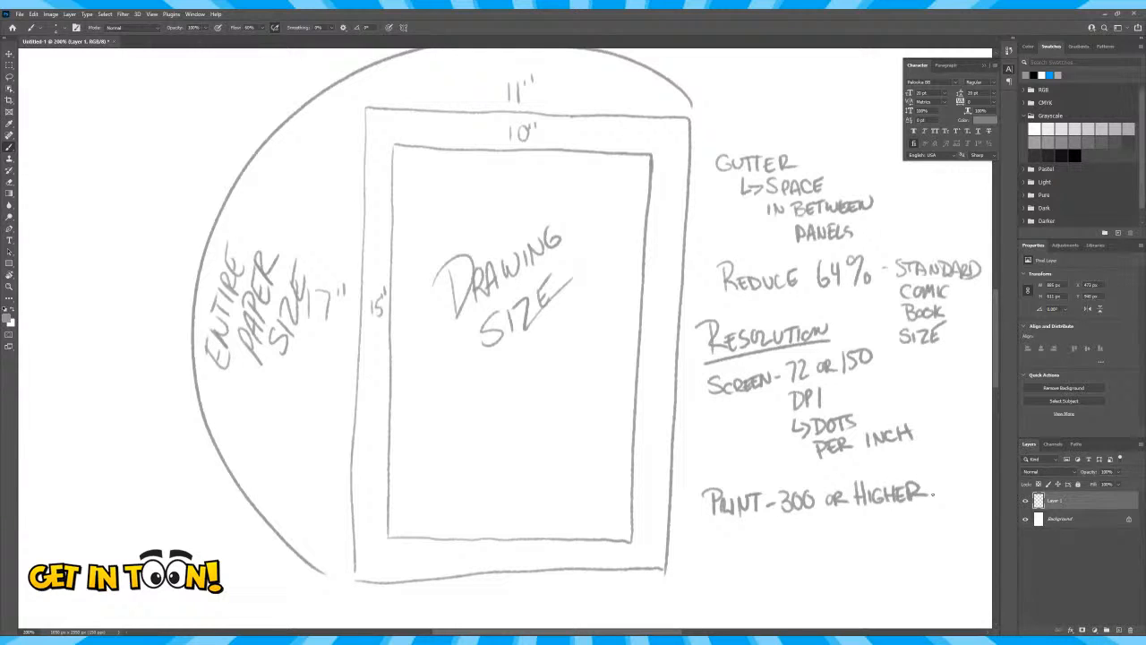
Add the higher print resolutions "600" and "1200 DPI" beneath the 300 value
drag(779, 523, 783, 539)
mouse_move(795, 527)
mouse_down()
mouse_move(810, 528)
mouse_move(778, 575)
mouse_move(811, 567)
mouse_up()
drag(816, 555, 825, 563)
drag(842, 550, 847, 567)
mouse_move(858, 550)
mouse_down()
mouse_move(862, 570)
mouse_move(870, 557)
mouse_up()
drag(876, 544, 876, 566)
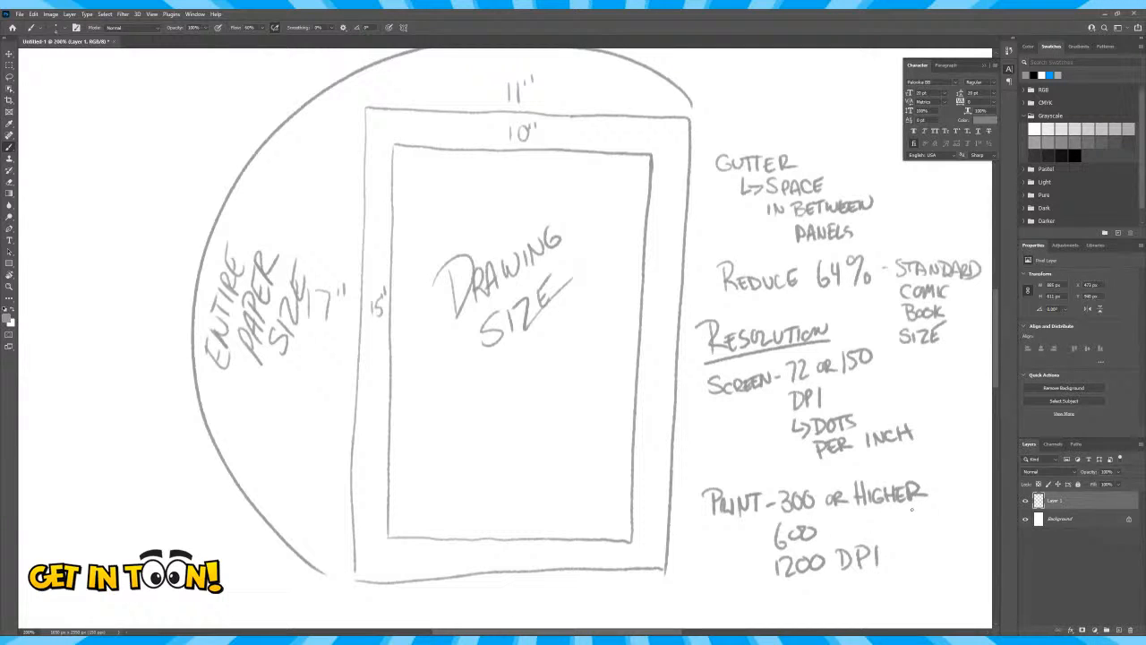
Annotate the 300 value with arrows and the note "HOME PRINTER", choosing Kyle's Drawing Box - Mechanical Pencil brush
mouse_move(753, 535)
mouse_down()
mouse_move(779, 514)
mouse_move(776, 529)
mouse_up()
mouse_move(790, 491)
mouse_down()
mouse_move(798, 478)
mouse_move(888, 470)
mouse_up()
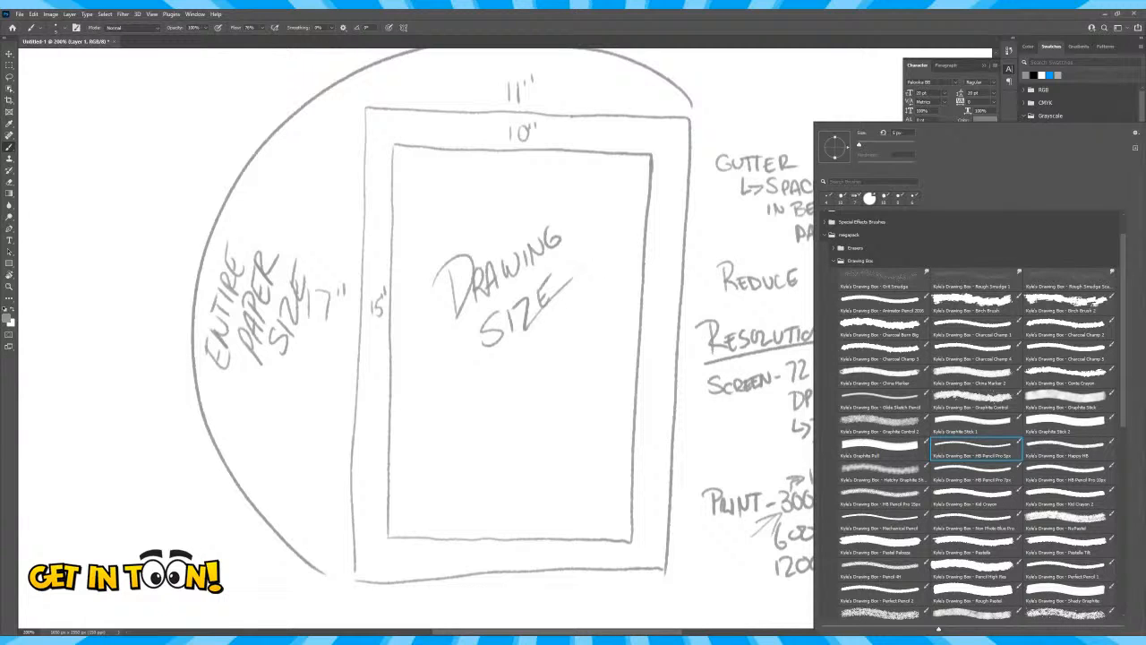
click(882, 521)
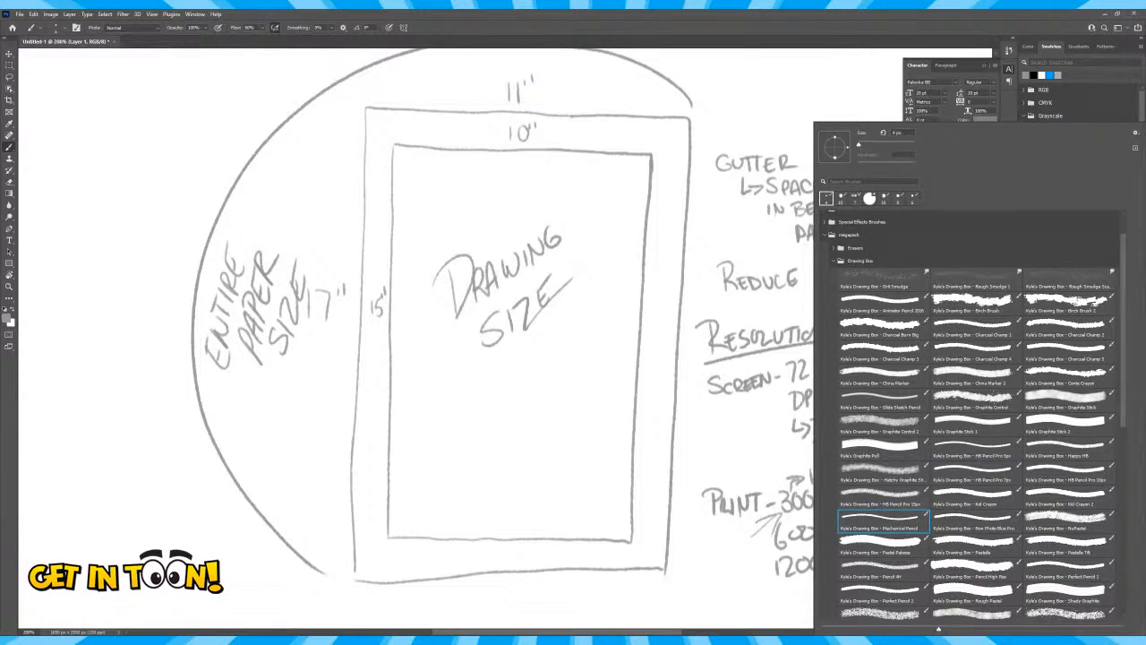
click(982, 32)
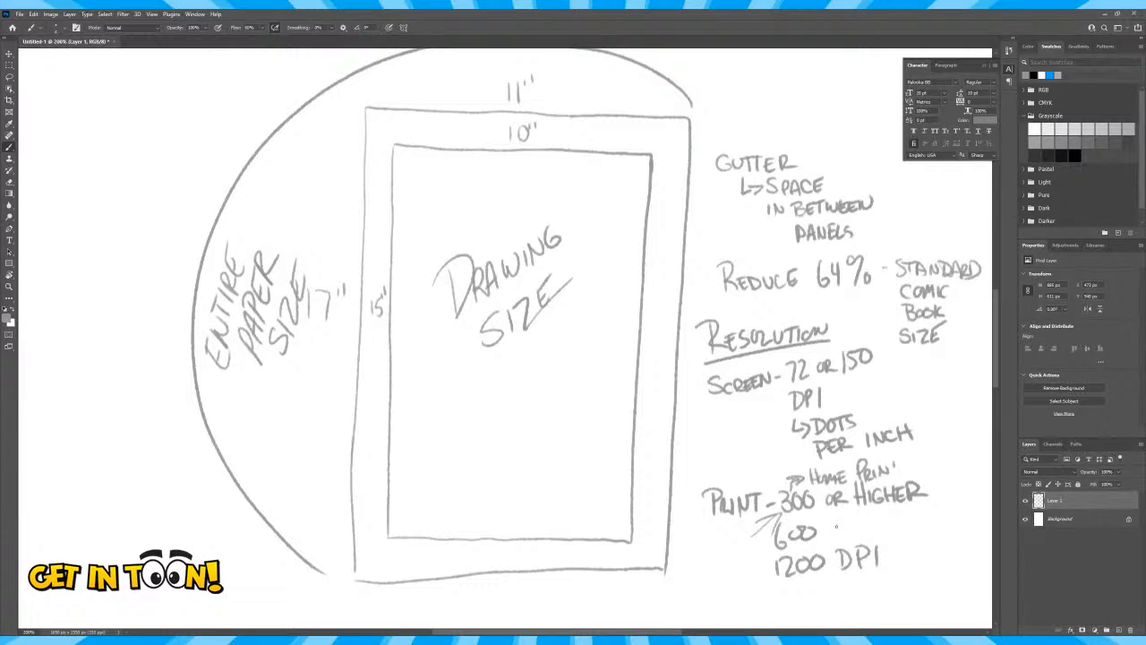
mouse_move(893, 461)
mouse_down()
mouse_move(892, 475)
mouse_move(900, 460)
mouse_move(911, 476)
mouse_move(931, 464)
mouse_up()
Write "RGB" and "CMYK" inside the inner rectangle and bracket both with the label "COLOR MODES"
mouse_move(431, 367)
mouse_down()
mouse_move(432, 396)
mouse_move(434, 364)
mouse_move(456, 385)
mouse_up()
drag(470, 367, 471, 392)
mouse_move(430, 431)
mouse_down()
mouse_move(428, 460)
mouse_move(464, 448)
mouse_move(479, 456)
mouse_up()
drag(490, 432, 494, 454)
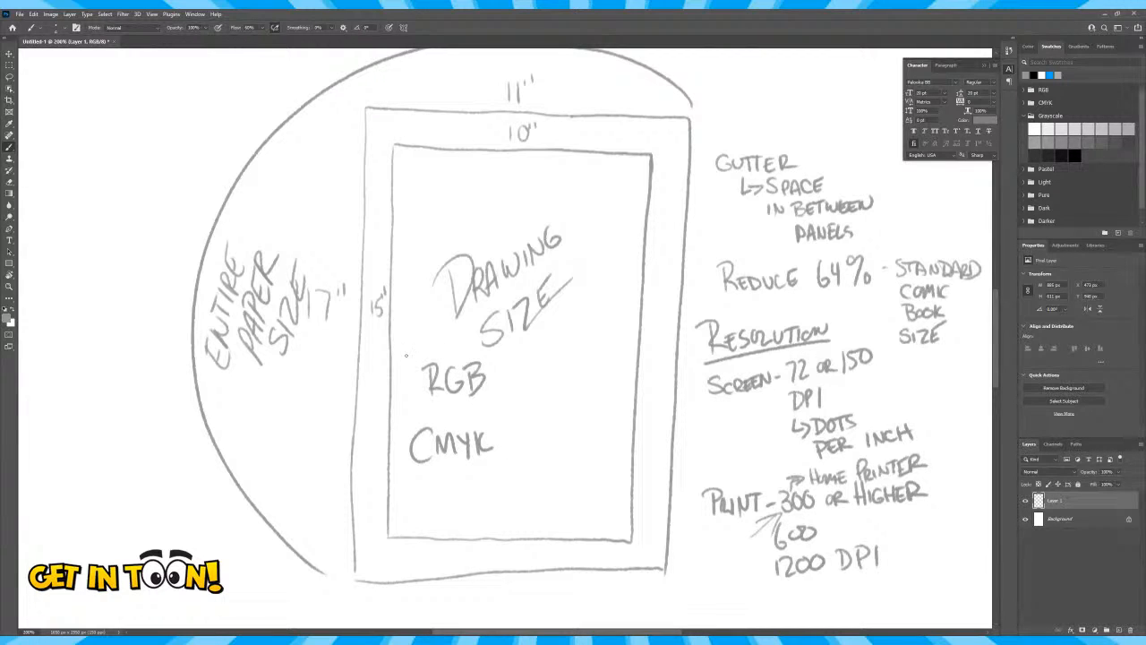
mouse_move(488, 353)
mouse_down()
mouse_move(403, 354)
mouse_move(383, 443)
mouse_move(432, 492)
mouse_up()
mouse_move(383, 421)
mouse_down()
mouse_move(320, 427)
mouse_move(300, 410)
mouse_move(319, 376)
mouse_move(323, 417)
mouse_move(355, 352)
mouse_up()
Spell out RGB as "RED GREEN BLUE" and connect it to the note "WEB/VIDEO"
drag(485, 378, 496, 376)
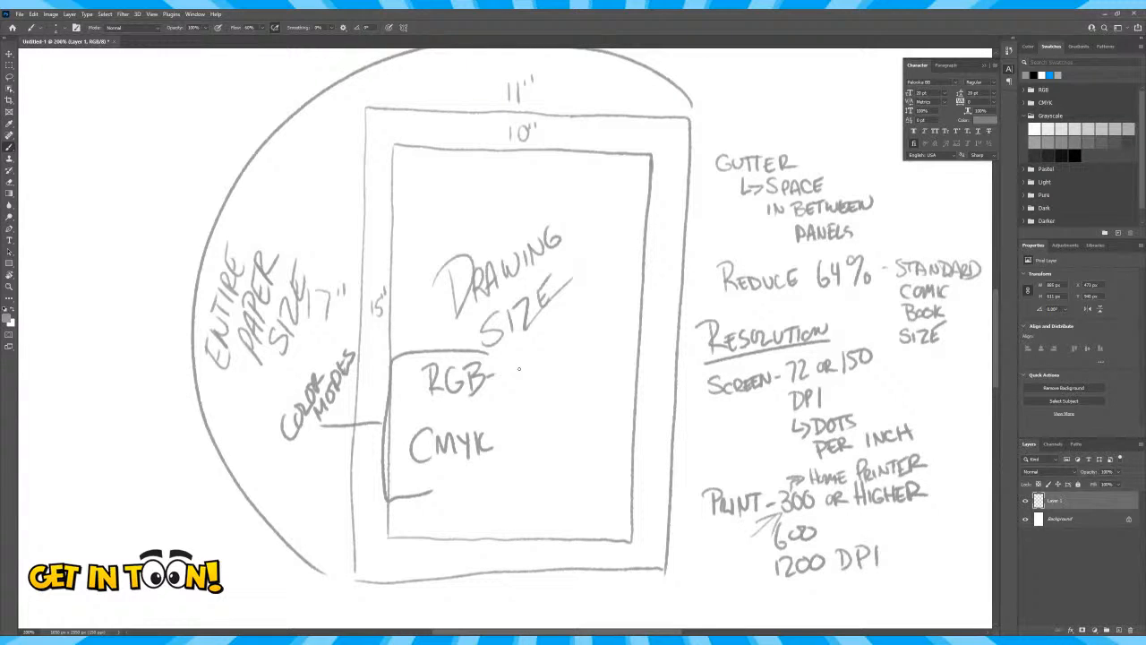
mouse_move(500, 358)
mouse_down()
mouse_move(501, 370)
mouse_move(512, 365)
mouse_up()
drag(516, 358, 522, 349)
mouse_move(523, 349)
mouse_down()
mouse_move(531, 359)
mouse_move(509, 392)
mouse_move(516, 385)
mouse_up()
mouse_move(521, 386)
mouse_down()
mouse_move(522, 374)
mouse_move(532, 383)
mouse_move(550, 372)
mouse_move(560, 346)
mouse_move(527, 409)
mouse_move(540, 404)
mouse_up()
mouse_move(543, 385)
mouse_down()
mouse_move(548, 403)
mouse_move(551, 391)
mouse_up()
drag(553, 376, 560, 377)
drag(550, 379, 594, 297)
mouse_move(598, 306)
mouse_down()
mouse_move(606, 290)
mouse_move(613, 313)
mouse_move(650, 247)
mouse_up()
Add a dash and the word "PRINT" after CMYK
drag(497, 440, 545, 444)
mouse_move(551, 424)
mouse_down()
mouse_move(553, 442)
mouse_move(562, 418)
mouse_move(566, 435)
mouse_up()
drag(557, 415, 574, 412)
List the inks "CYAN", "MAGENTA", "YELLOW" and "BLACK" on separate lines under CMYK
mouse_move(436, 476)
mouse_down()
mouse_move(438, 491)
mouse_move(469, 471)
mouse_up()
mouse_move(470, 471)
mouse_down()
mouse_move(476, 485)
mouse_move(479, 467)
mouse_up()
drag(436, 514, 453, 514)
drag(451, 514, 485, 499)
mouse_move(488, 511)
mouse_down()
mouse_move(496, 494)
mouse_move(498, 512)
mouse_up()
drag(492, 494, 510, 491)
mouse_move(511, 491)
mouse_down()
mouse_move(518, 515)
mouse_move(519, 503)
mouse_up()
drag(435, 519, 440, 526)
drag(445, 519, 438, 545)
mouse_move(449, 521)
mouse_down()
mouse_move(447, 537)
mouse_move(457, 521)
mouse_up()
drag(464, 516, 471, 536)
mouse_move(477, 517)
mouse_down()
mouse_move(481, 535)
mouse_move(486, 520)
mouse_up()
drag(490, 517, 500, 514)
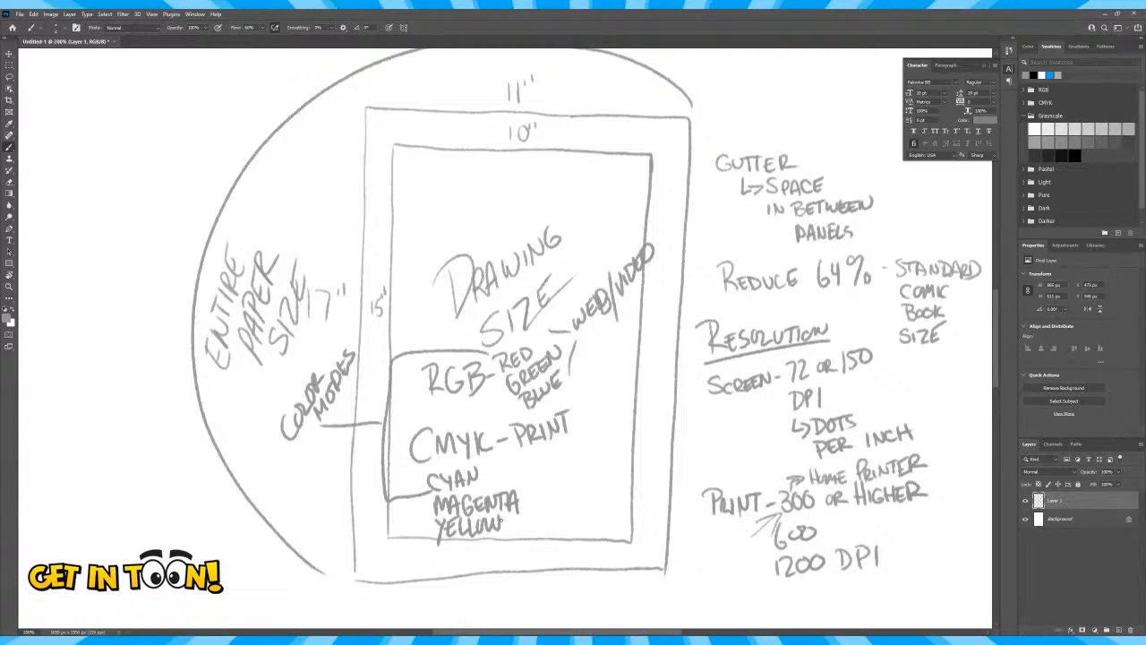
mouse_move(438, 550)
mouse_down()
mouse_move(440, 571)
mouse_move(472, 569)
mouse_up()
drag(461, 560, 488, 567)
drag(498, 548, 503, 566)
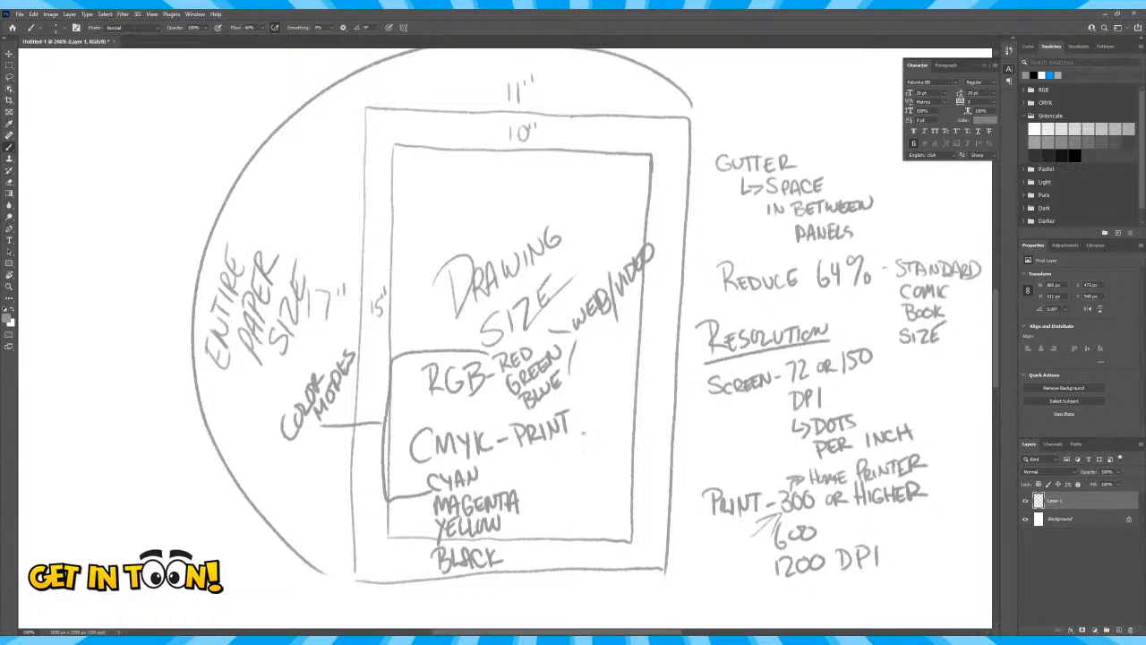
Draw an arrow from the K of CMYK to "KEY = BLACK" and write "GRAYSCALE" beside the ink list
mouse_move(490, 454)
mouse_down()
mouse_move(555, 463)
mouse_move(622, 433)
mouse_up()
drag(612, 441, 628, 435)
mouse_move(619, 417)
mouse_down()
mouse_move(634, 433)
mouse_move(667, 396)
mouse_move(671, 408)
mouse_up()
drag(678, 388, 688, 405)
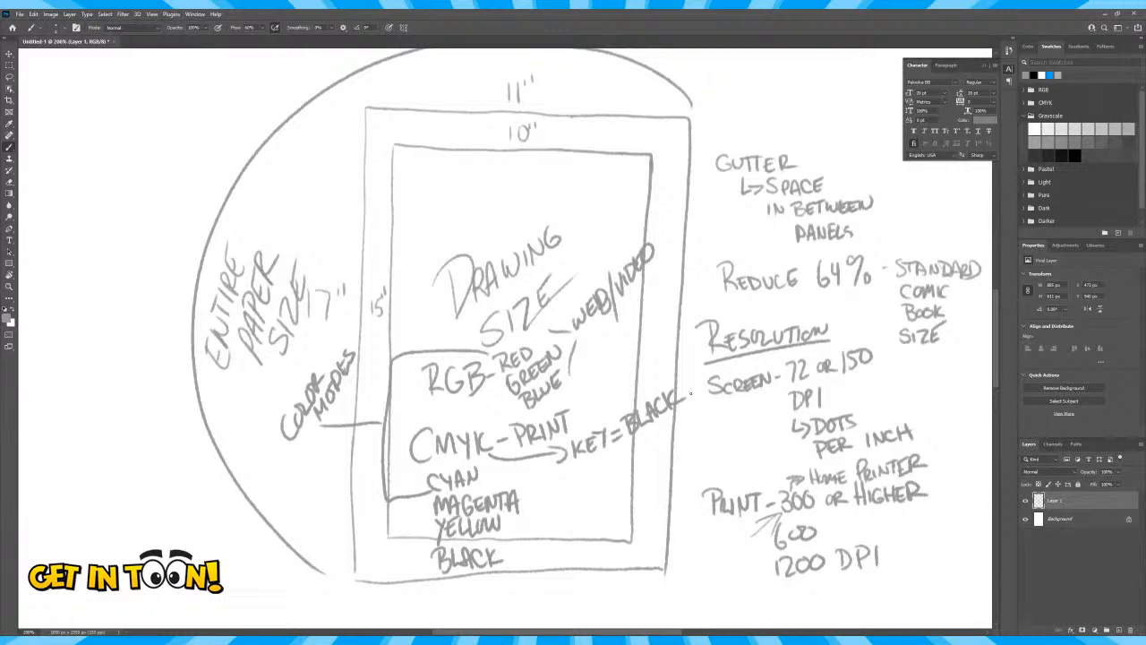
mouse_move(572, 500)
mouse_down()
mouse_move(591, 519)
mouse_move(612, 498)
mouse_move(607, 519)
mouse_move(666, 516)
mouse_move(662, 505)
mouse_up()
drag(653, 493, 666, 490)
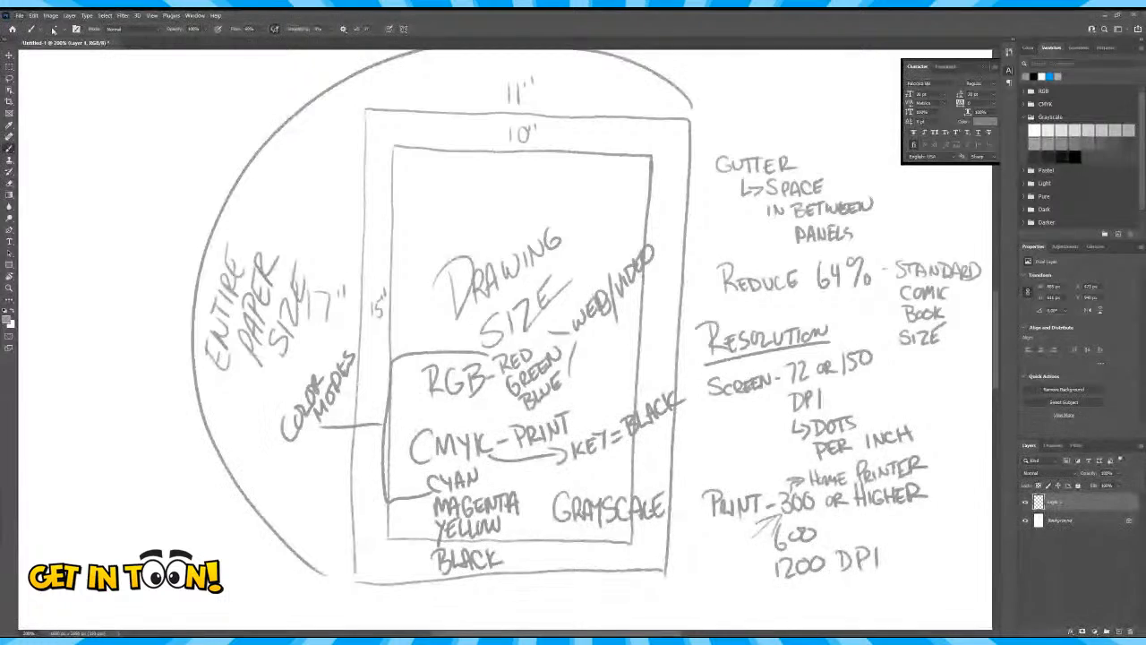
Create a new 11 by 17 inch portrait document at 150 pixels/inch, RGB Color, with a white background
key(ctrl+n)
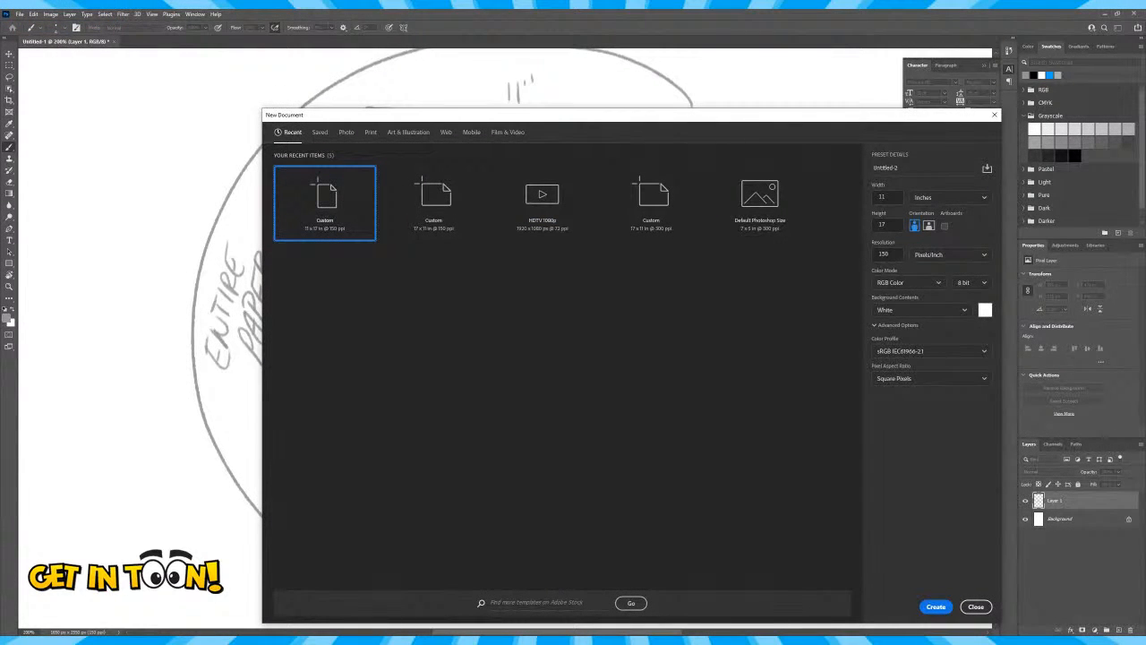
drag(917, 119, 660, 101)
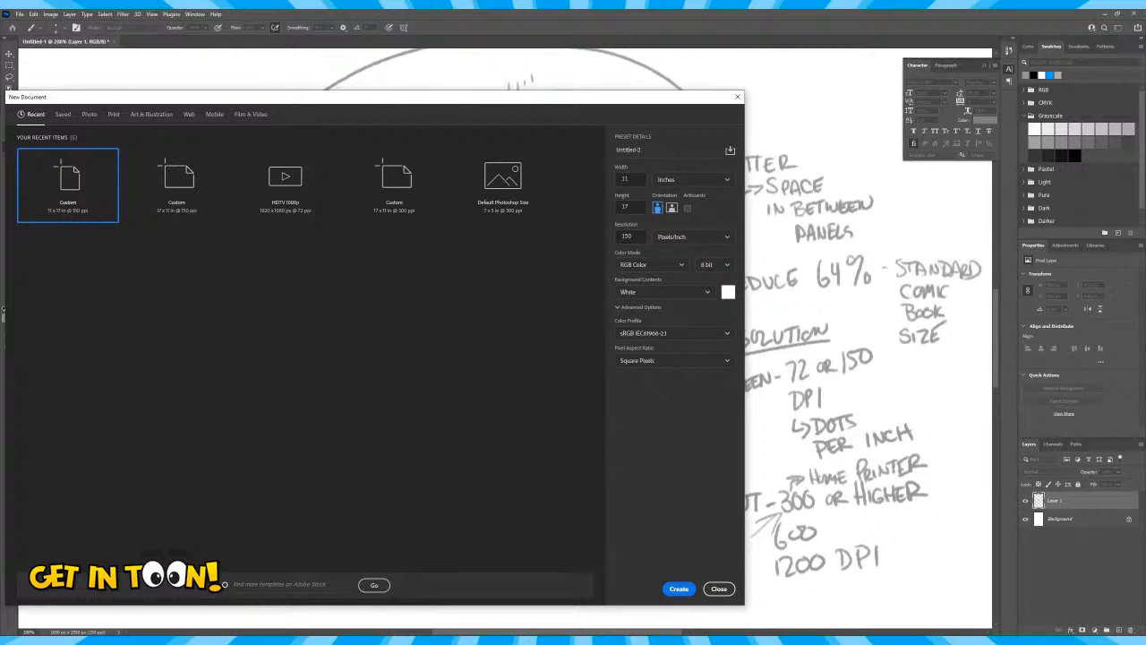
click(650, 264)
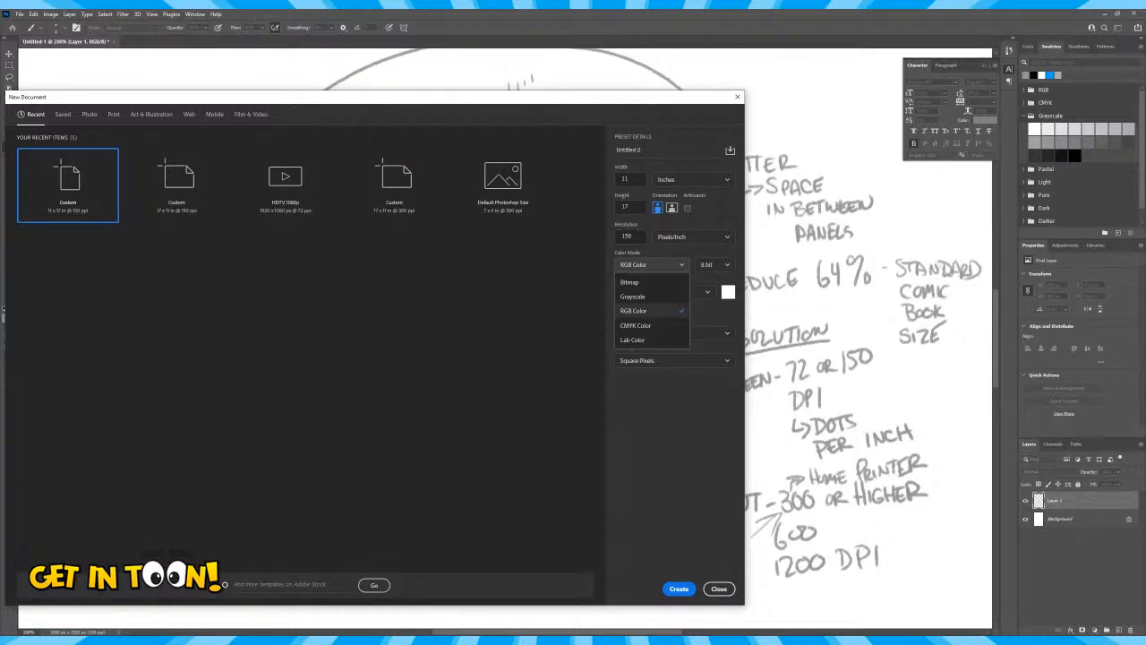
key(Escape)
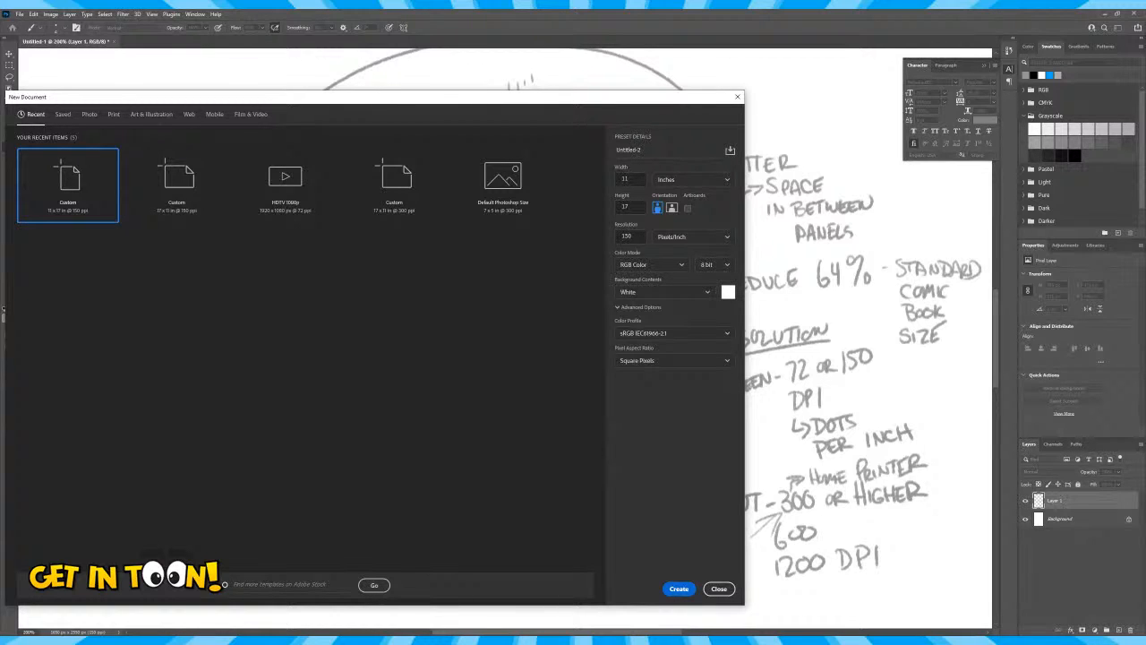
click(678, 590)
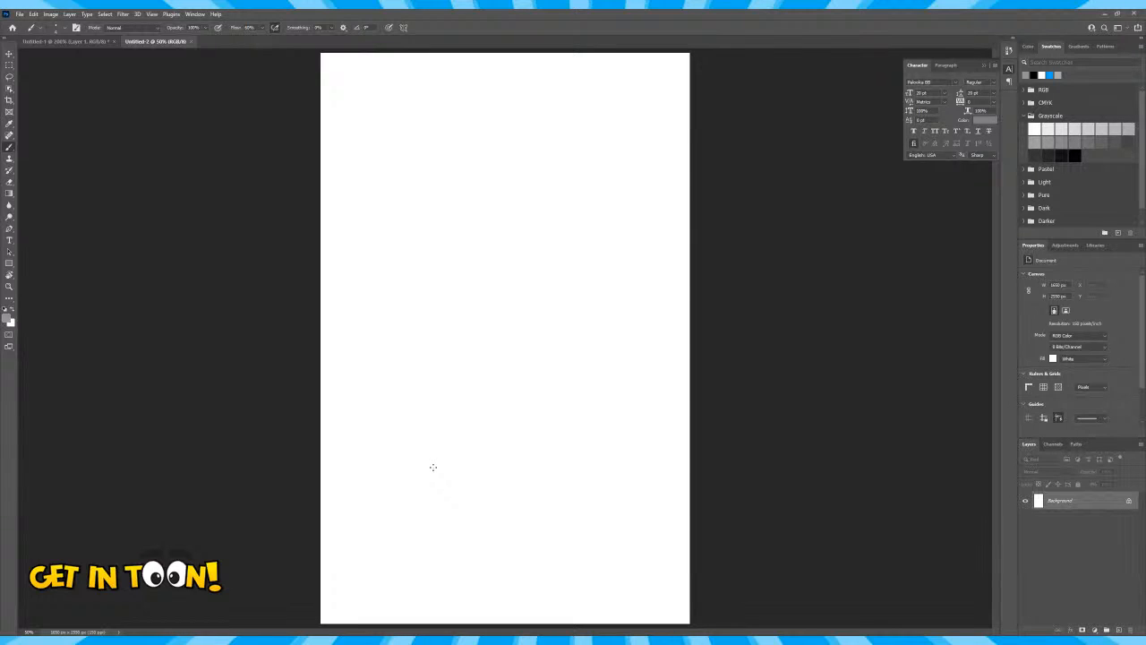
Show the rulers and set their units to inches in the preferences
key(ctrl+r)
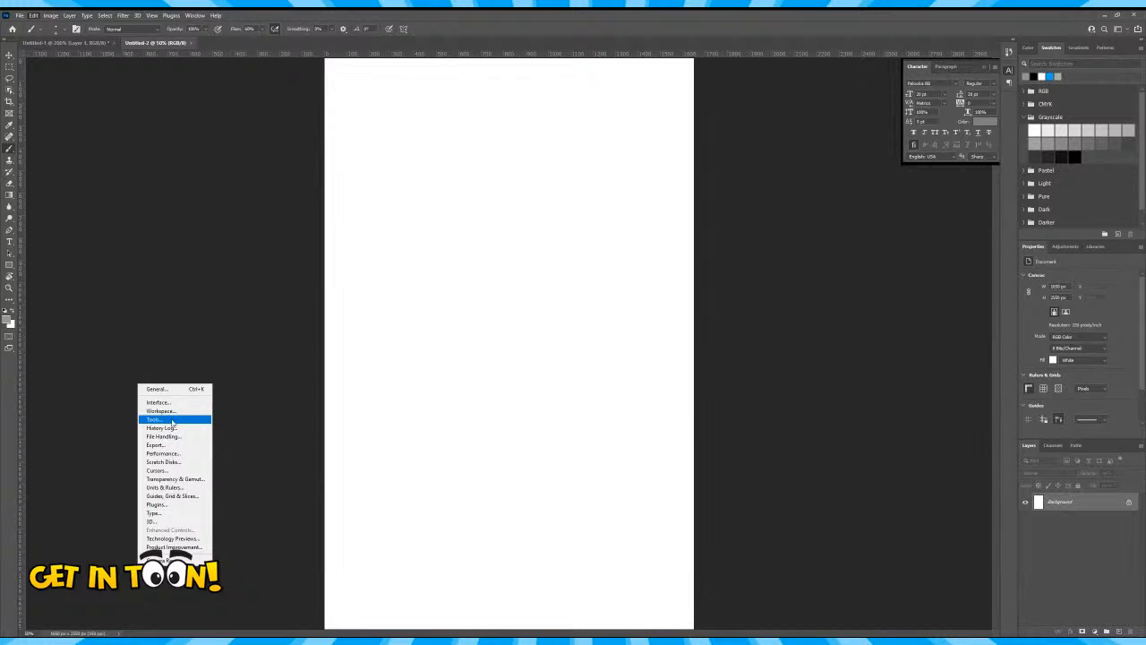
click(200, 489)
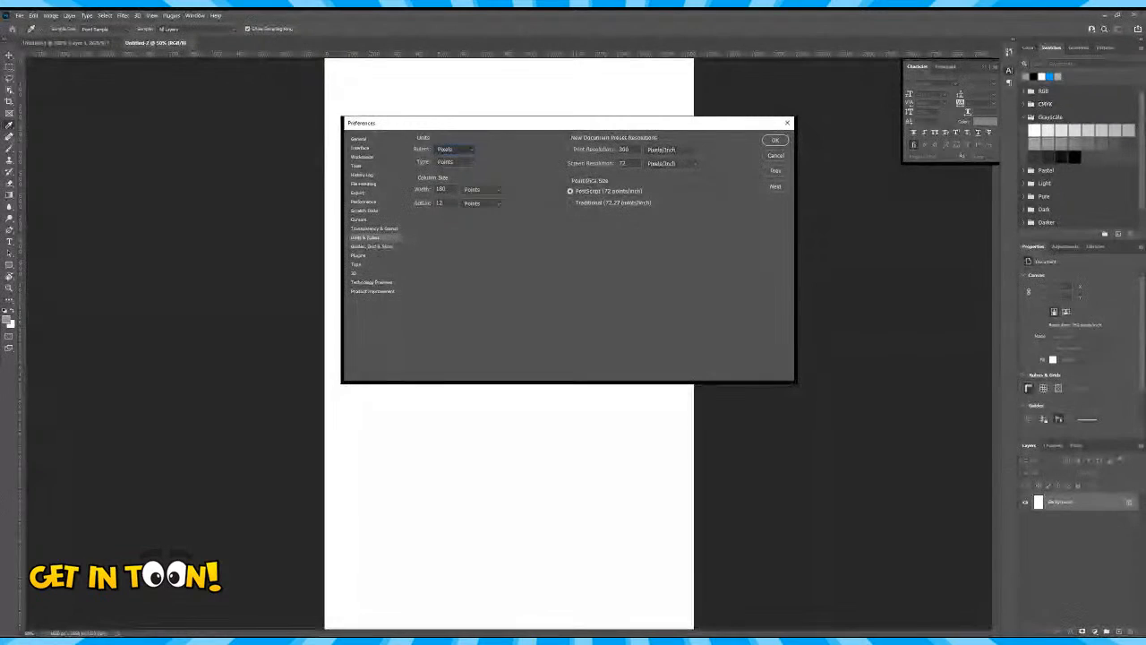
click(465, 168)
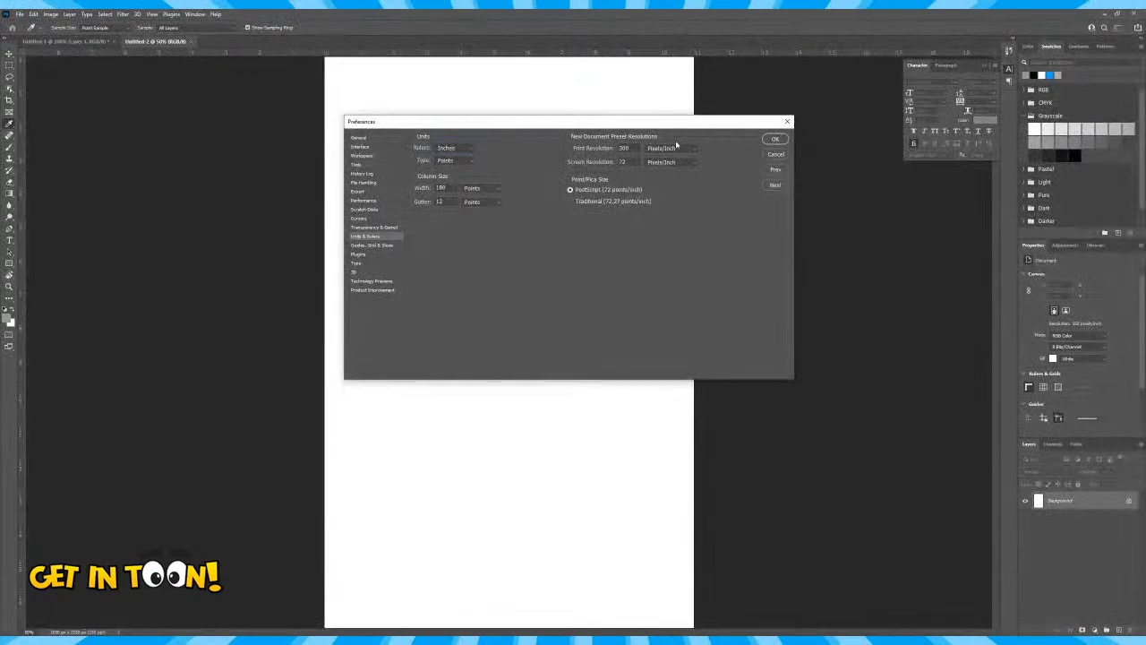
click(775, 141)
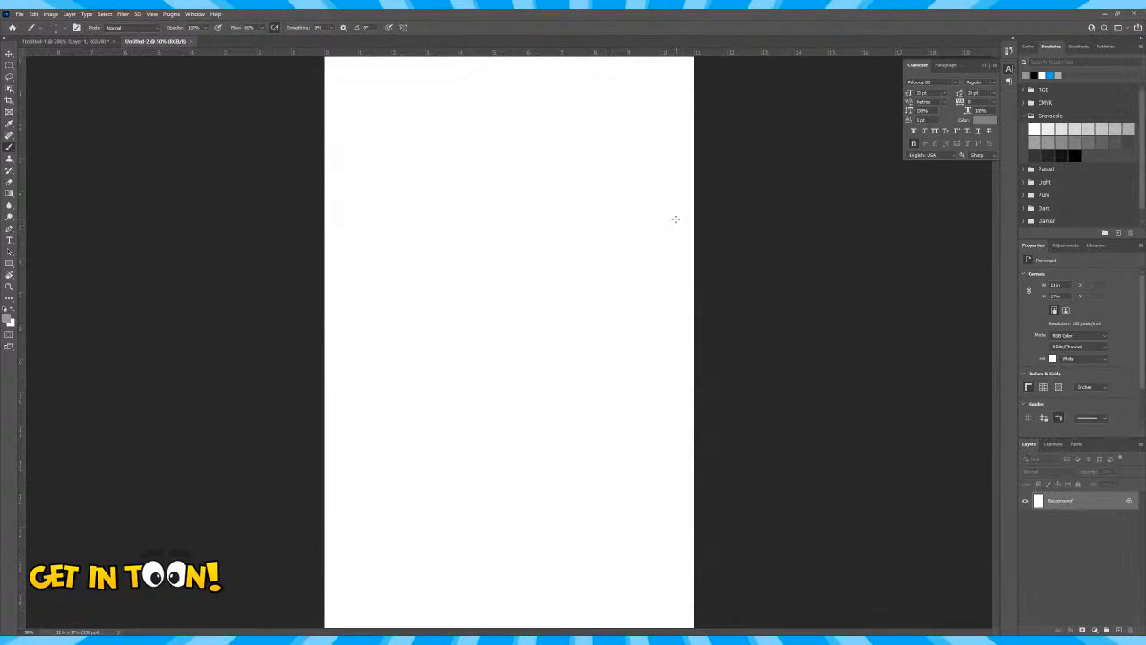
Add a new empty layer above the background
click(152, 15)
click(152, 14)
click(1119, 631)
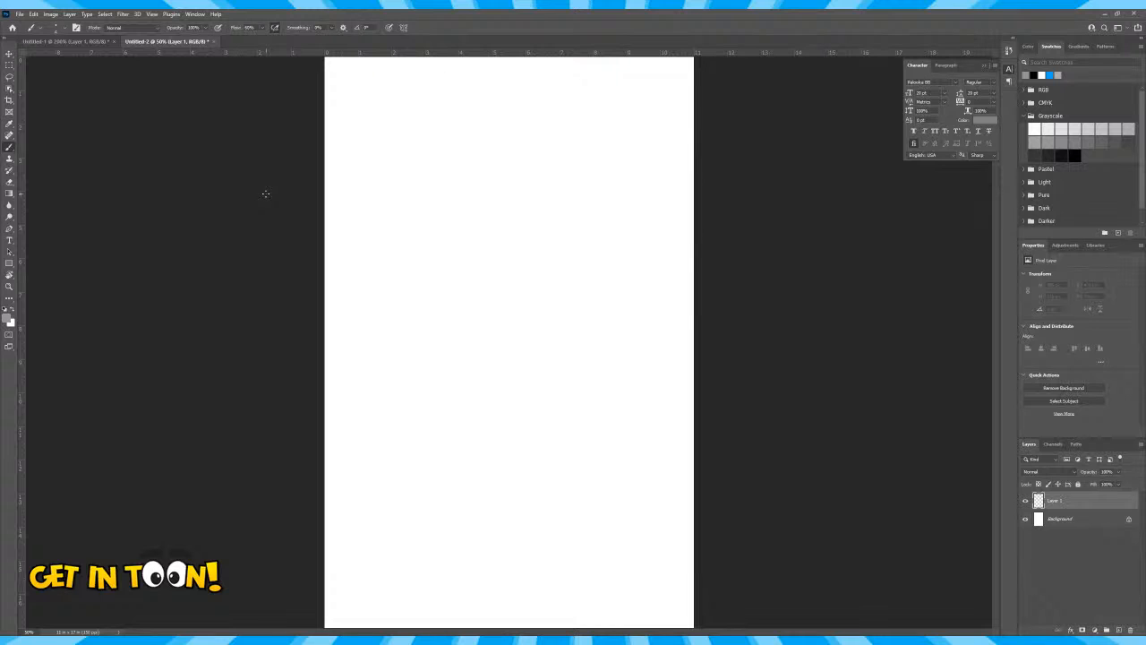
mouse_move(24, 410)
mouse_down()
mouse_move(343, 390)
mouse_move(34, 397)
mouse_up()
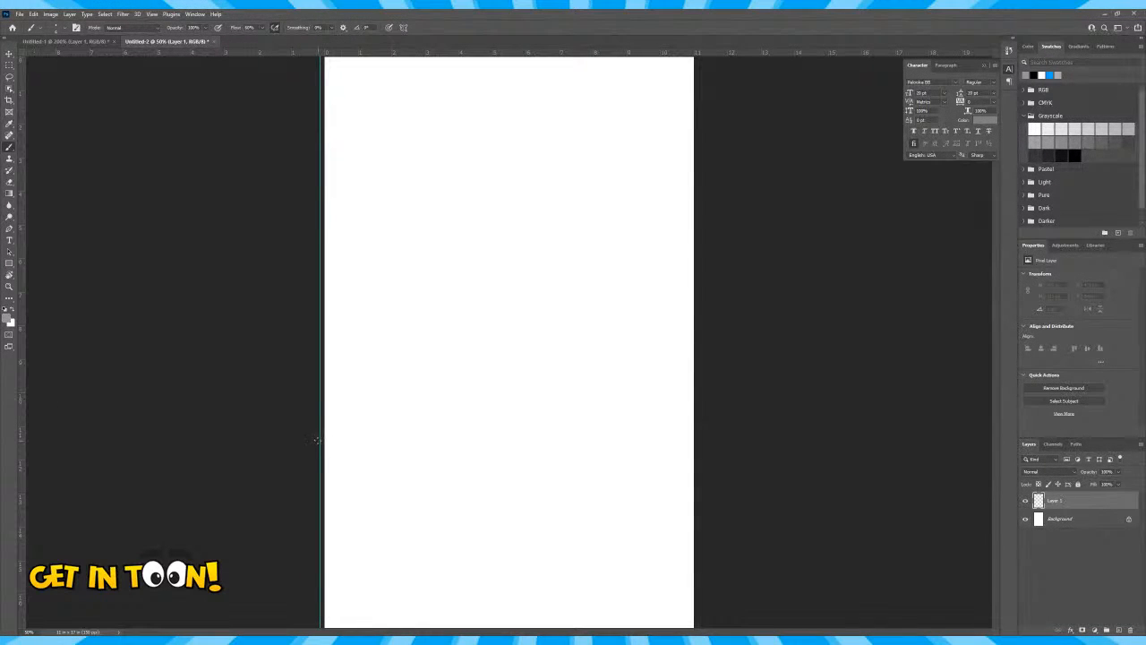
key(v)
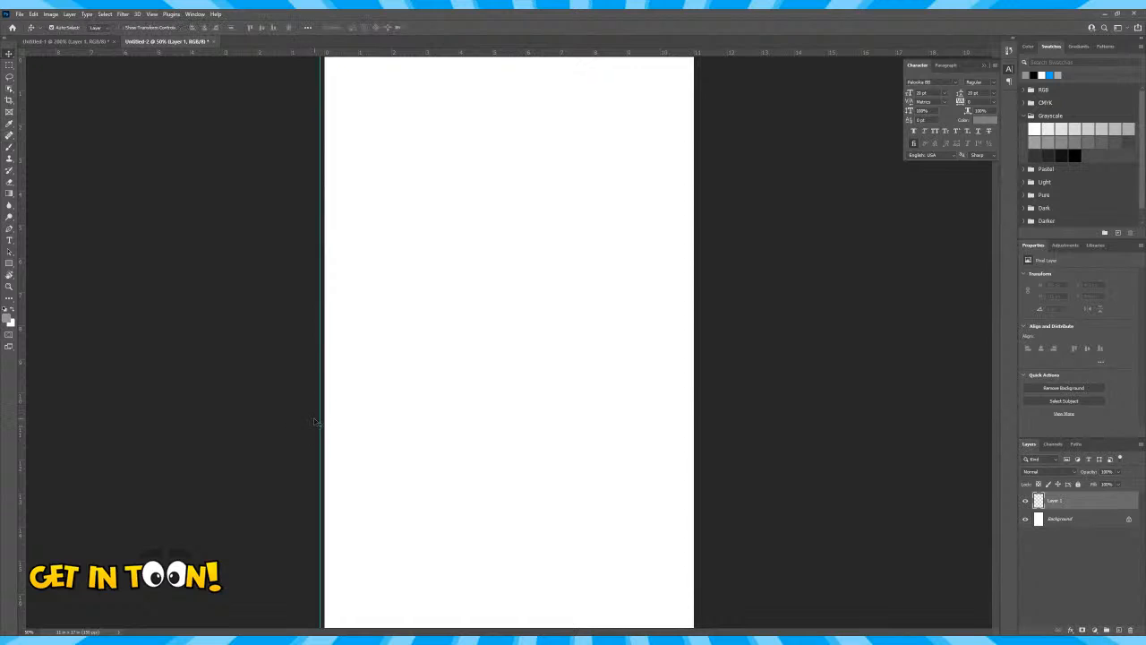
drag(318, 419, 81, 409)
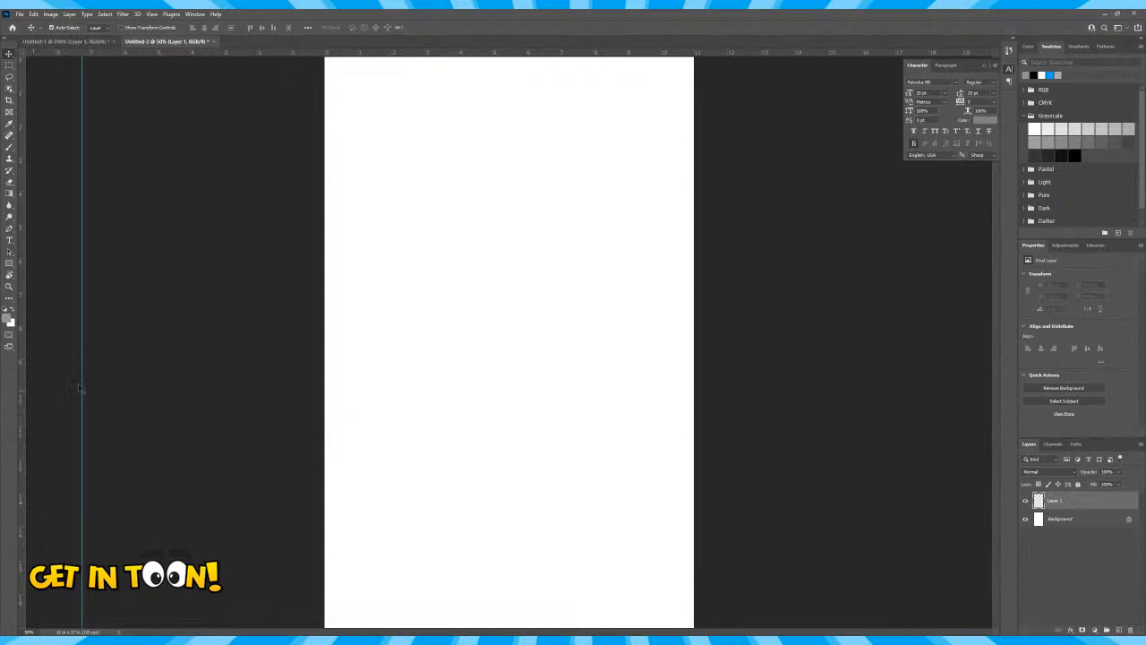
drag(80, 193, 3, 208)
Make a fixed-size rectangular marquee selection of 10 in by 15 in inside the page
click(9, 66)
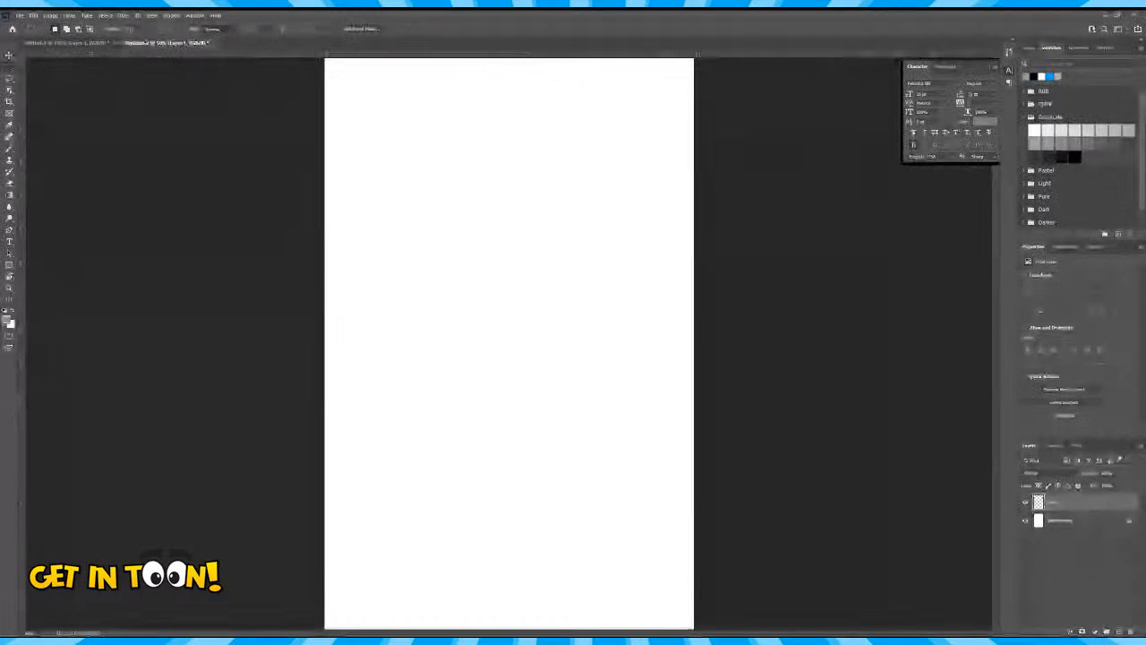
click(213, 28)
click(215, 53)
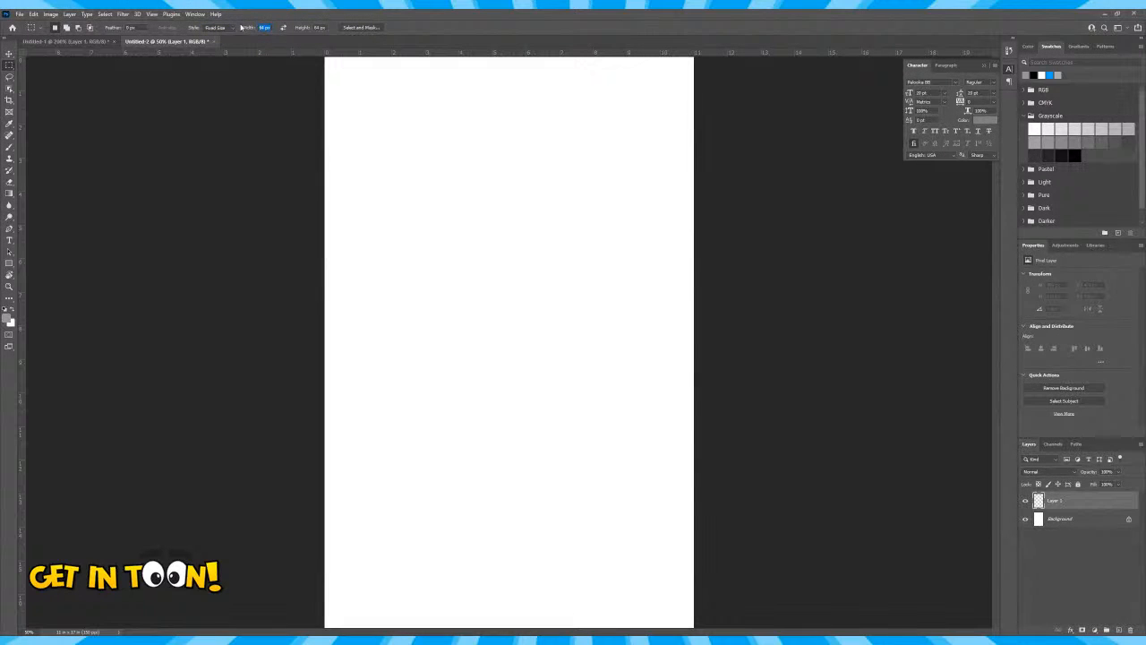
key(BackSpace)
key(Tab)
text(1)
click(344, 81)
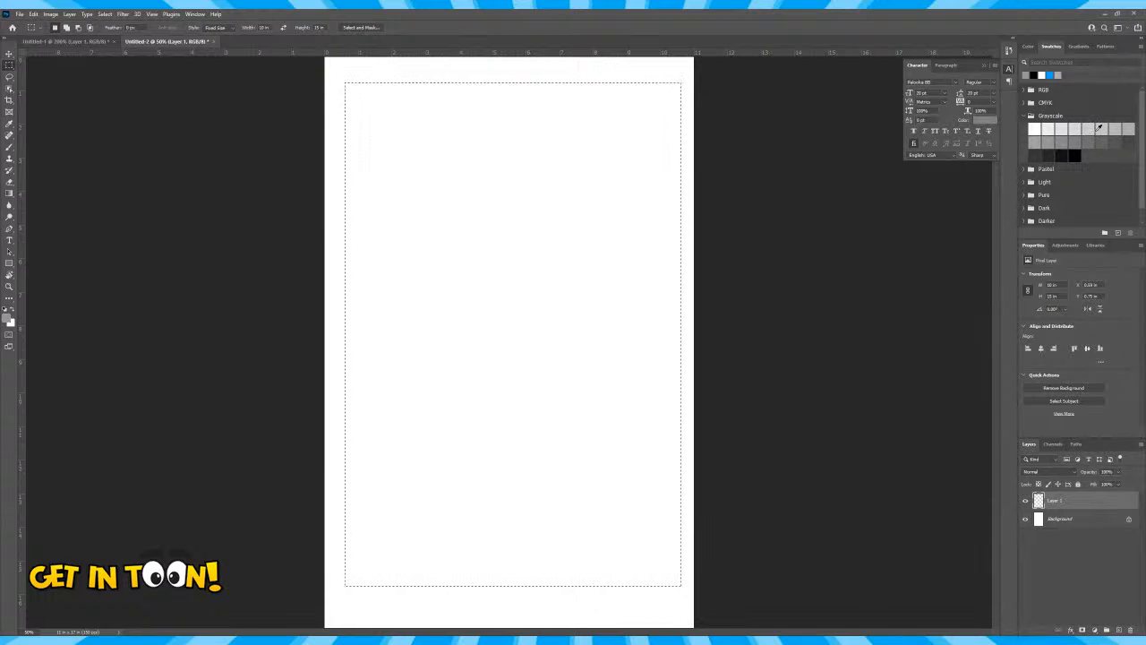
Fill the selection with medium gray using the Paint Bucket and move the filled area to X 0.5 in, Y 1 in
click(1040, 141)
click(11, 193)
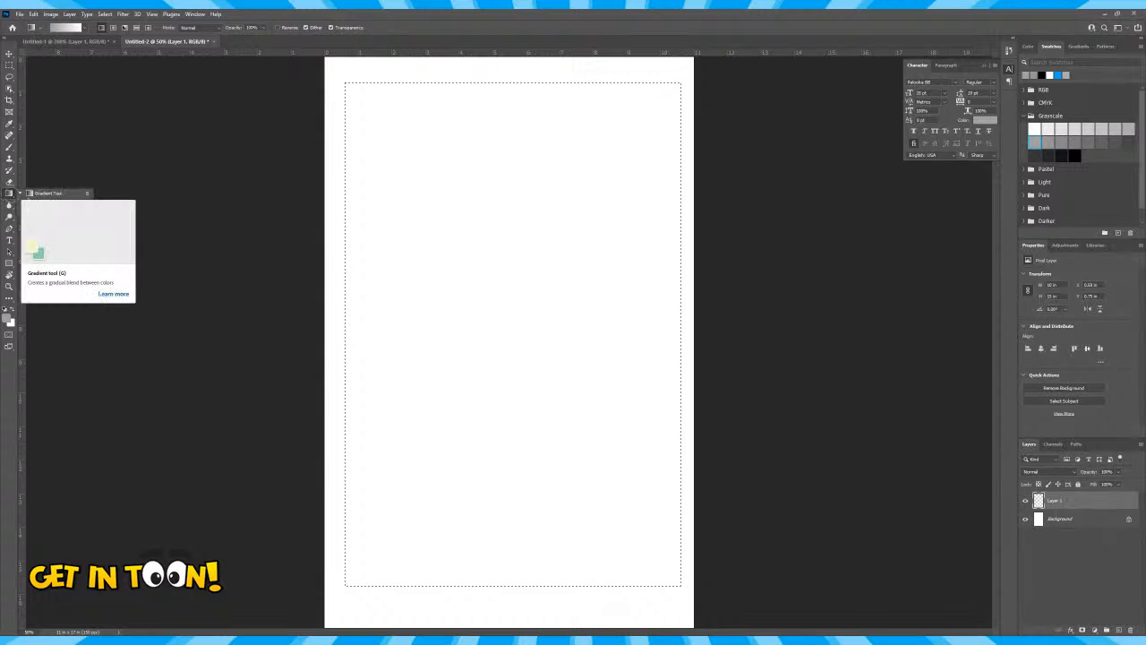
right_click(10, 192)
click(44, 201)
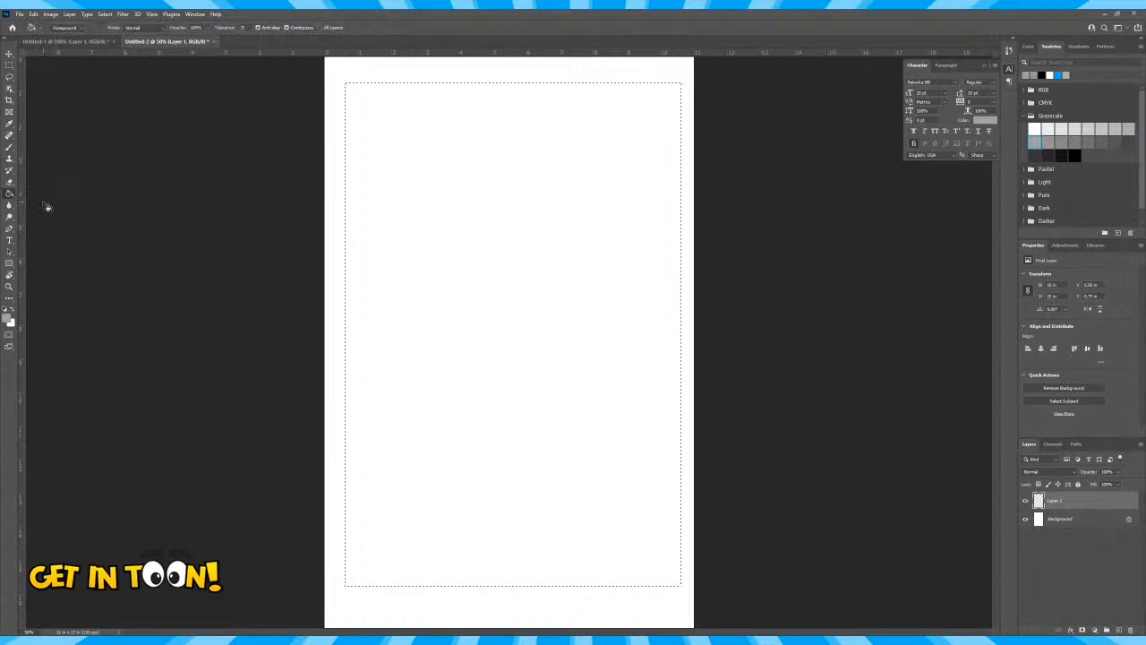
click(409, 217)
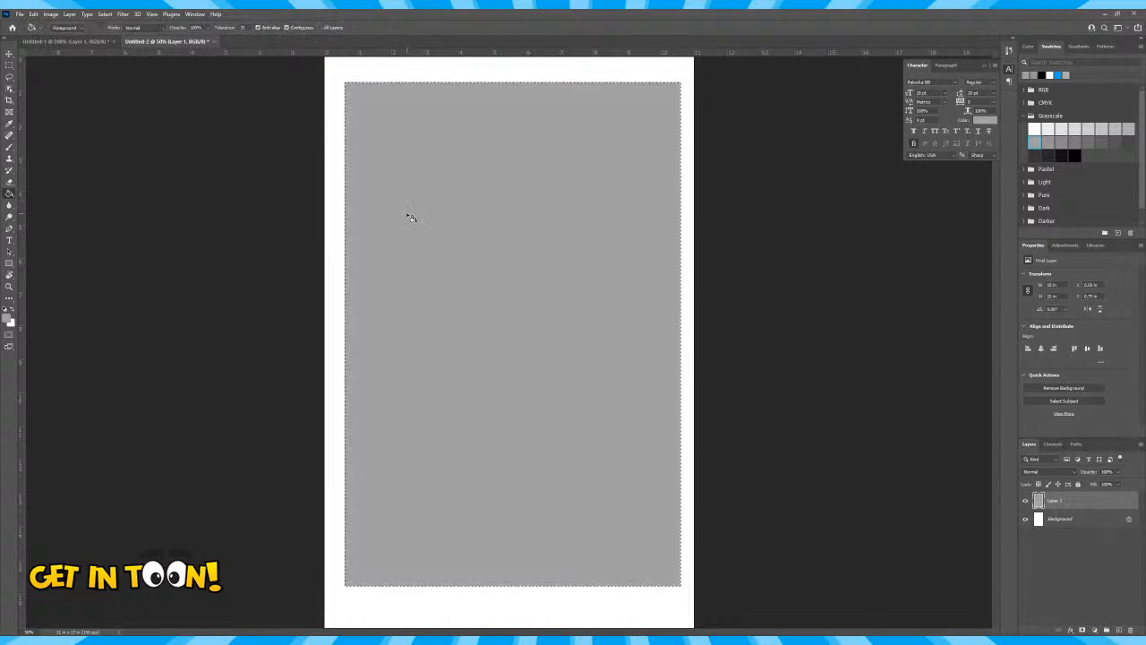
click(9, 54)
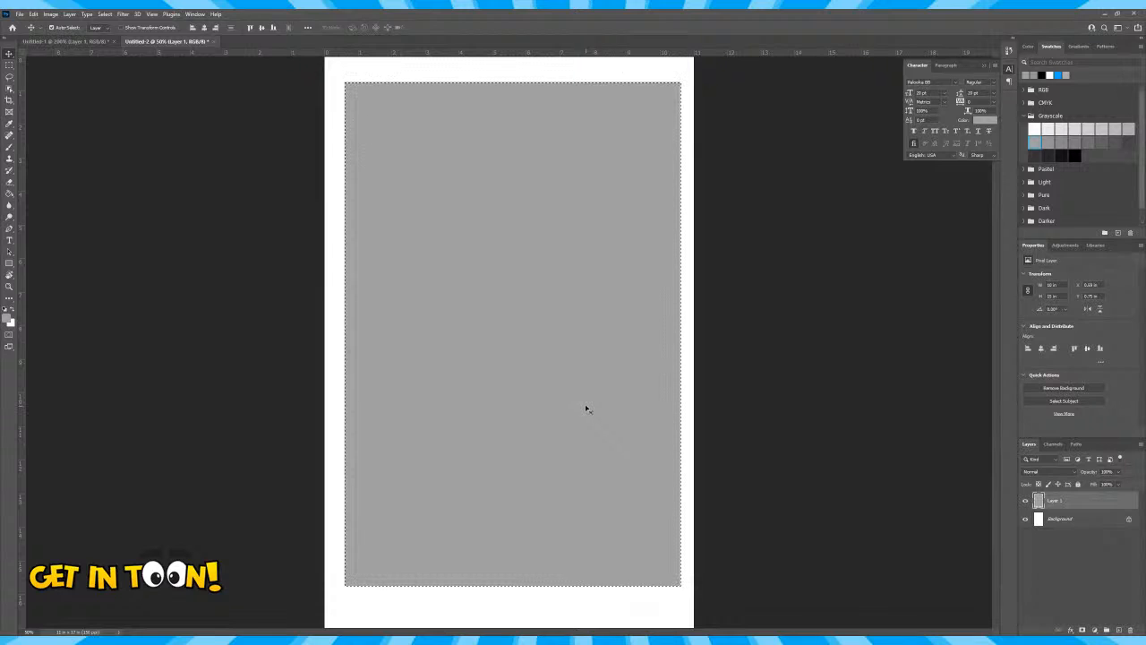
mouse_move(588, 409)
mouse_down()
mouse_move(587, 422)
mouse_move(583, 413)
mouse_up()
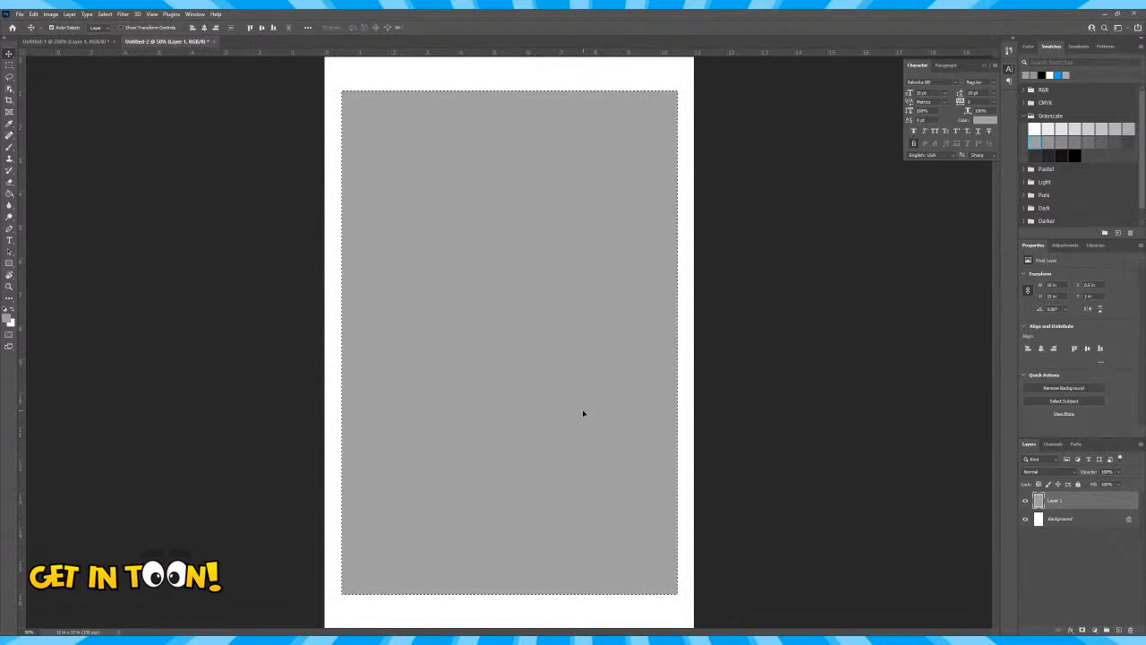
Add a new layer, stroke the selection on it with a 6 px dark gray inside line, and deselect
click(1118, 630)
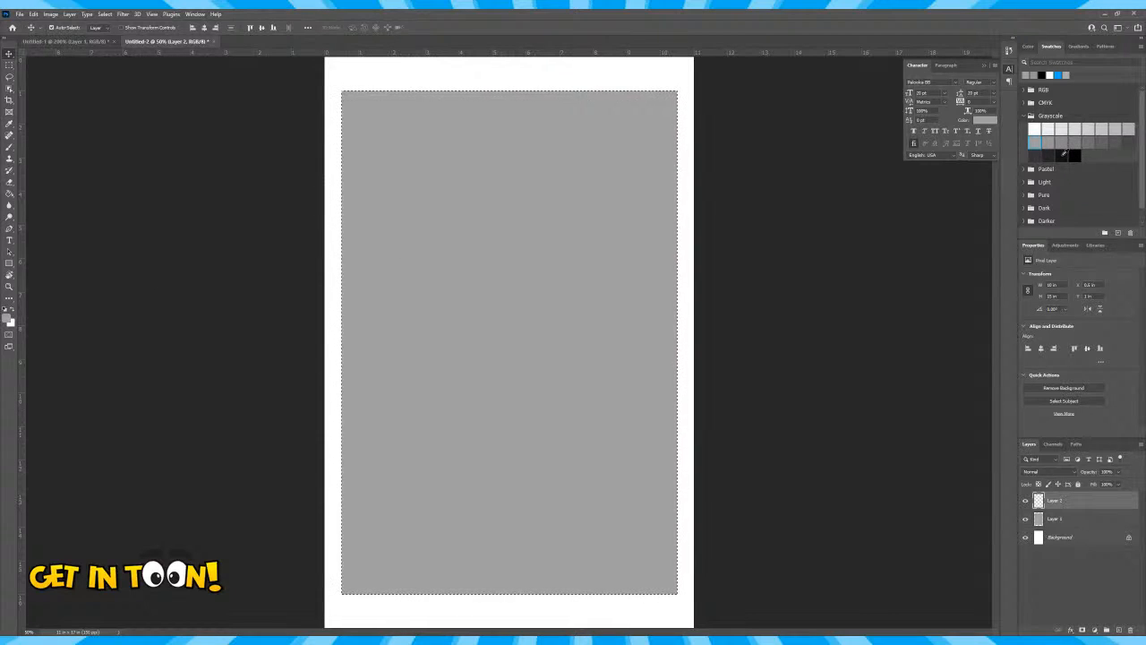
click(1051, 156)
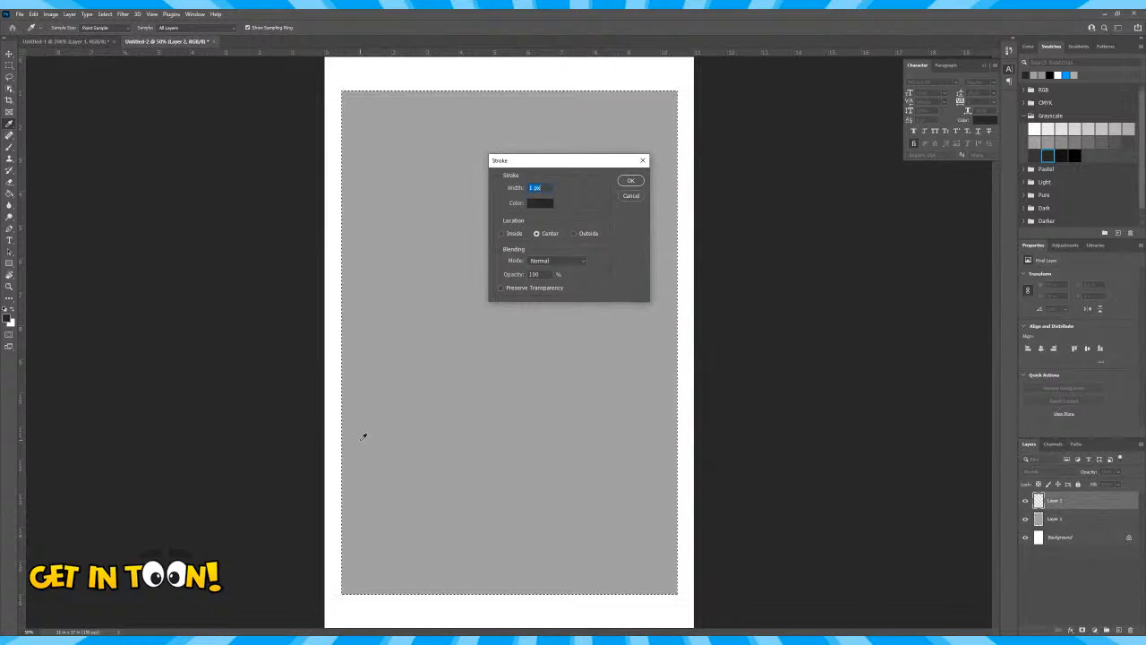
text(8)
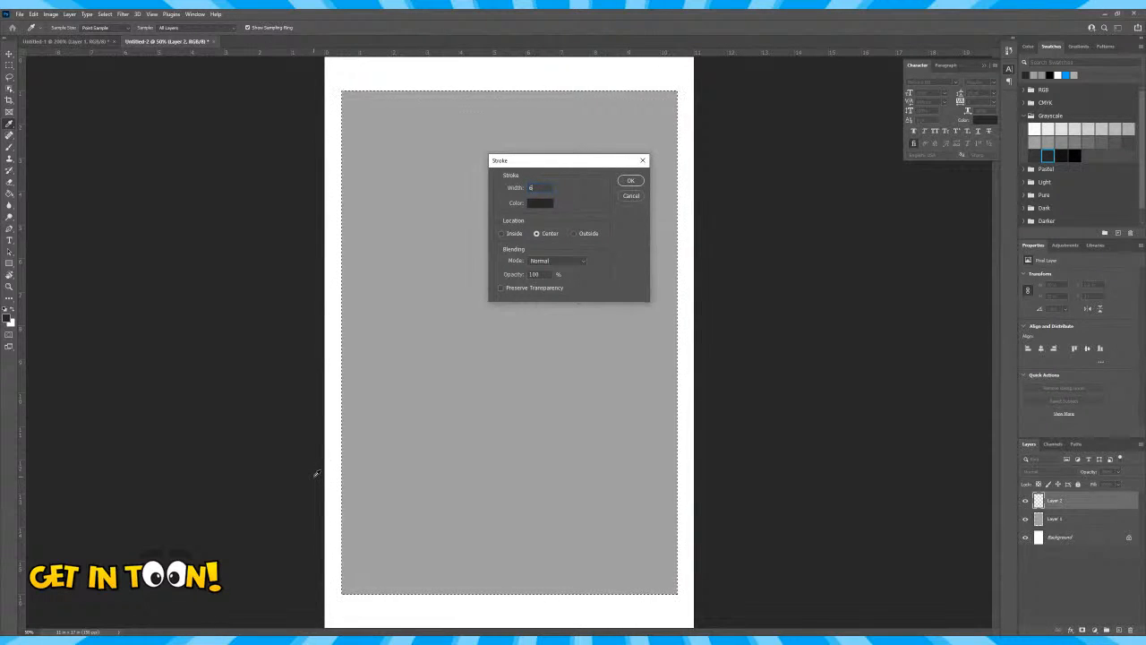
click(501, 232)
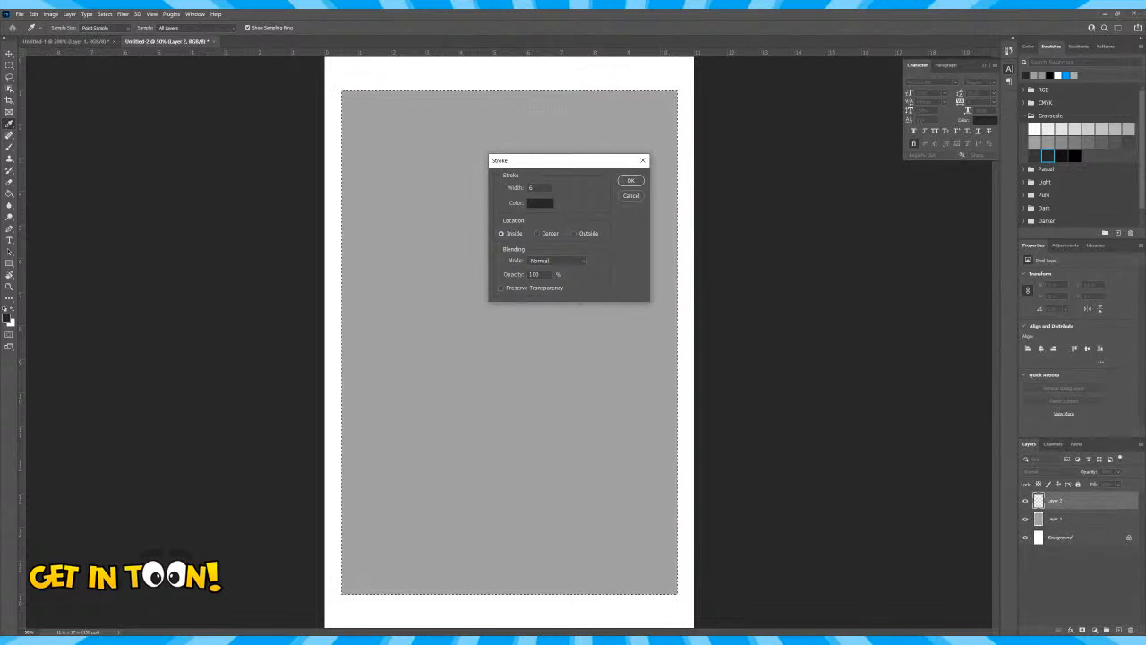
key(Return)
key(v)
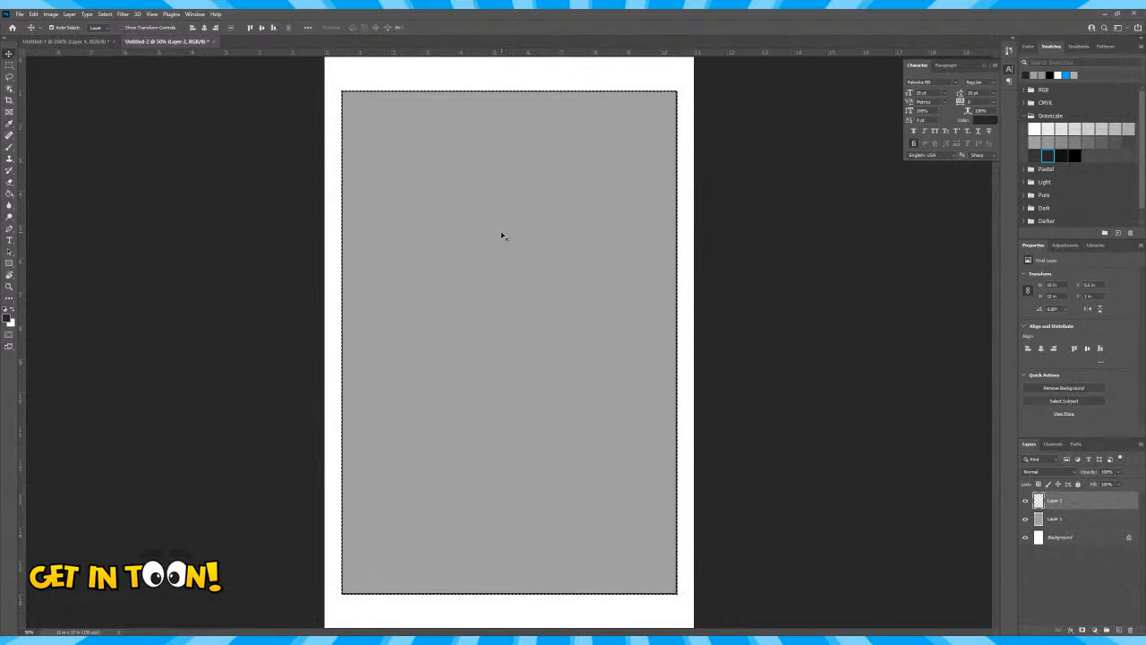
key(ctrl+d)
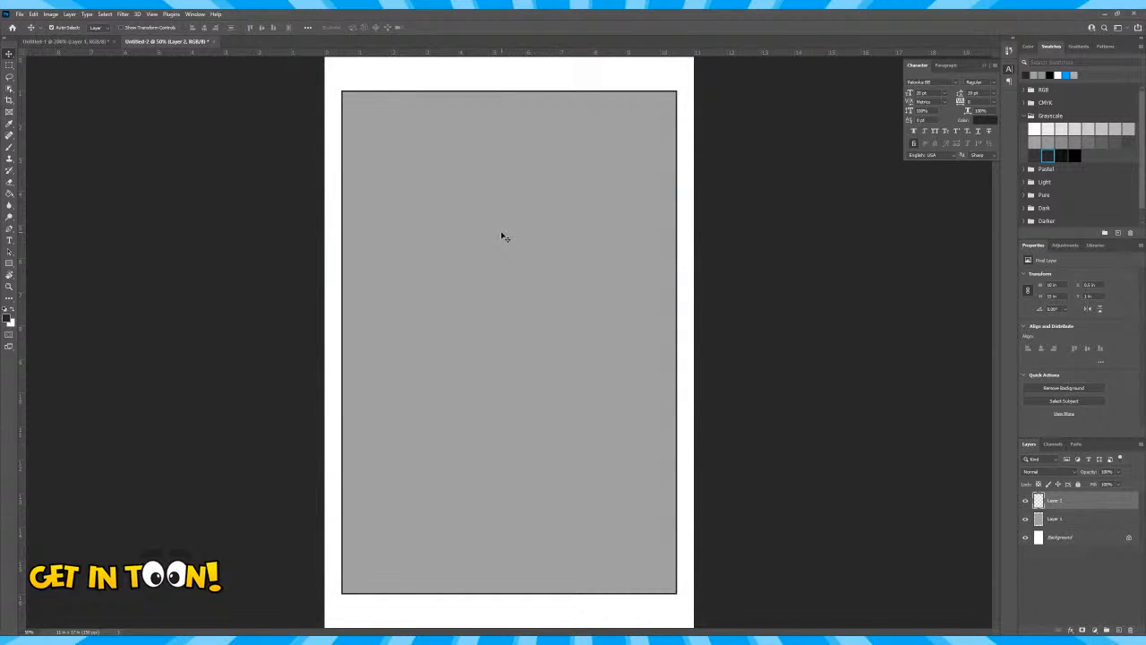
Rename the gray fill layer as Gray Background and the outline layer as Border
click(1026, 520)
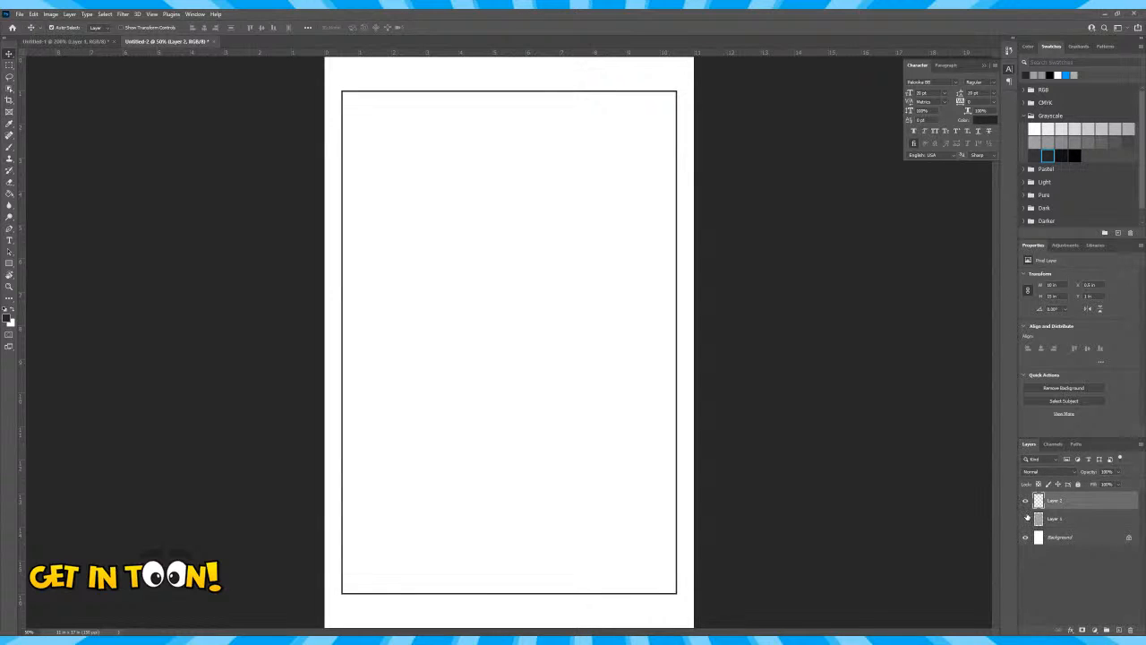
click(1026, 519)
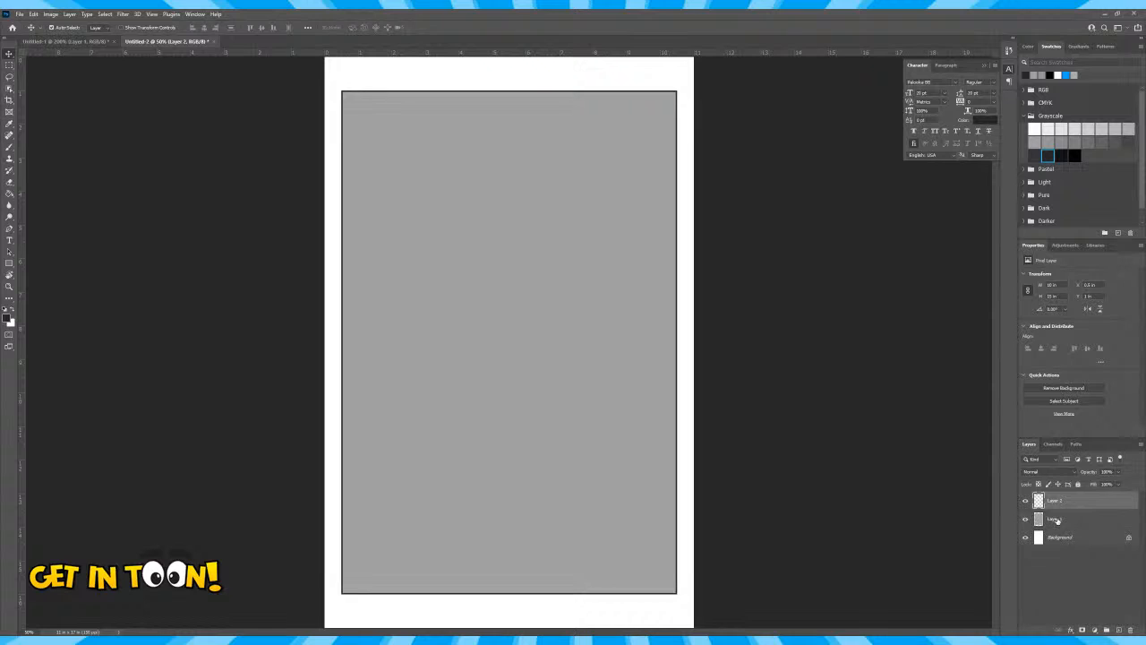
double_click(1056, 518)
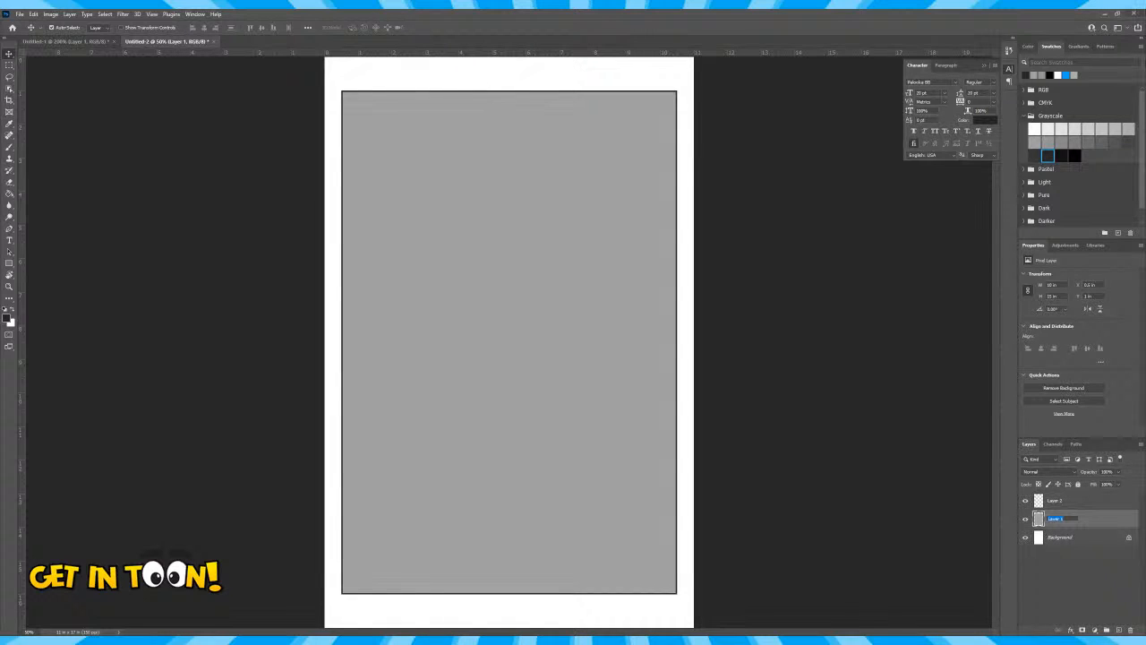
text(Gray Background)
key(Return)
click(1054, 500)
double_click(1054, 501)
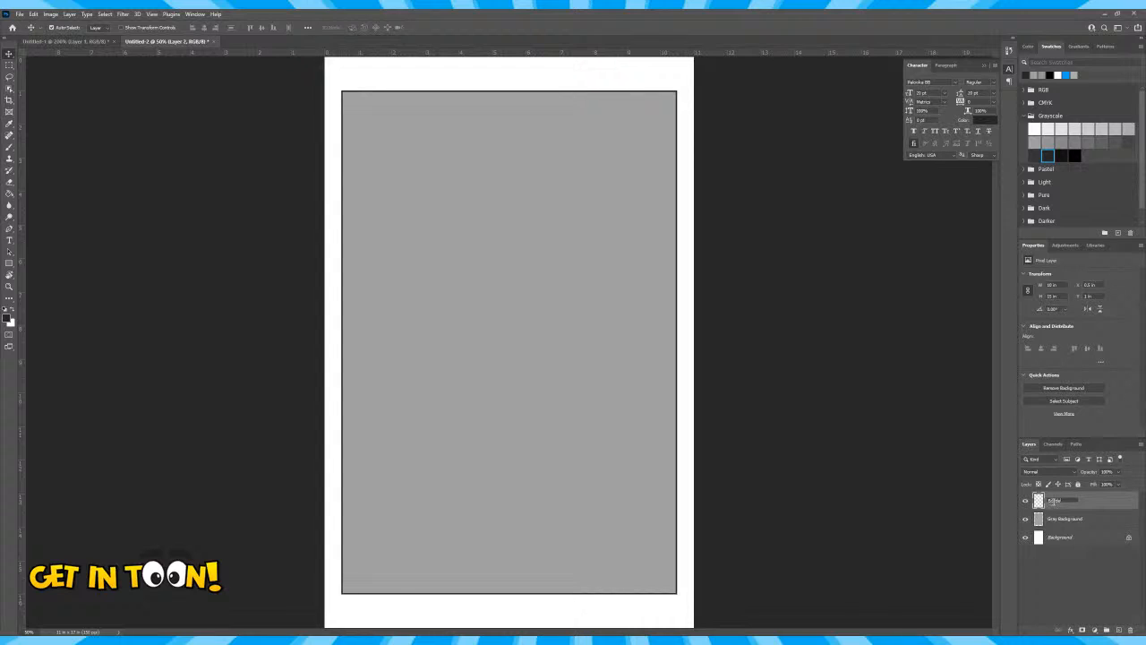
key(Return)
Place a fixed-size marquee selection of 10.25 in by 0.25 in across the upper part of the gray area
click(9, 65)
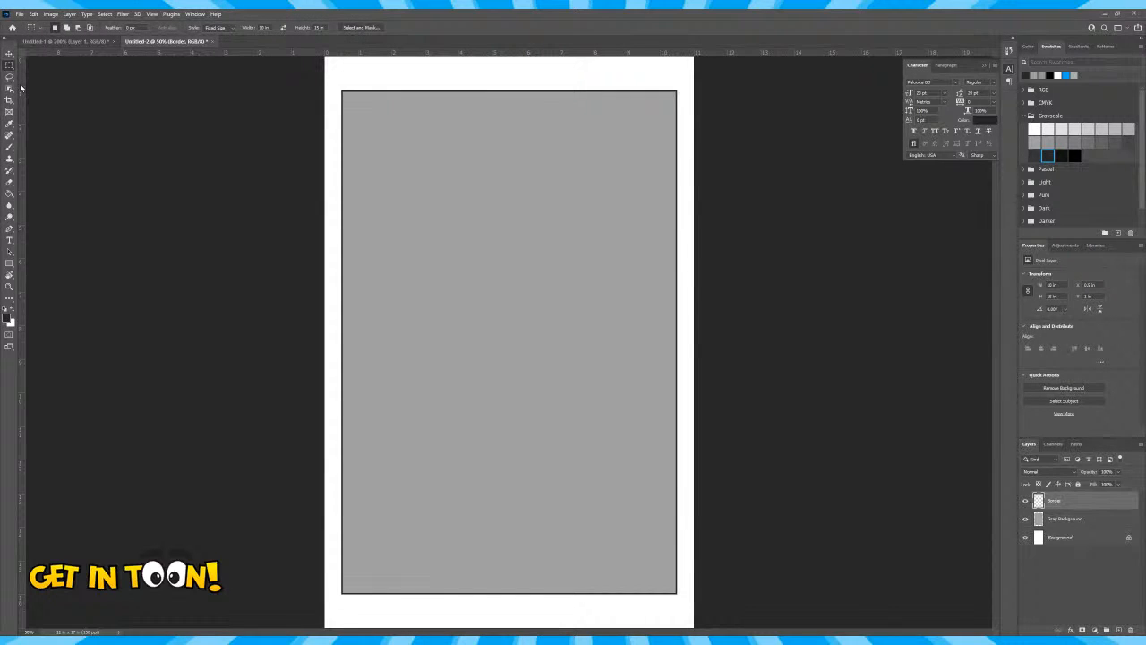
double_click(264, 28)
text(7.25)
key(Tab)
text(1)
click(335, 205)
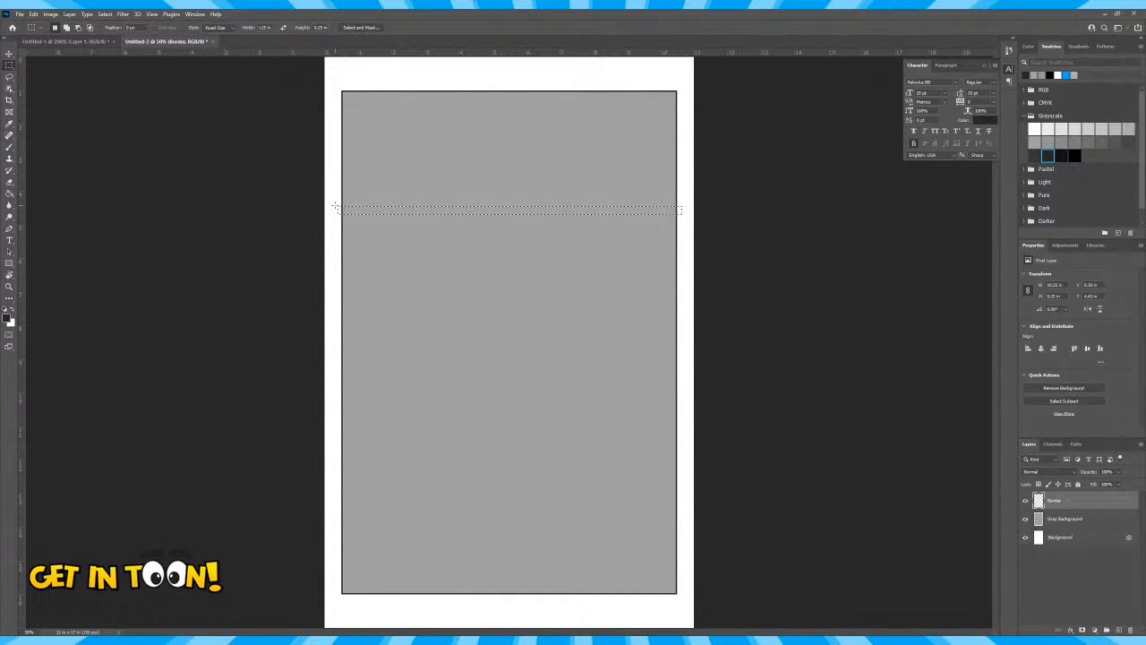
Add a new layer named gutter and fill the strip selection on it with white
click(1117, 630)
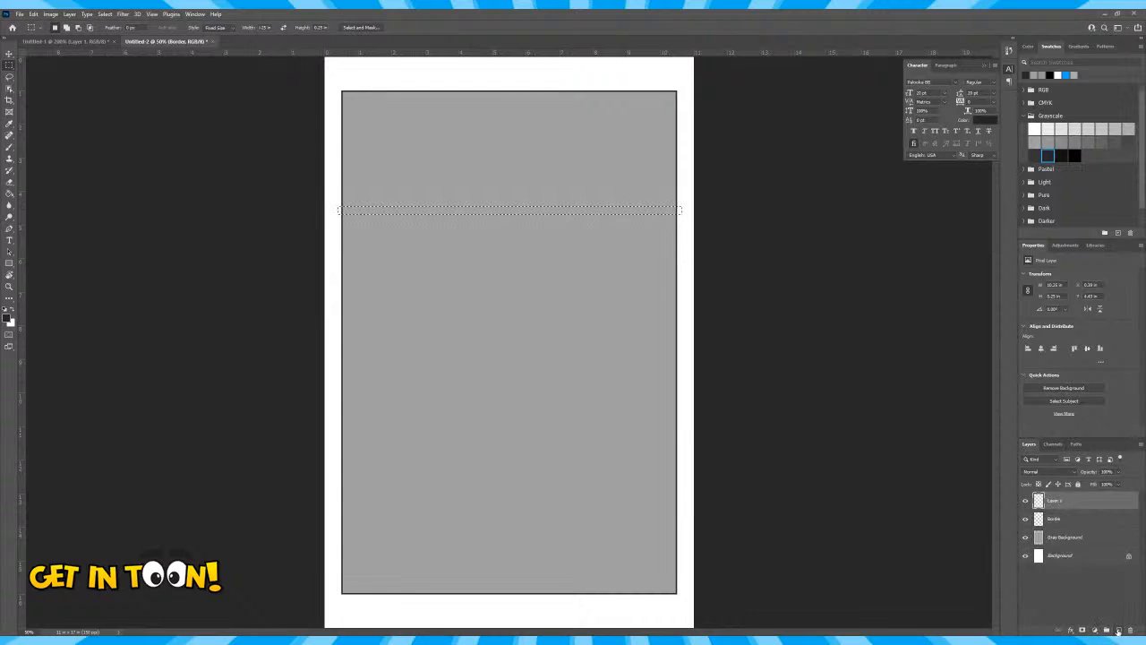
double_click(1053, 501)
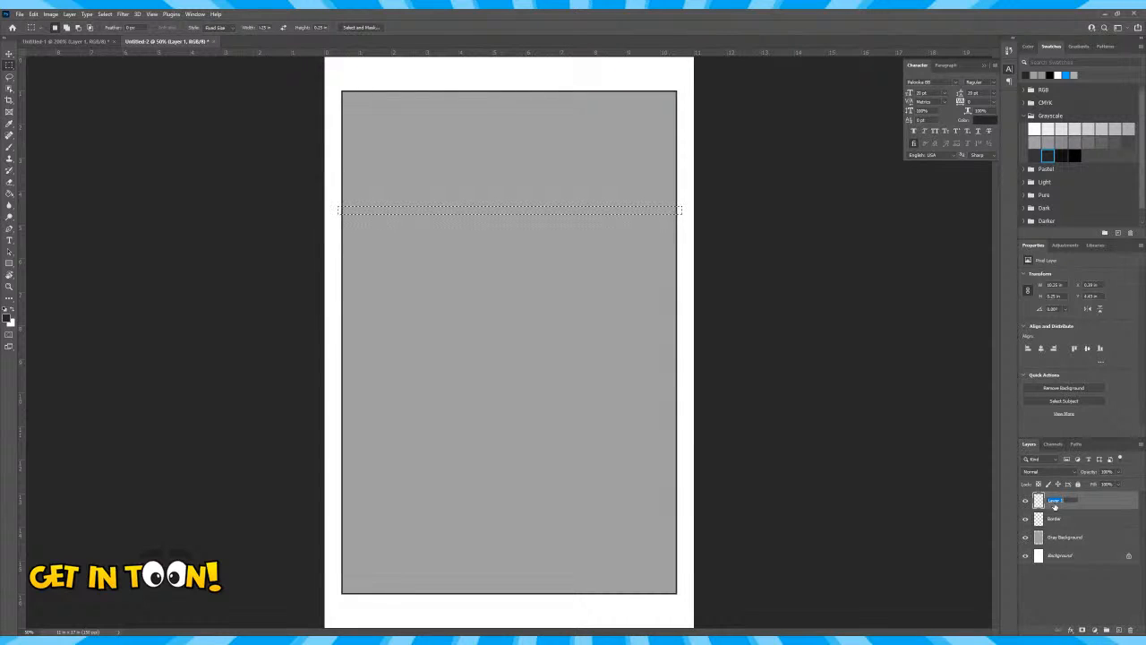
text(Gutter)
key(Return)
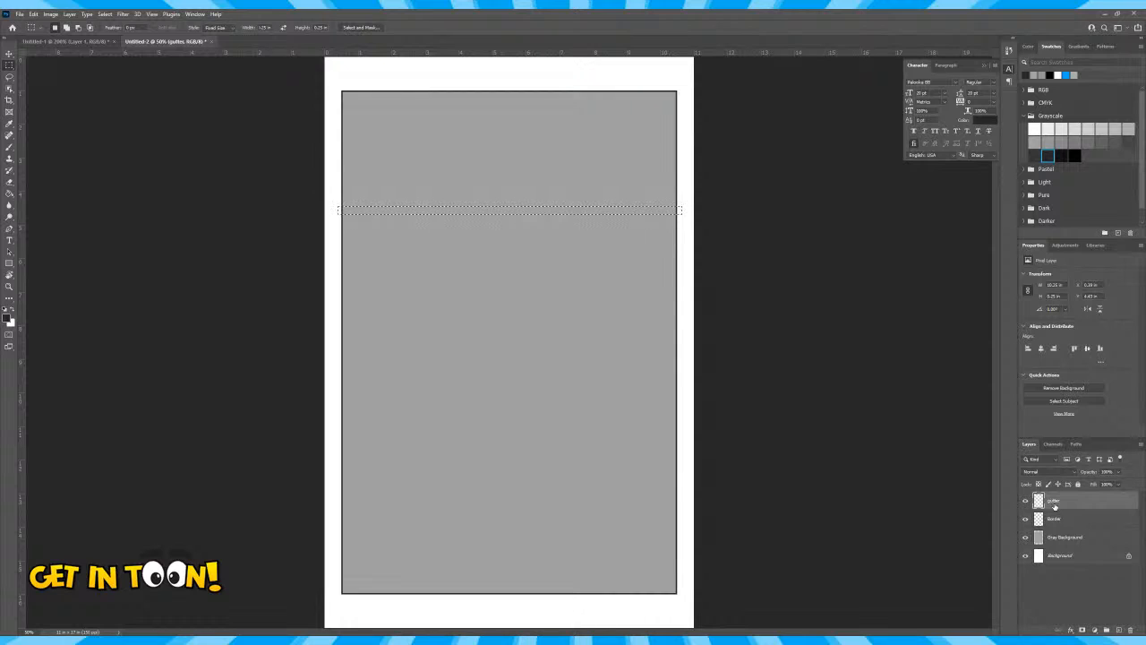
click(14, 310)
click(9, 192)
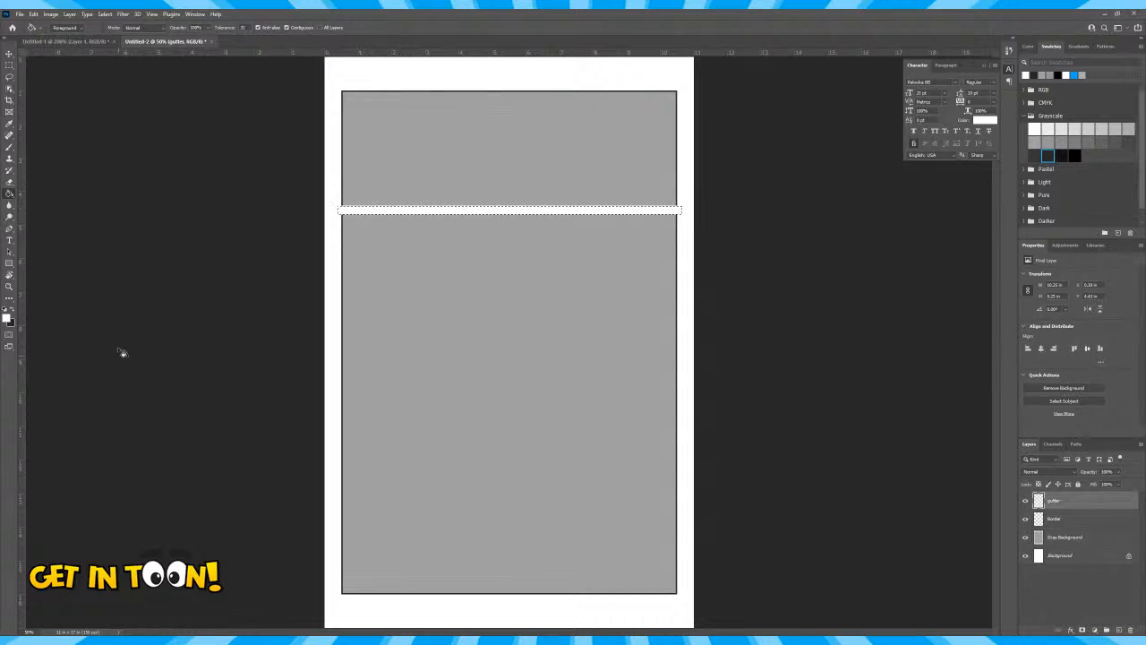
Stroke the gutter strip with a 6 px dark gray inside line and move it down to about Y 5.13 in
click(34, 15)
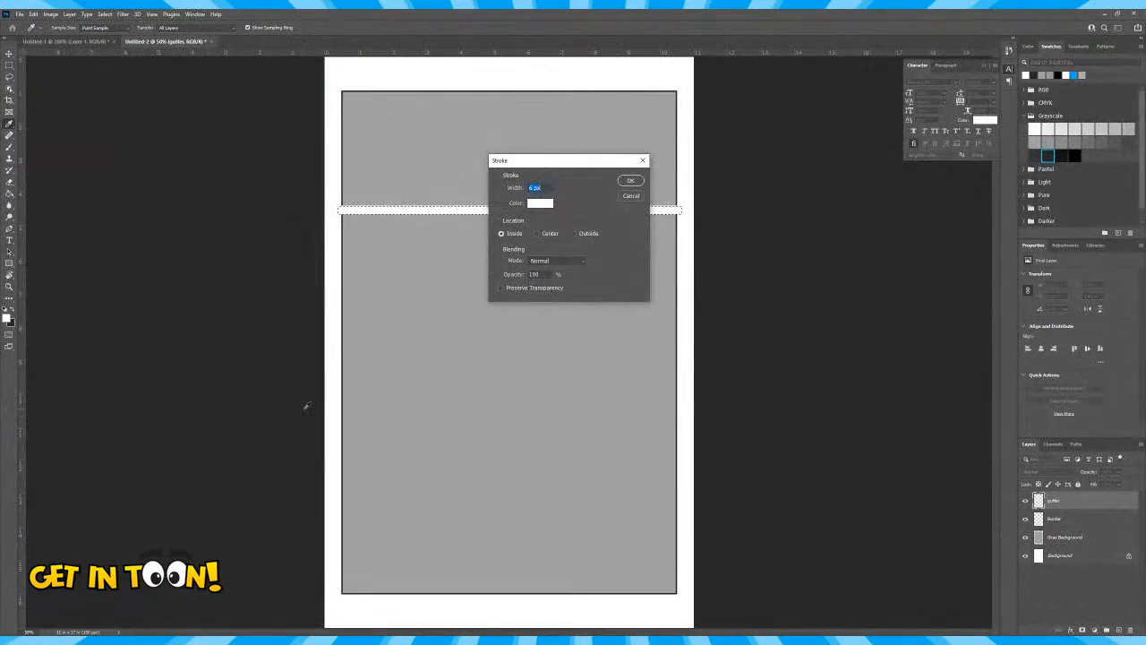
click(631, 181)
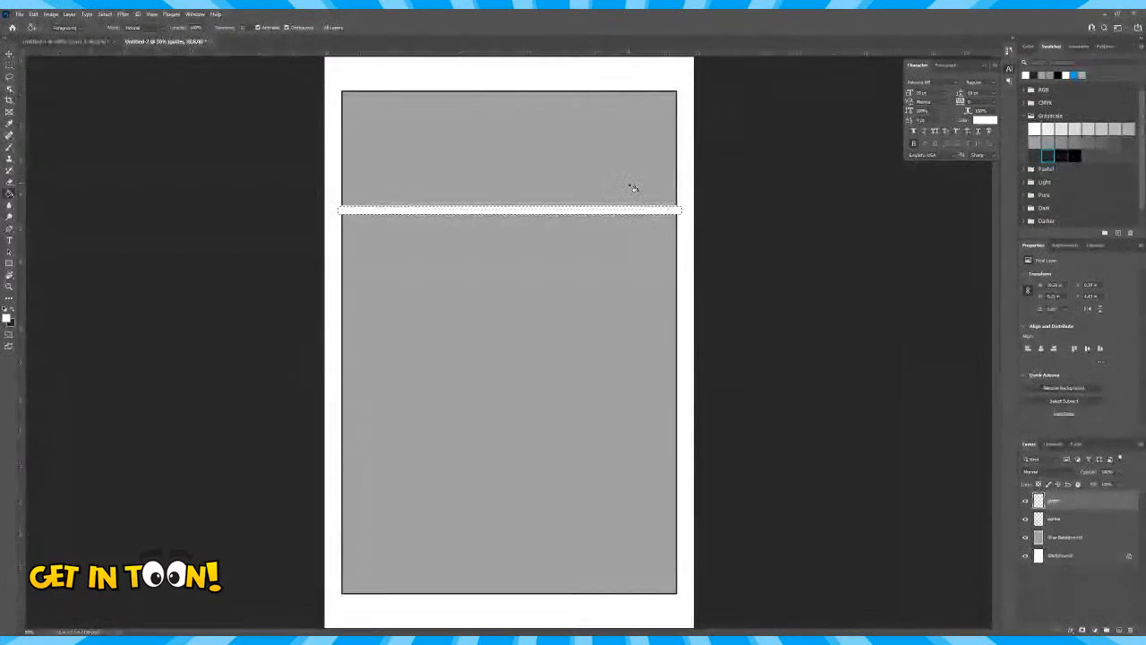
click(14, 309)
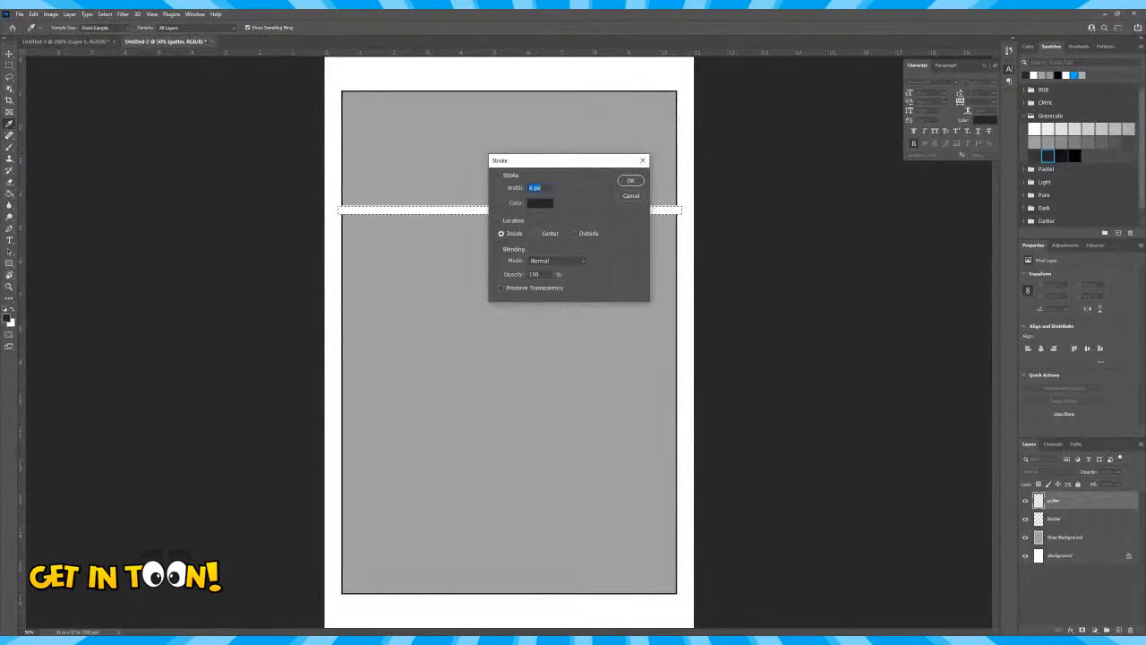
click(636, 182)
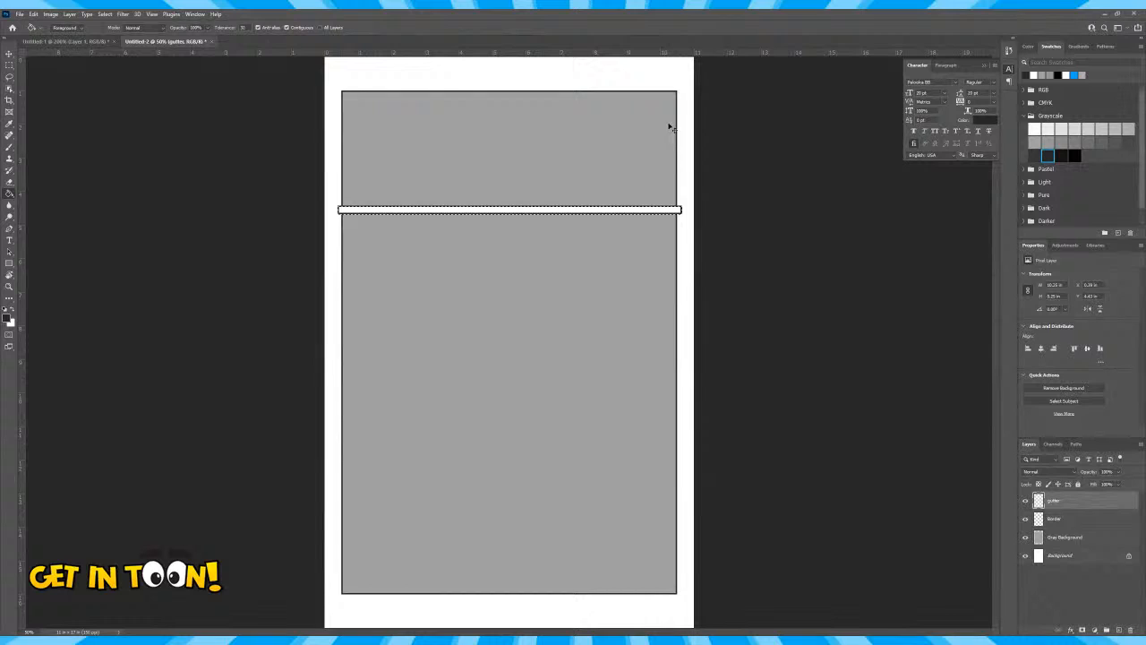
key(ctrl+d)
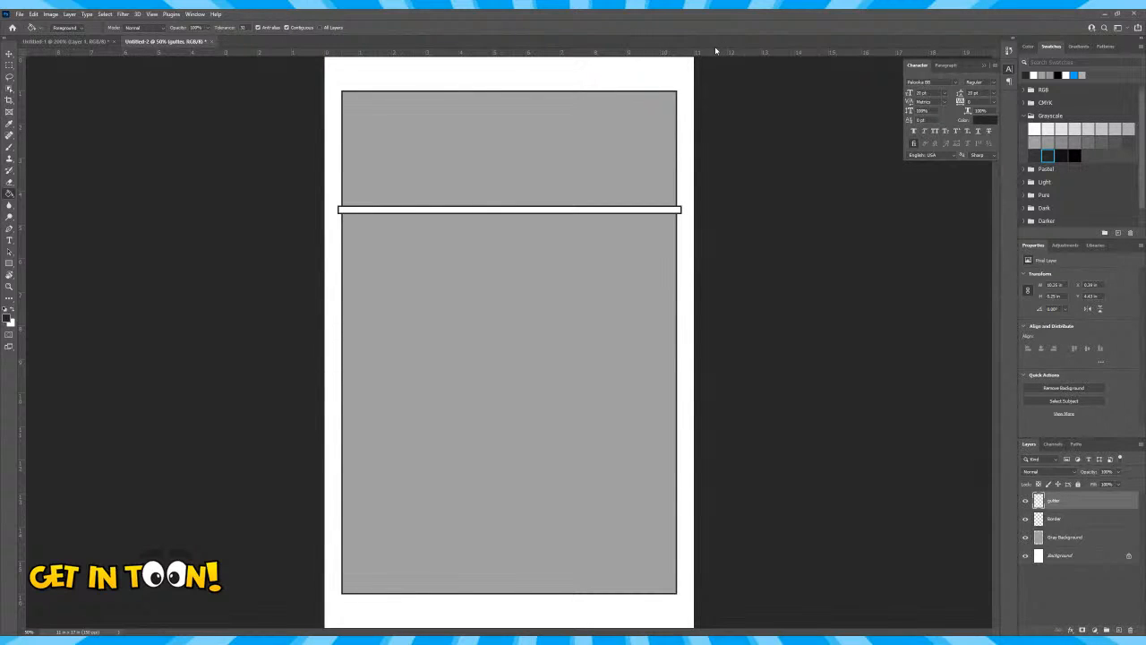
key(v)
mouse_move(591, 215)
mouse_down()
mouse_move(592, 358)
mouse_move(584, 139)
mouse_move(591, 582)
mouse_move(579, 421)
mouse_move(592, 219)
mouse_move(587, 237)
mouse_up()
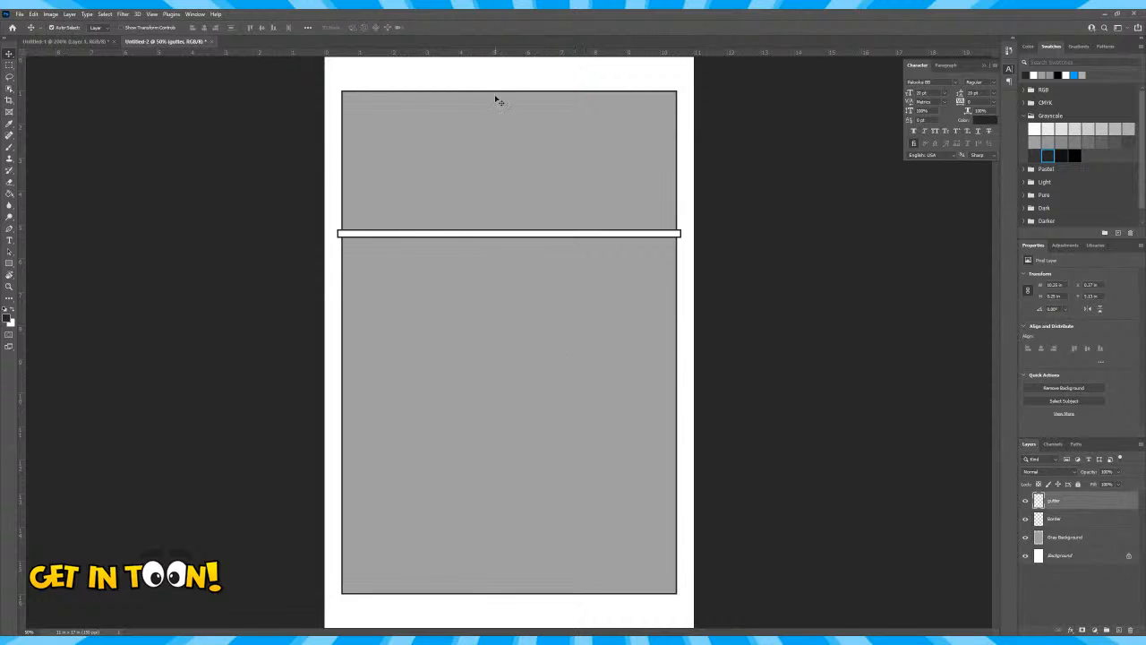
Try placing horizontal guides about 5 in and 9.9 in below the page's upper edge, and remove them
drag(489, 56, 490, 223)
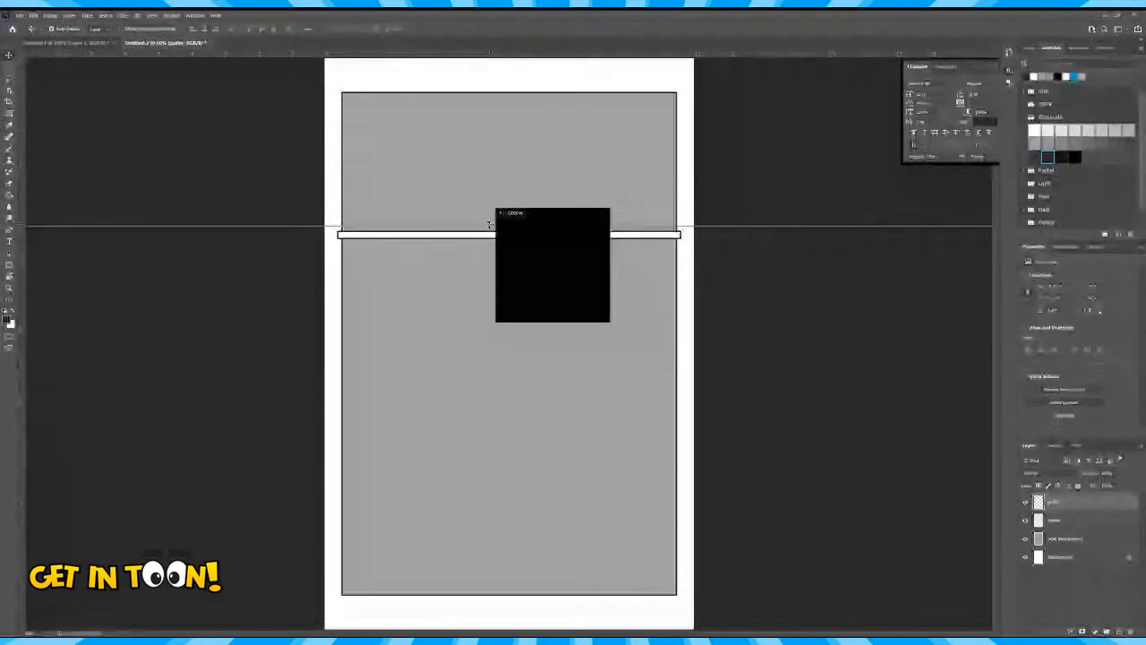
drag(490, 224, 490, 224)
drag(525, 52, 552, 390)
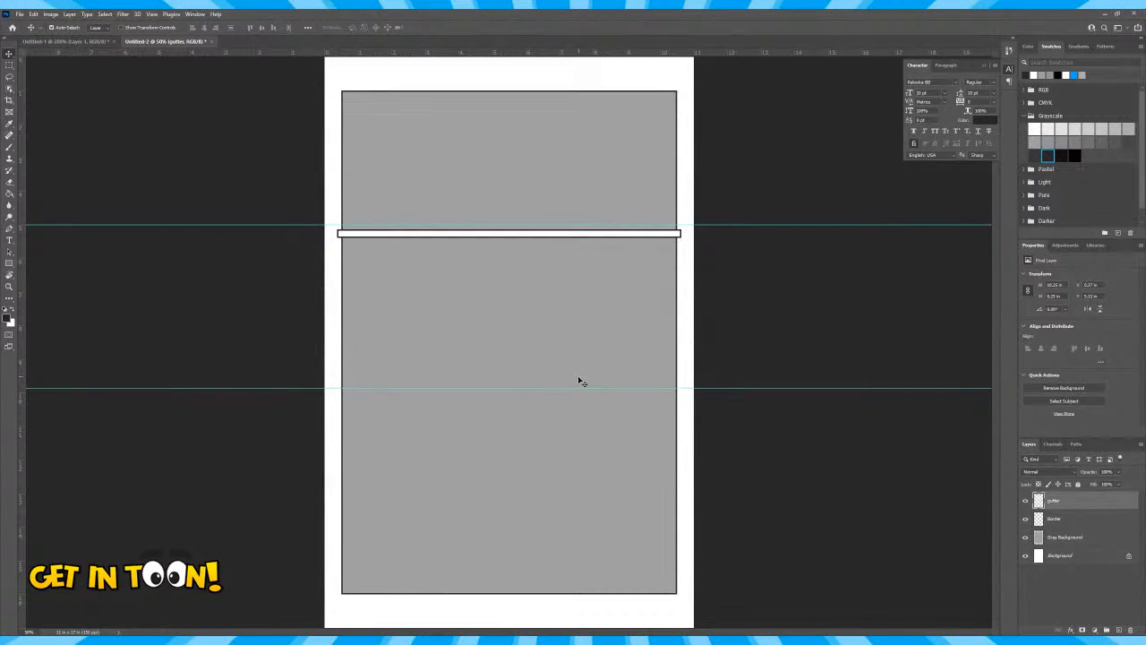
double_click(558, 390)
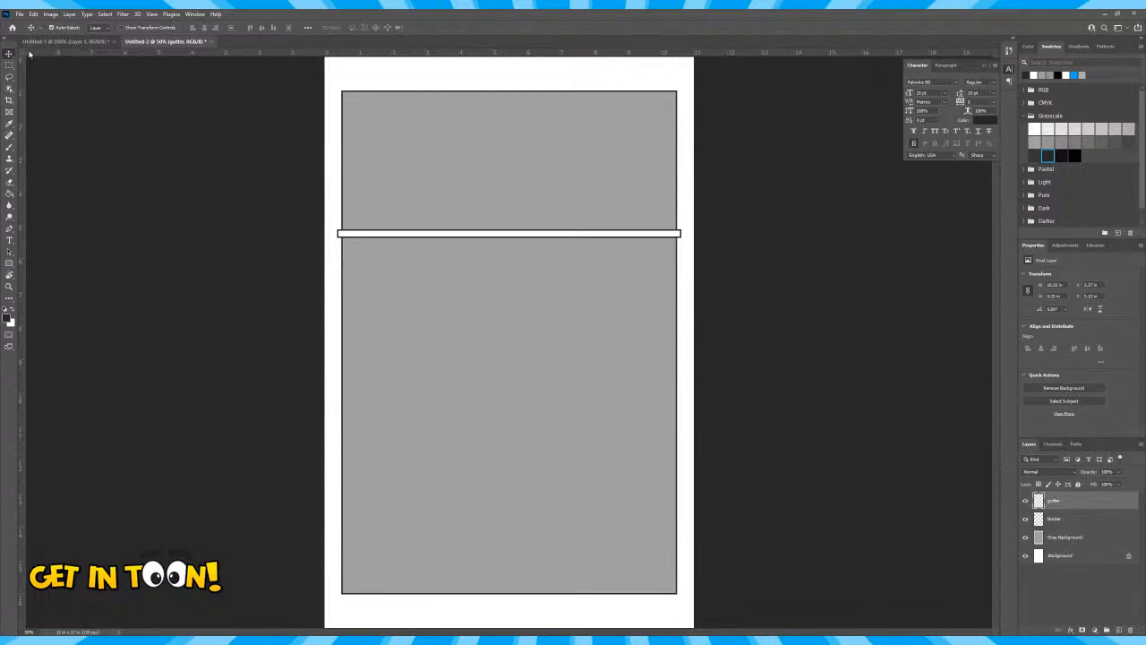
Set the ruler origin at the gray area's upper-left corner and place a horizontal guide about 5 in below it
drag(22, 53, 341, 90)
drag(491, 52, 486, 170)
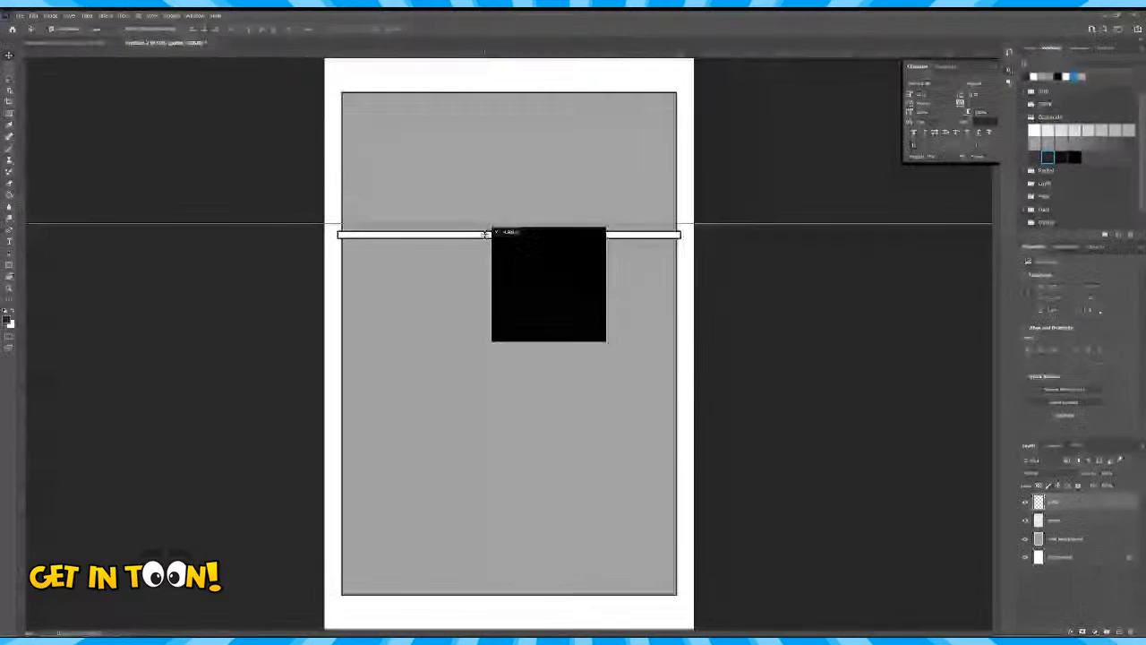
drag(486, 235, 487, 261)
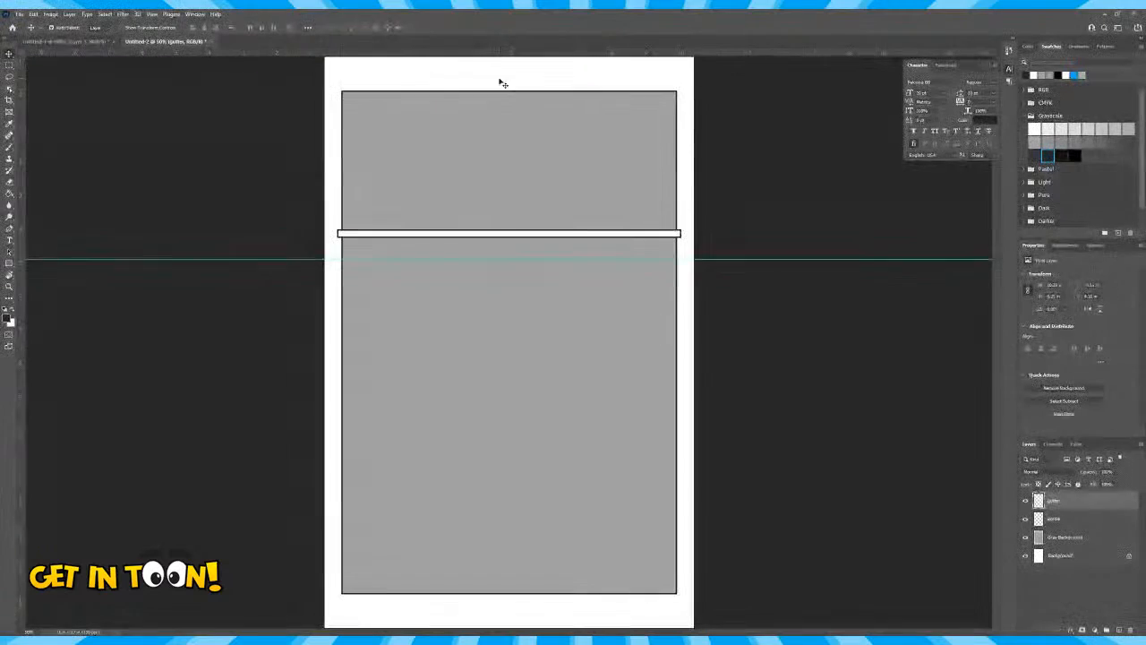
Place a horizontal guide about 10 in below the ruler origin and move the gutter strip down onto the 5 in guide
drag(501, 55, 524, 427)
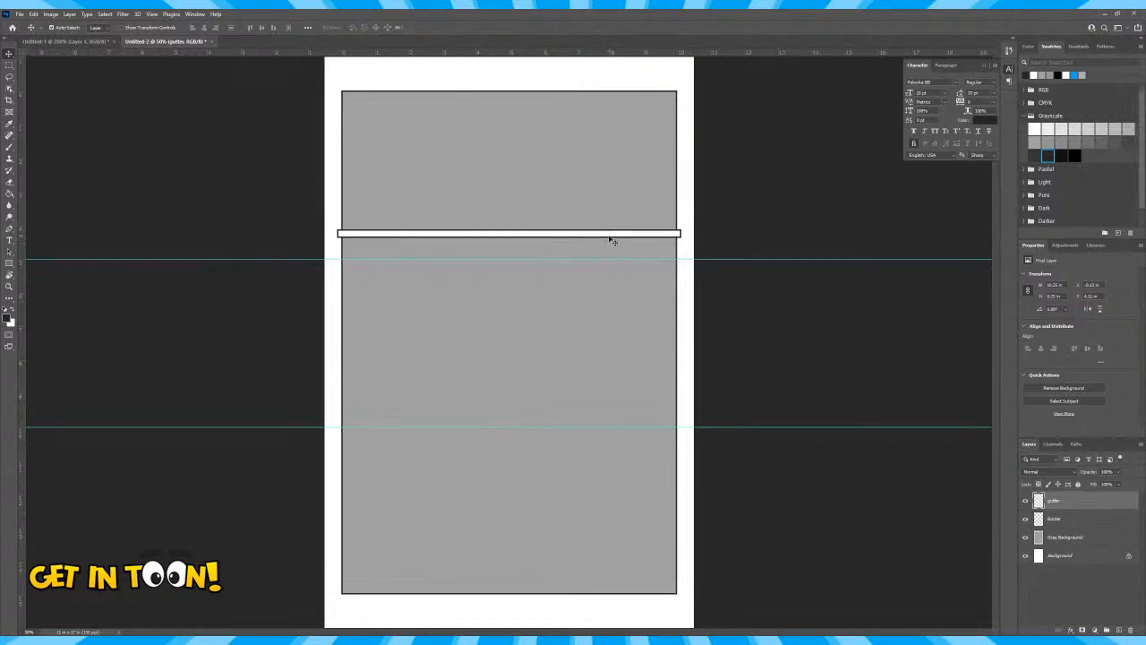
drag(609, 237, 606, 259)
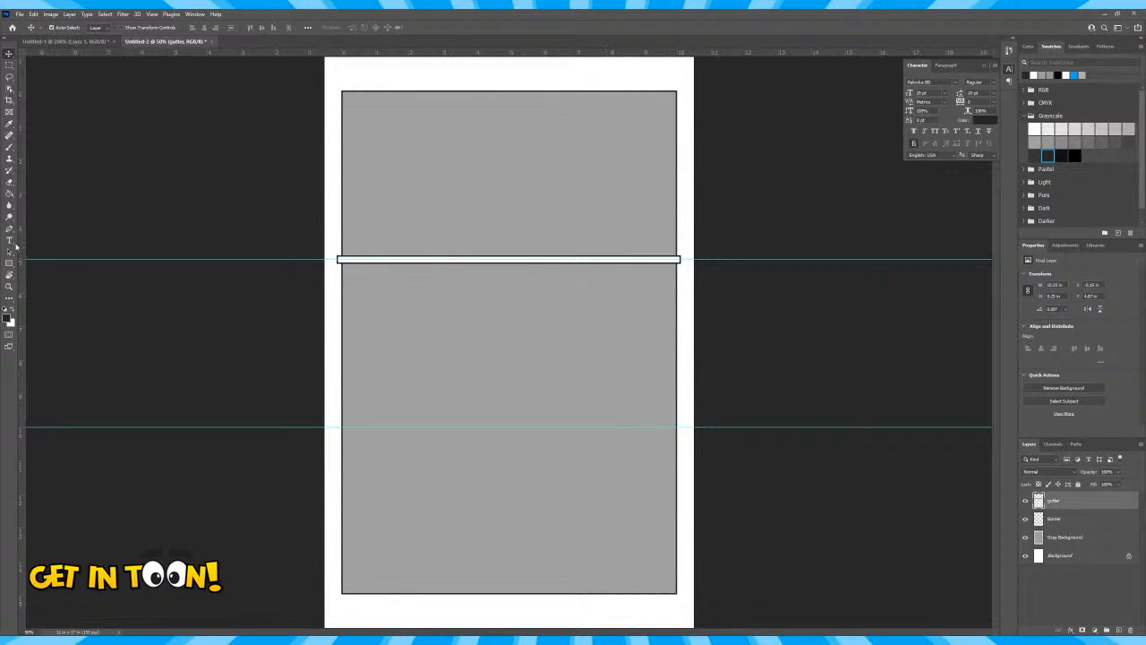
Delete the part of the horizontal gutter that overhangs the border's left edge, using a Normal-style rectangular marquee, and clear the selection
click(11, 287)
drag(331, 252, 399, 301)
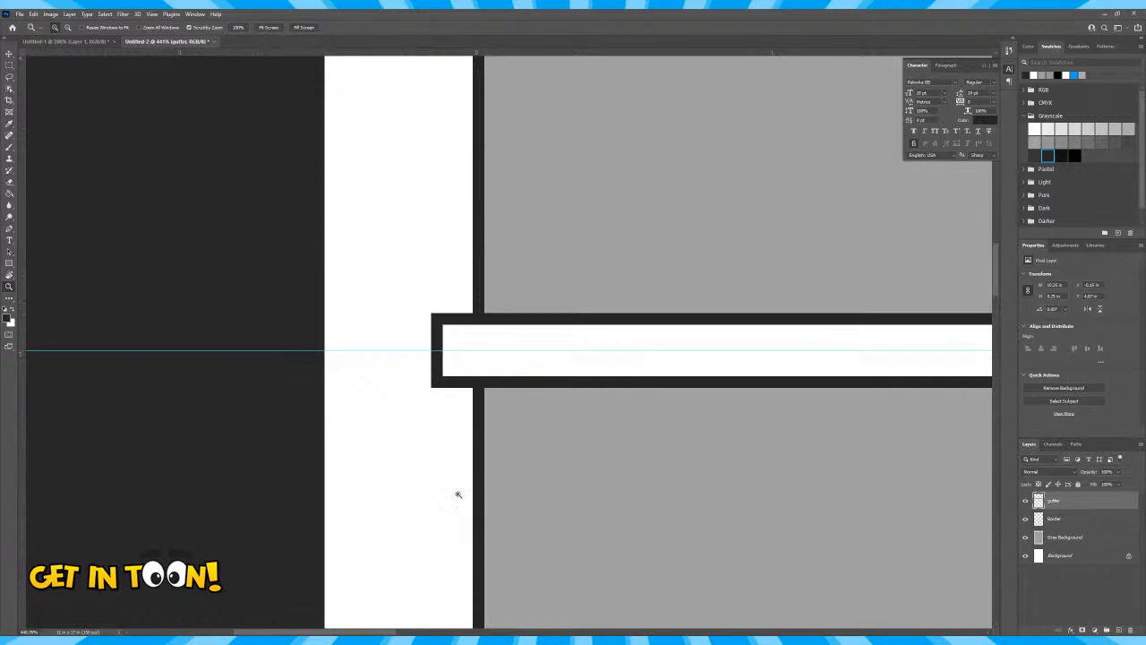
click(8, 65)
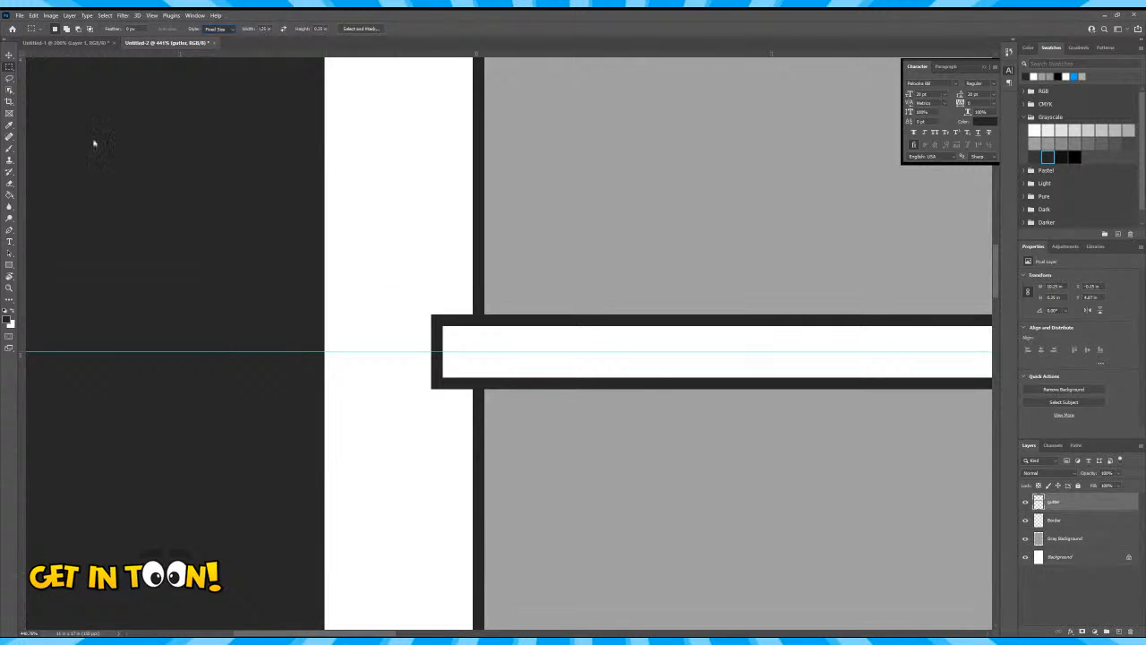
drag(398, 291, 466, 410)
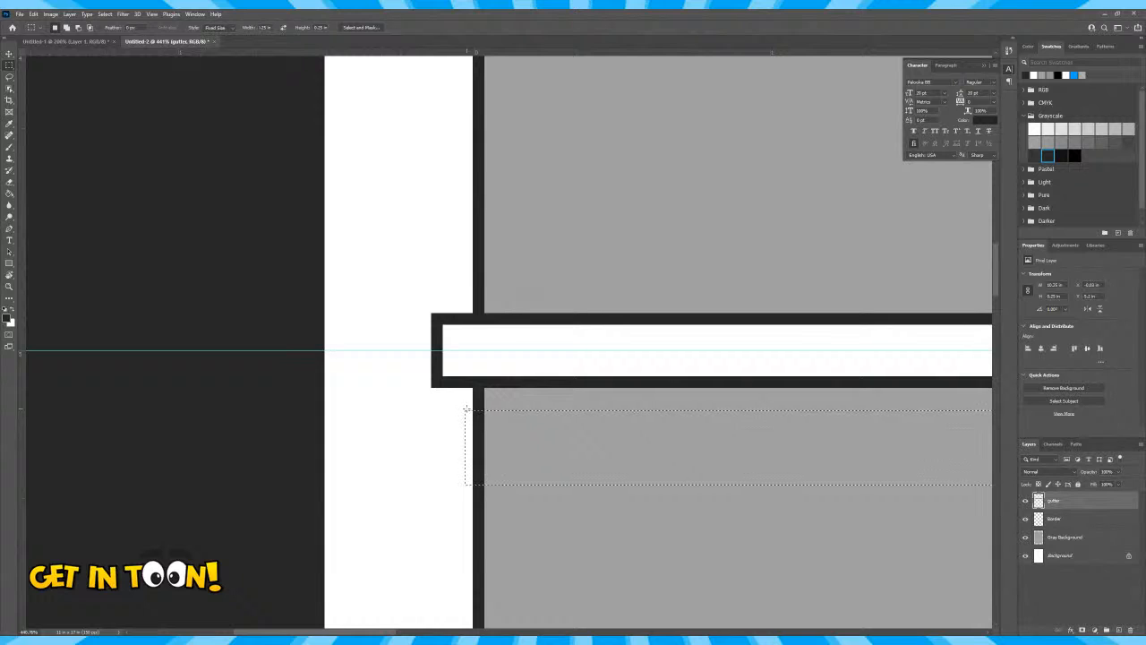
key(ctrl+d)
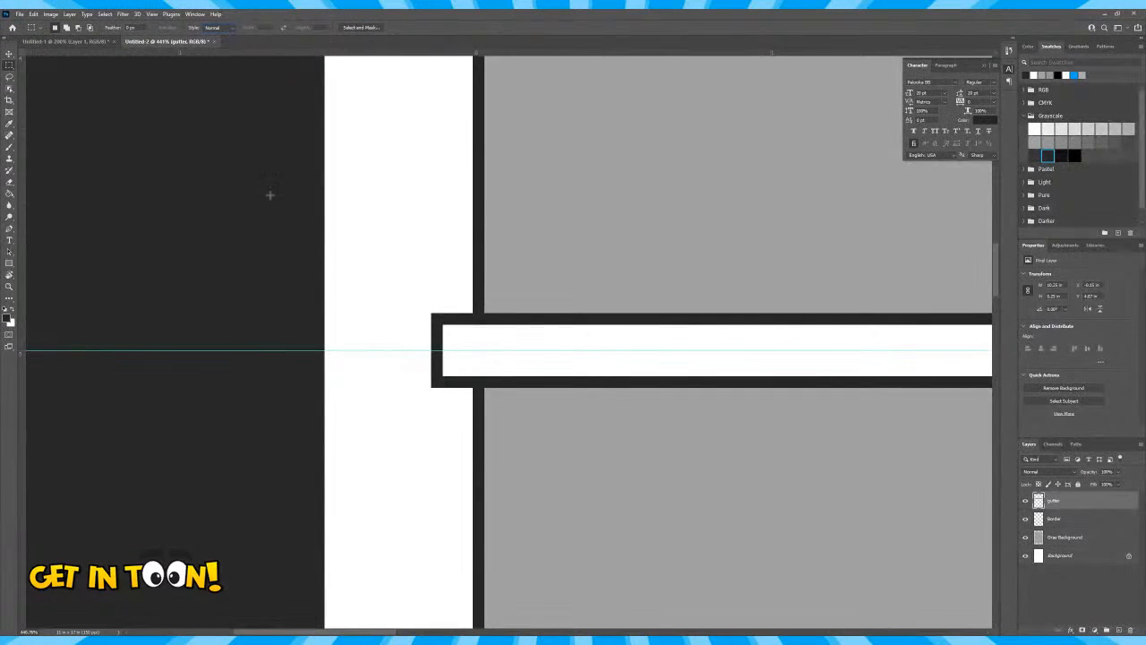
drag(470, 458, 473, 461)
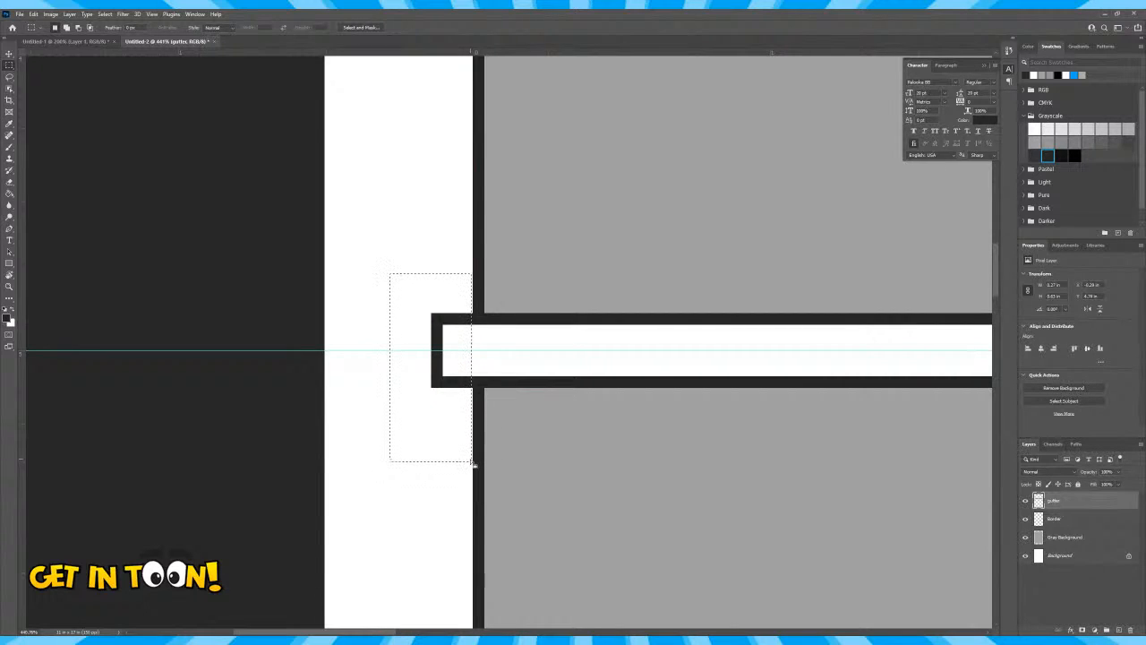
key(Delete)
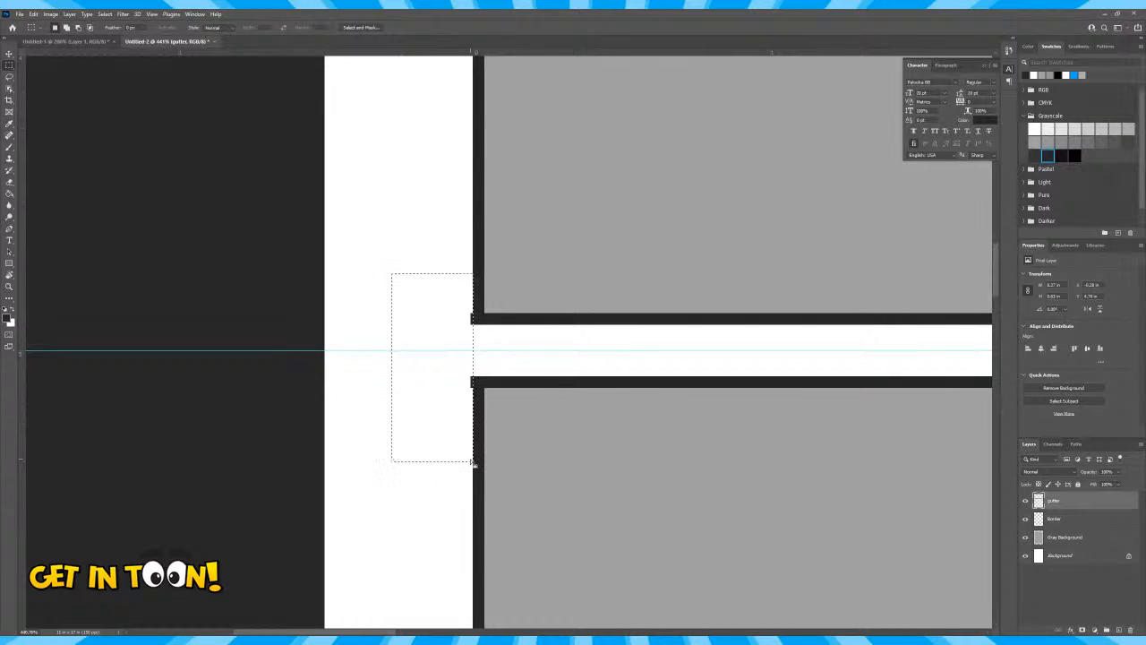
key(ctrl+d)
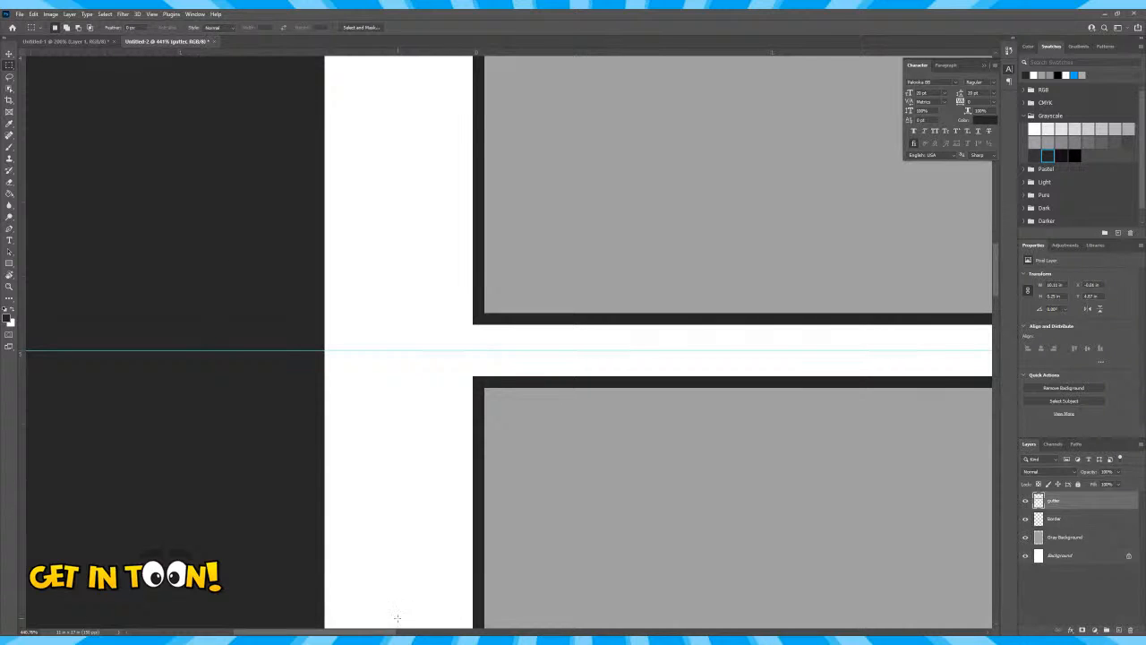
Delete the part of the horizontal gutter that overhangs the border's right edge until it is flush, and clear the selection
drag(391, 633, 794, 633)
drag(668, 633, 765, 633)
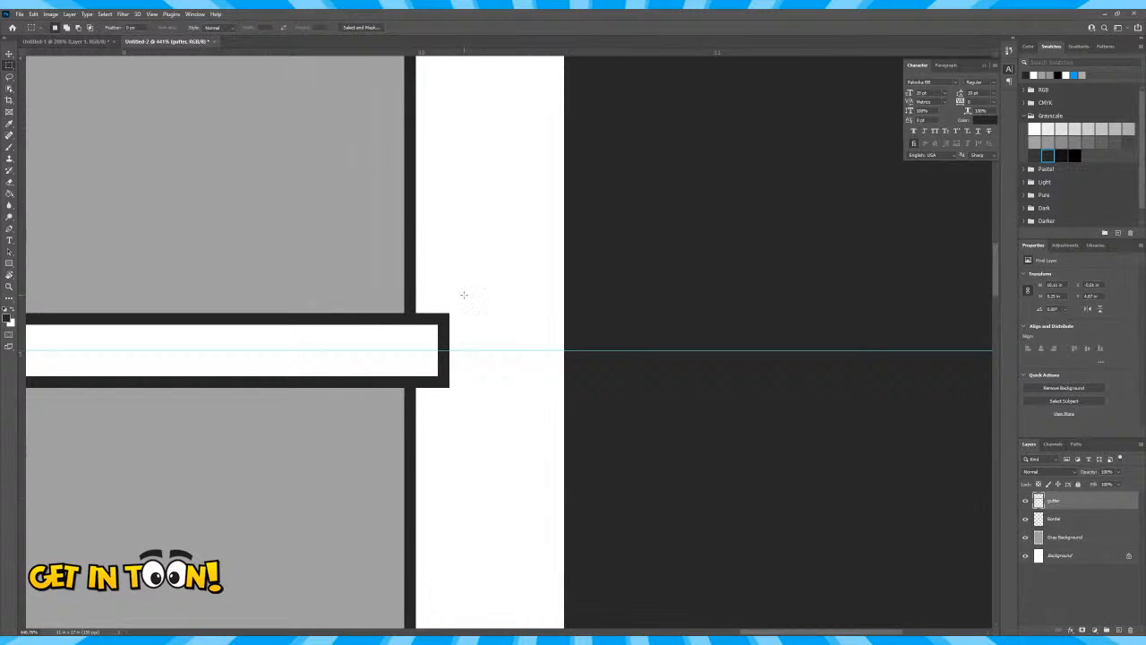
drag(490, 270, 421, 437)
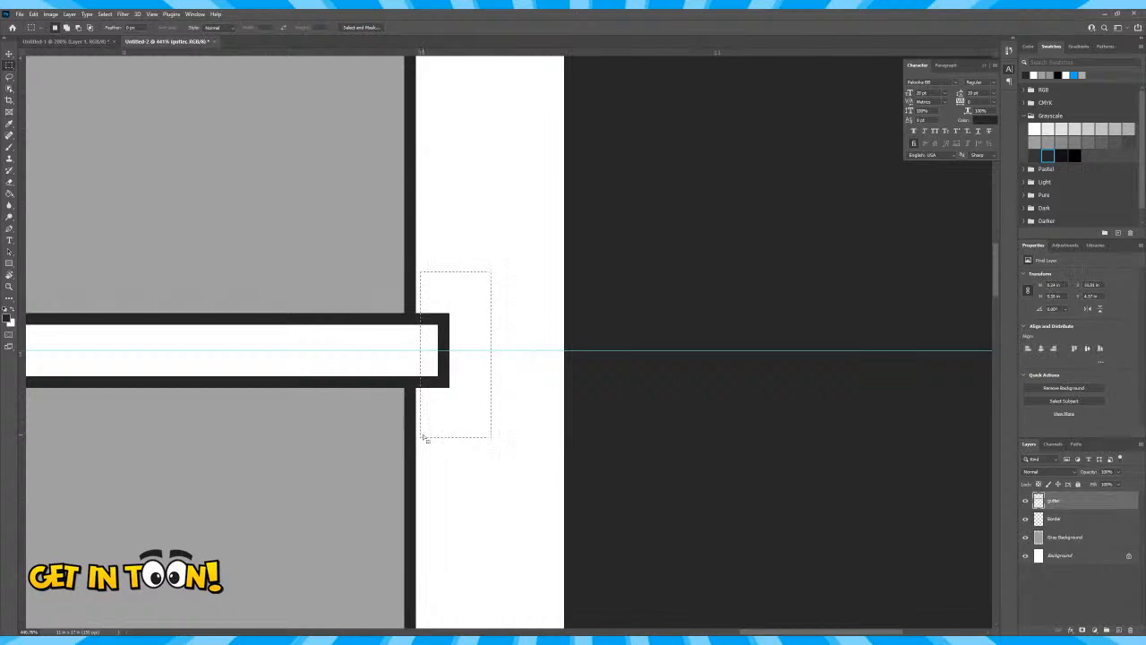
key(Delete)
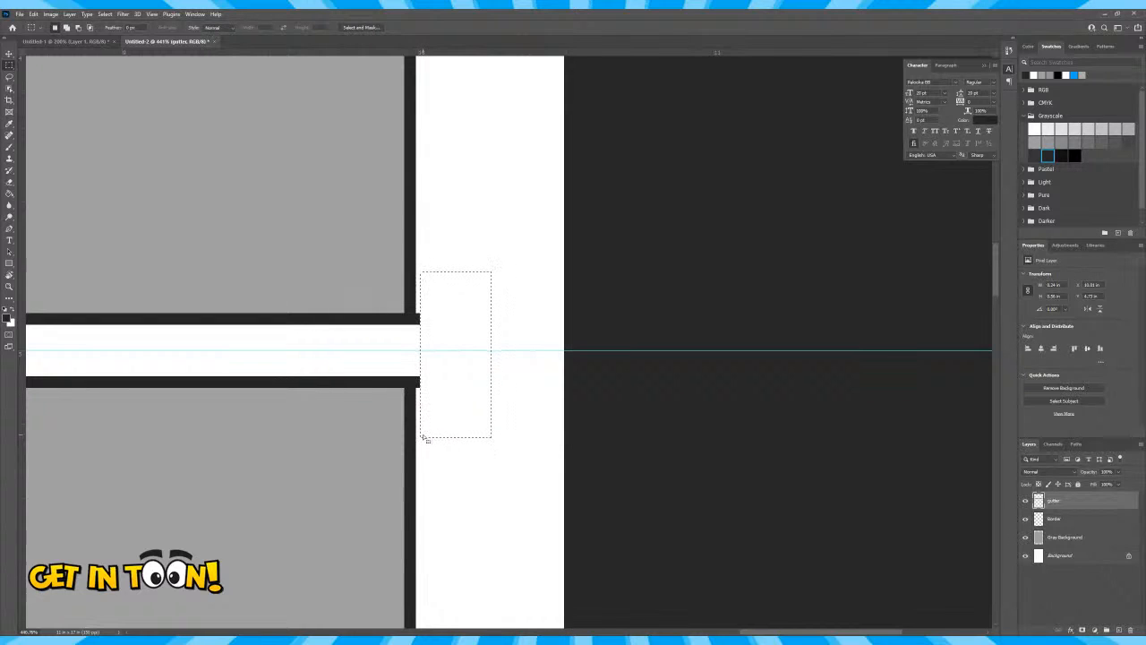
key(Left)
key(Left)
key(Left)
key(Left)
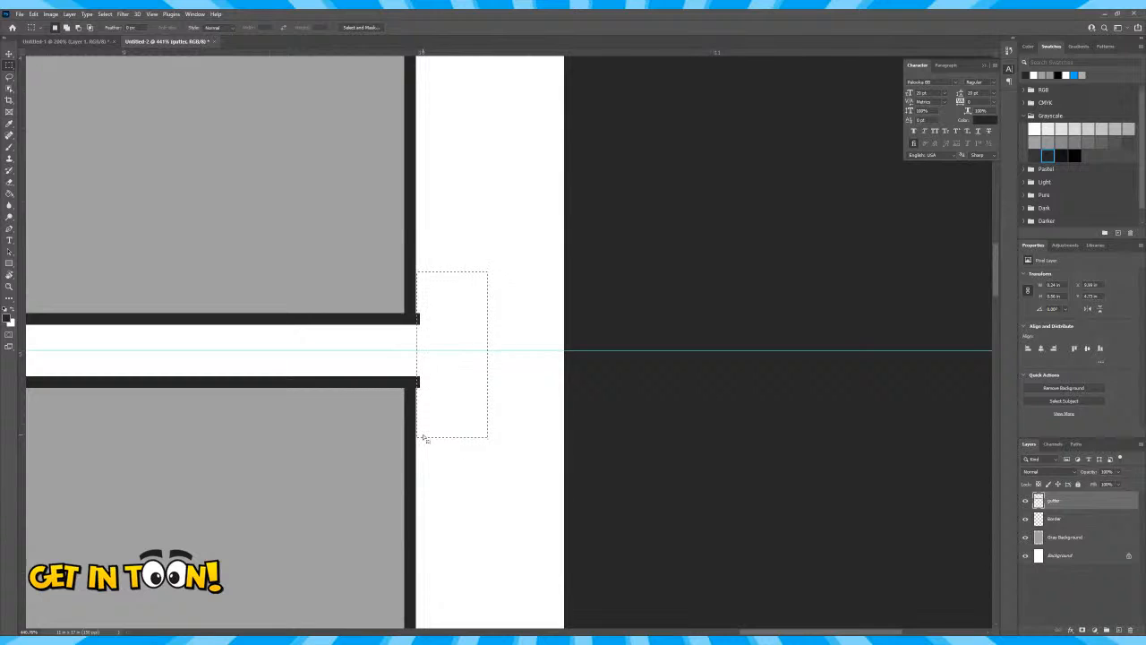
click(479, 510)
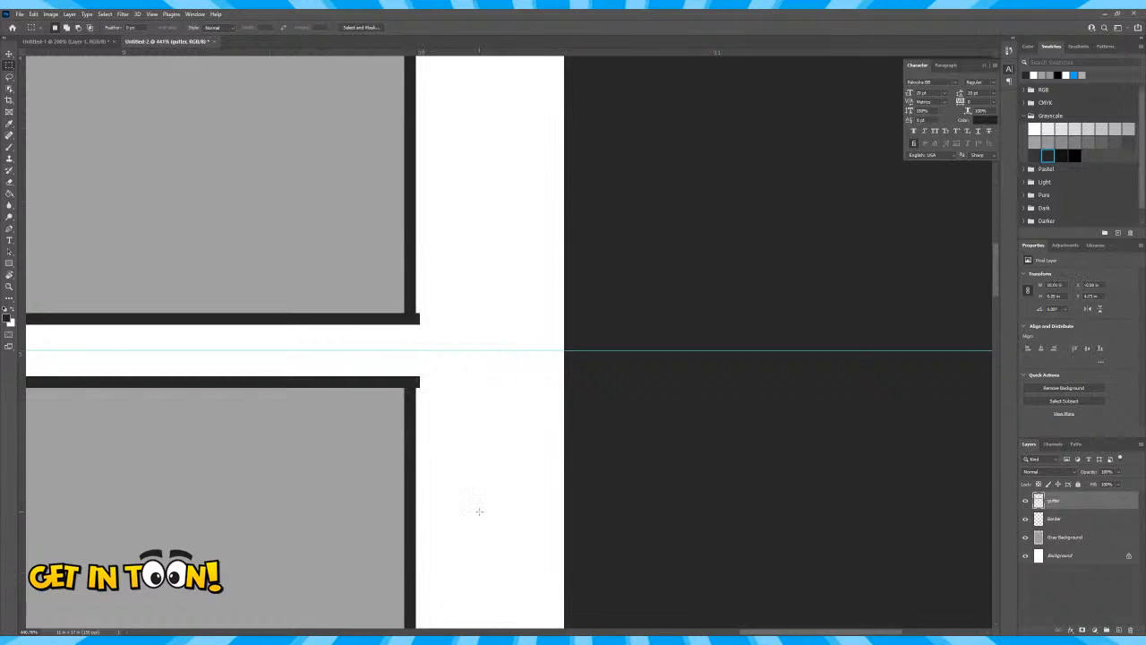
drag(415, 310, 454, 398)
click(9, 54)
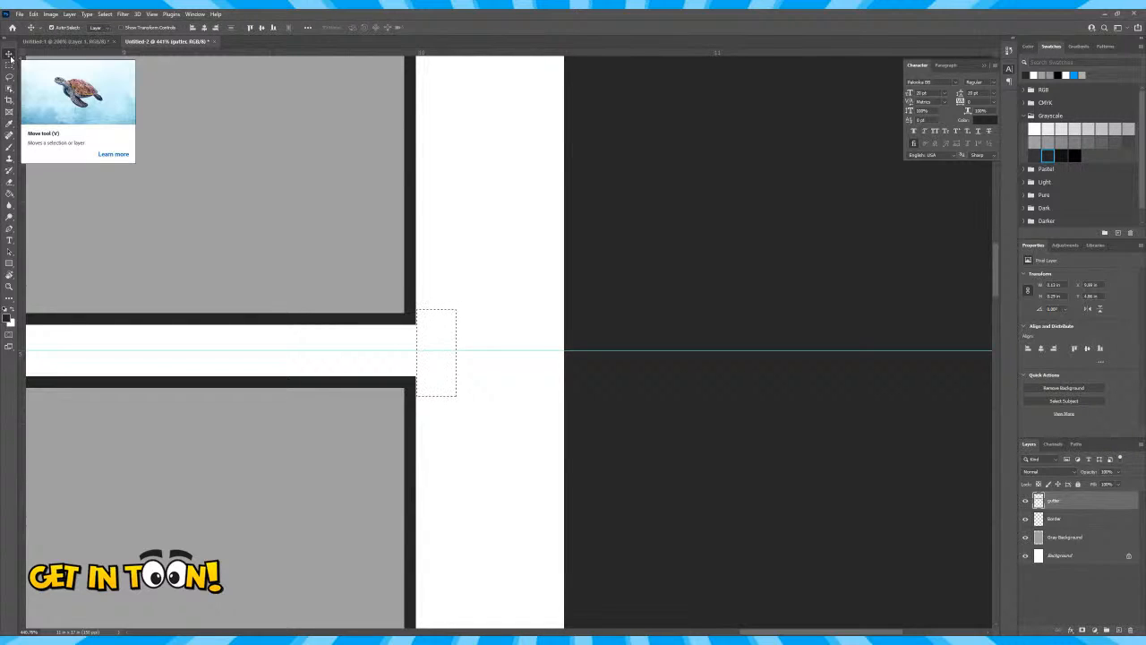
key(ctrl+d)
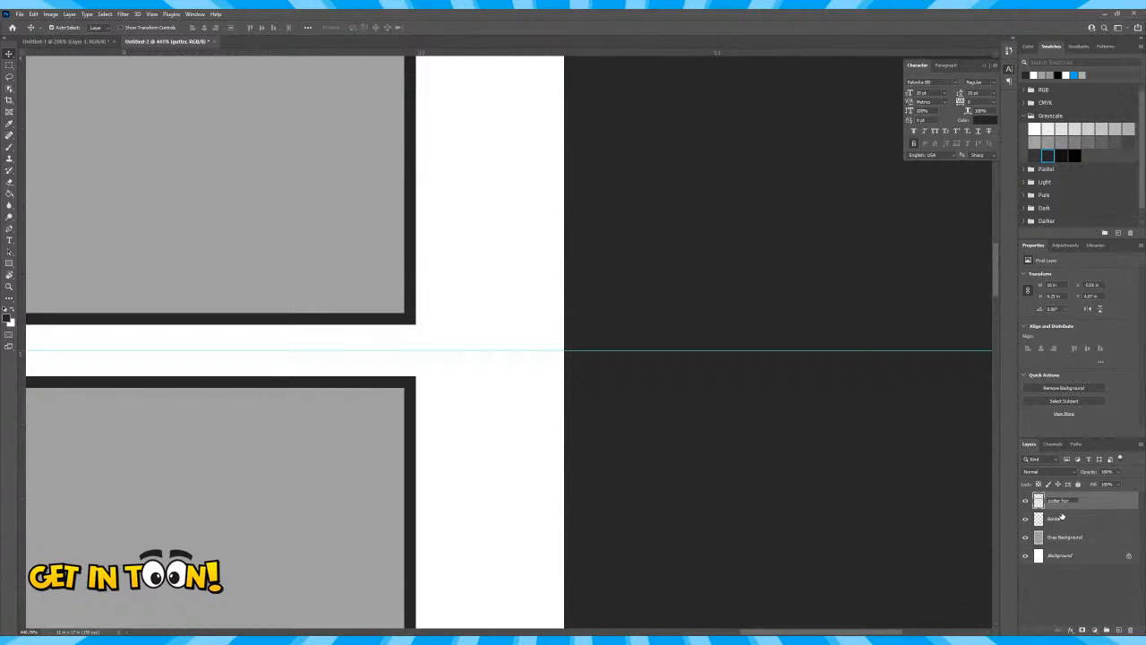
Rename the gutter layer as gutter horizontal and add a new layer named gutter vertical above it
text(ontal)
key(Return)
key(ctrl+minus)
key(ctrl+minus)
key(ctrl+minus)
key(ctrl+minus)
key(ctrl+minus)
key(ctrl+minus)
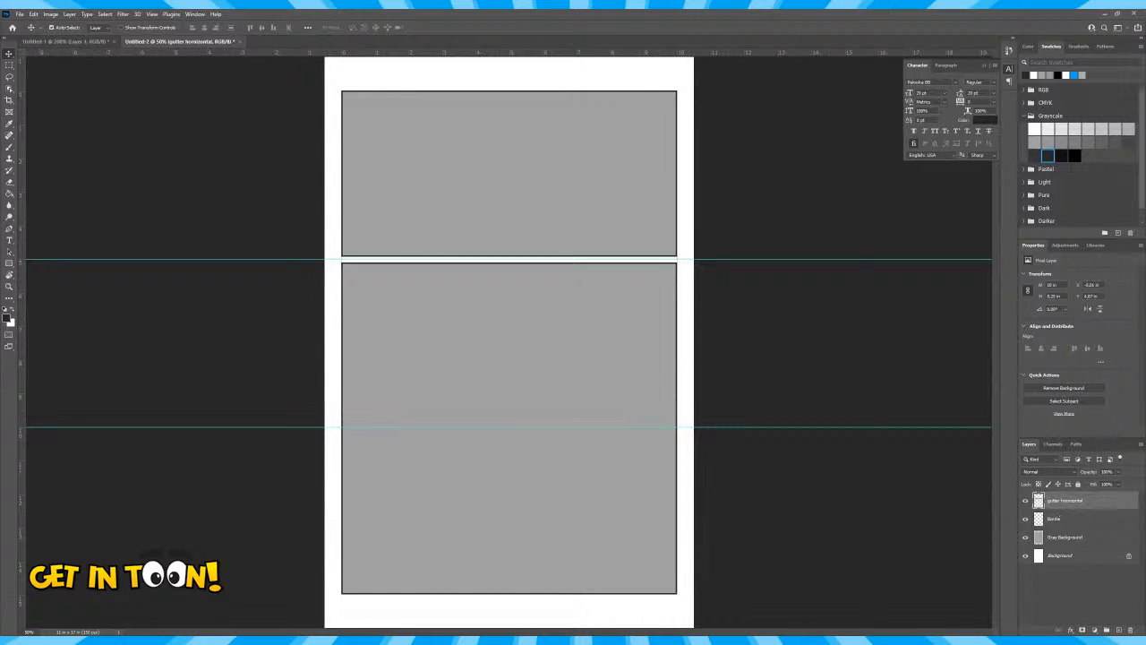
click(1116, 632)
double_click(1057, 501)
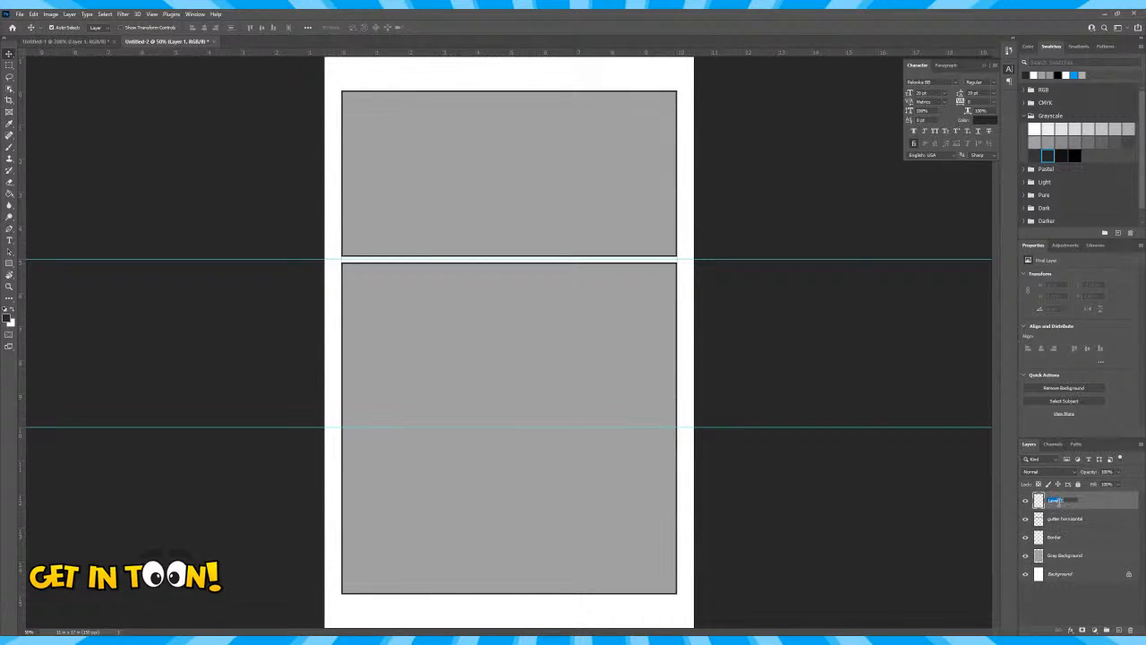
text(gutter vertical)
key(Return)
Make a fixed-size rectangular selection, 0.25 in wide and 15.25 in high, down the middle of the page
click(9, 65)
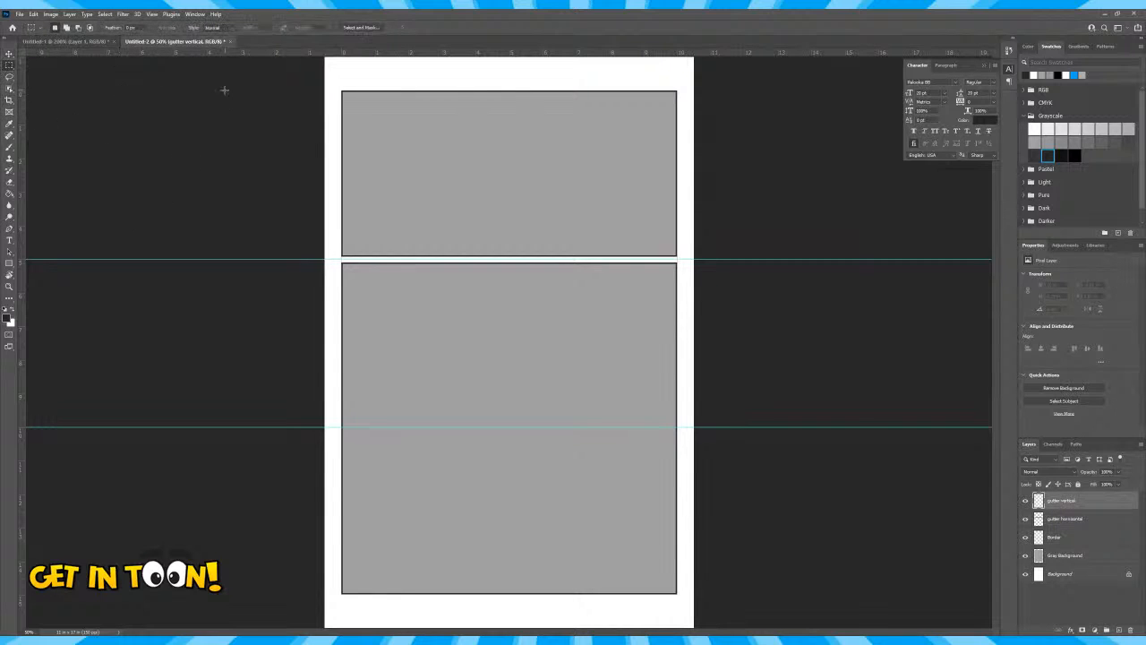
click(213, 29)
click(219, 52)
double_click(260, 27)
text(1)
key(Tab)
click(501, 87)
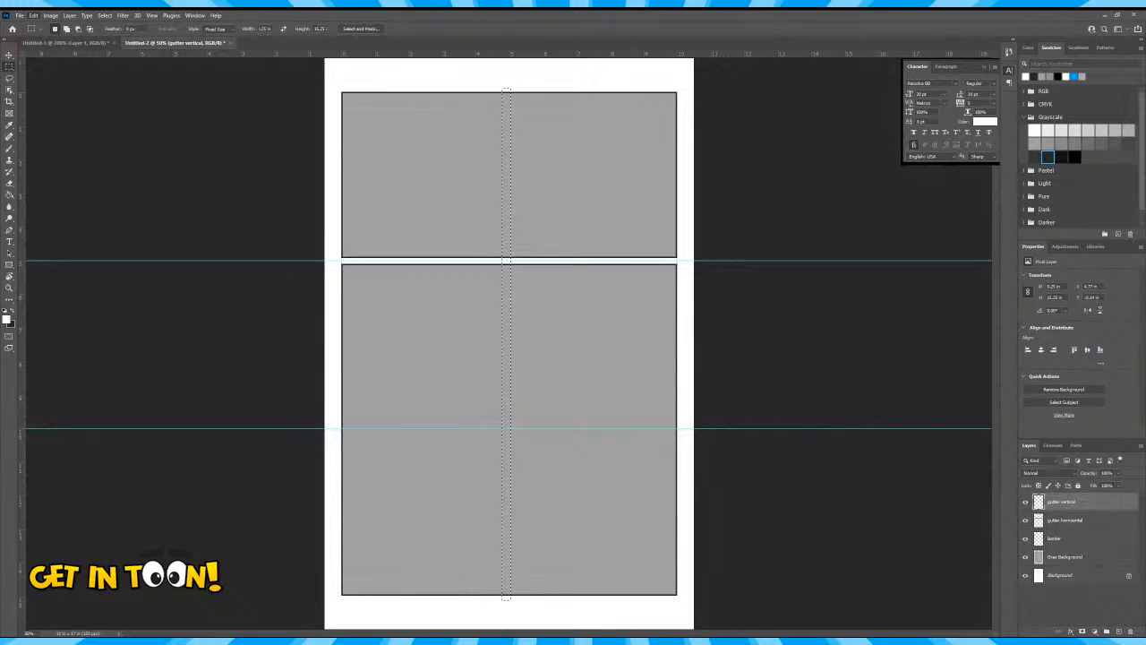
Fill the vertical strip selection with white on the gutter vertical layer
click(33, 15)
click(54, 154)
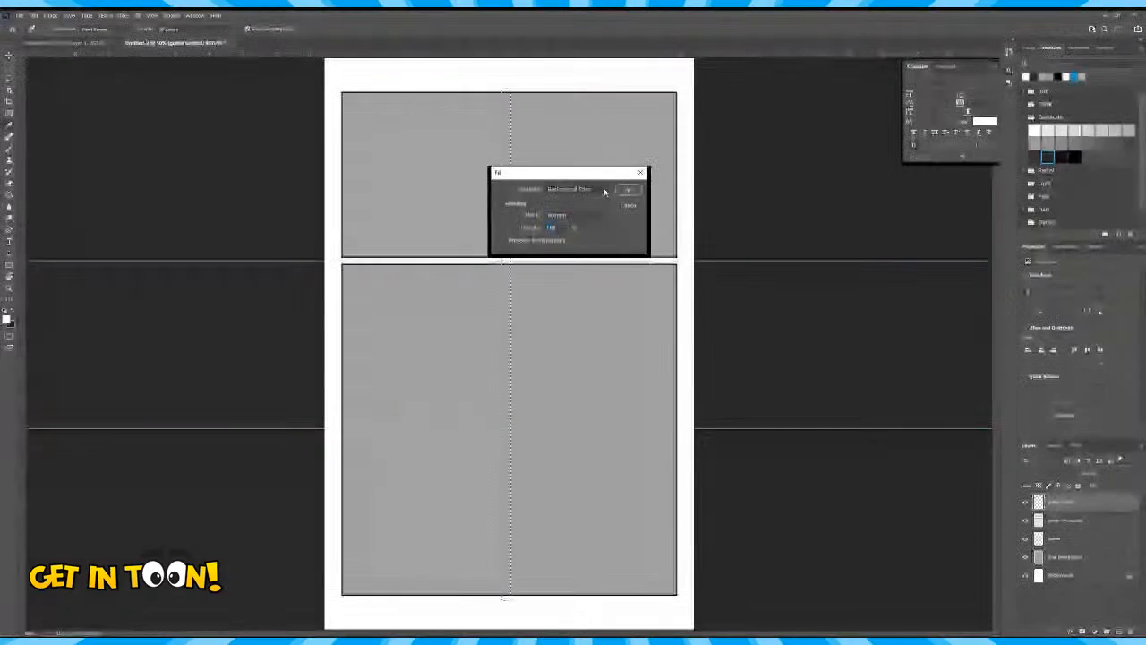
click(629, 189)
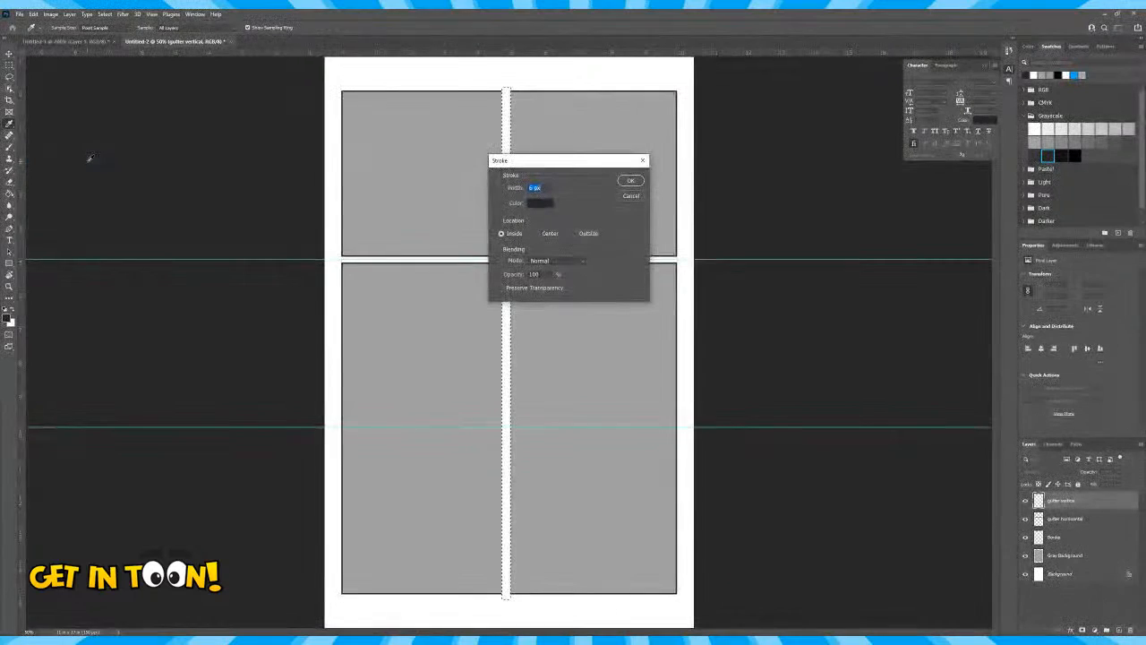
Stroke the vertical strip with a 6 px dark gray inside line and move it right to about X 5 in
click(629, 180)
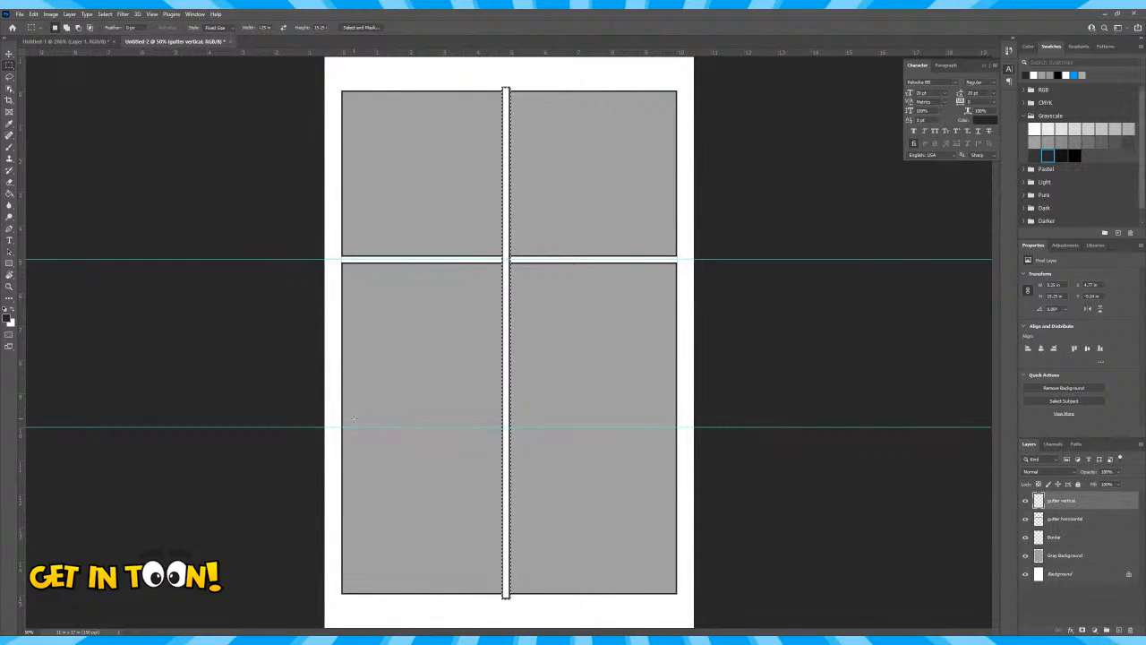
key(ctrl+d)
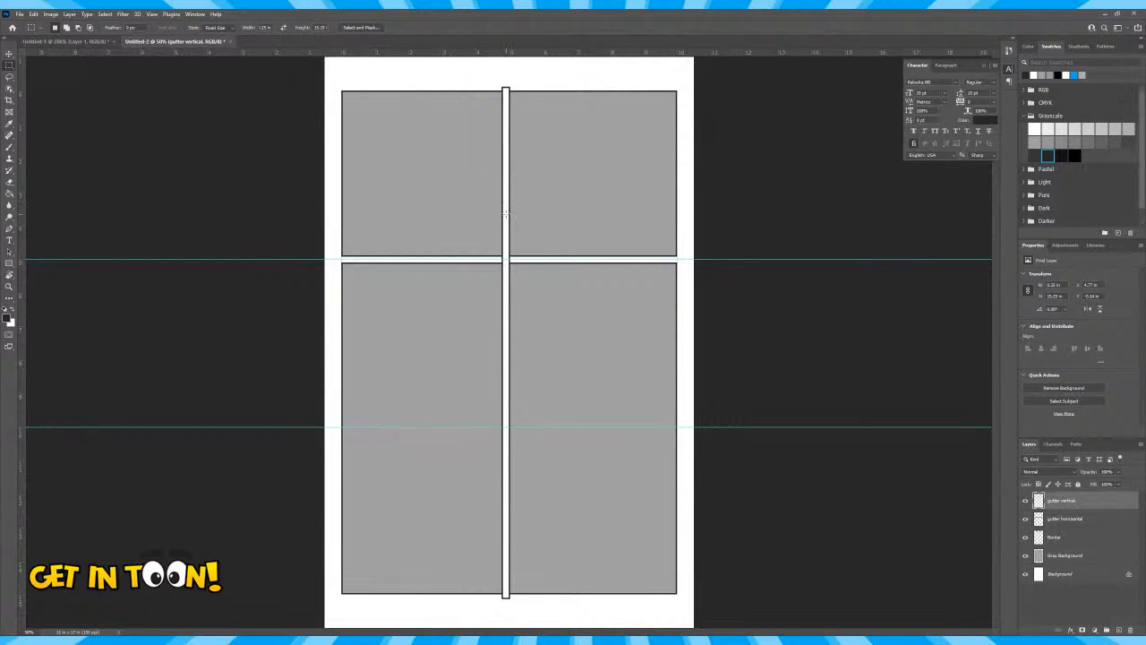
key(v)
drag(507, 212, 513, 213)
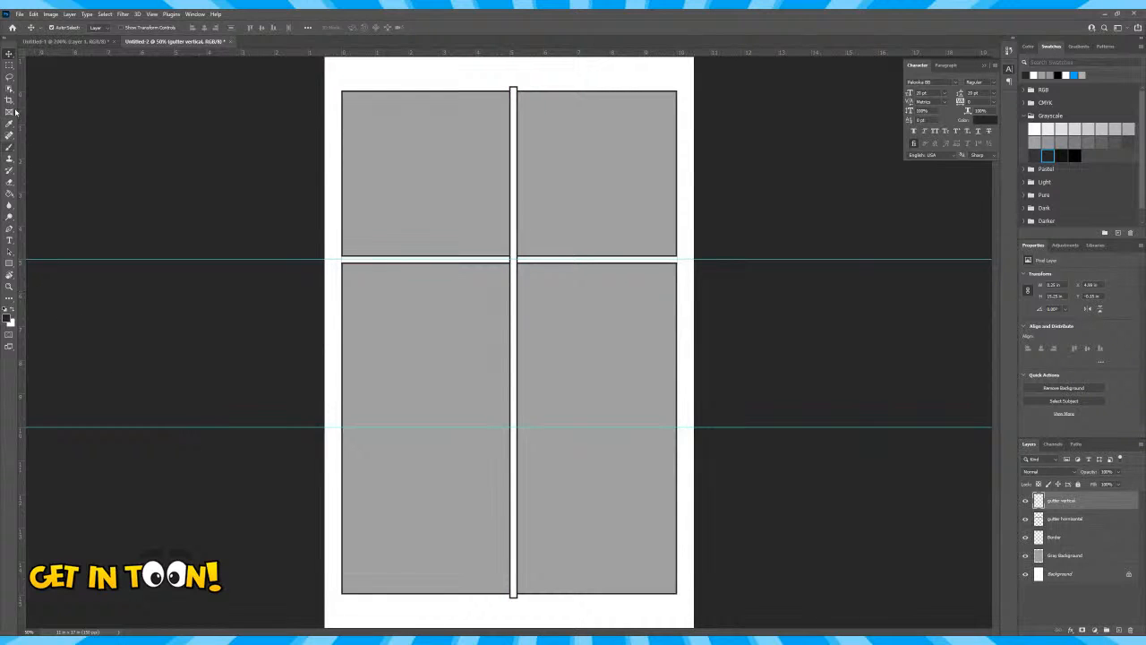
Delete the part of the vertical gutter that overhangs the border's bottom edge, using a Normal-style rectangular marquee, and clear the selection
click(10, 287)
drag(522, 591, 567, 171)
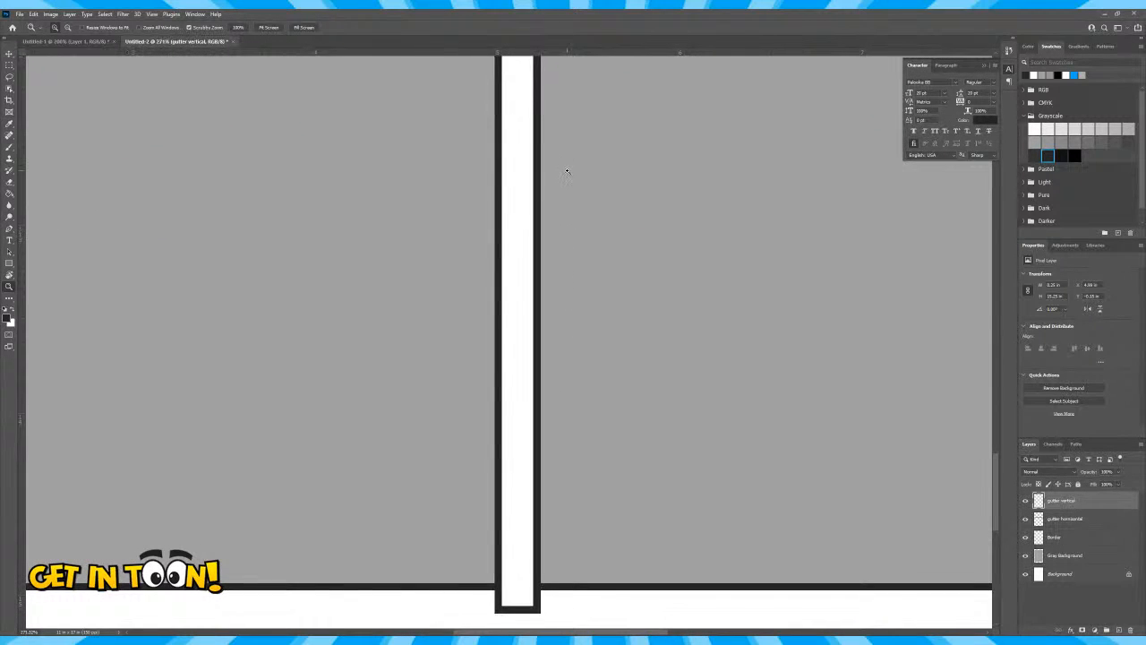
key(m)
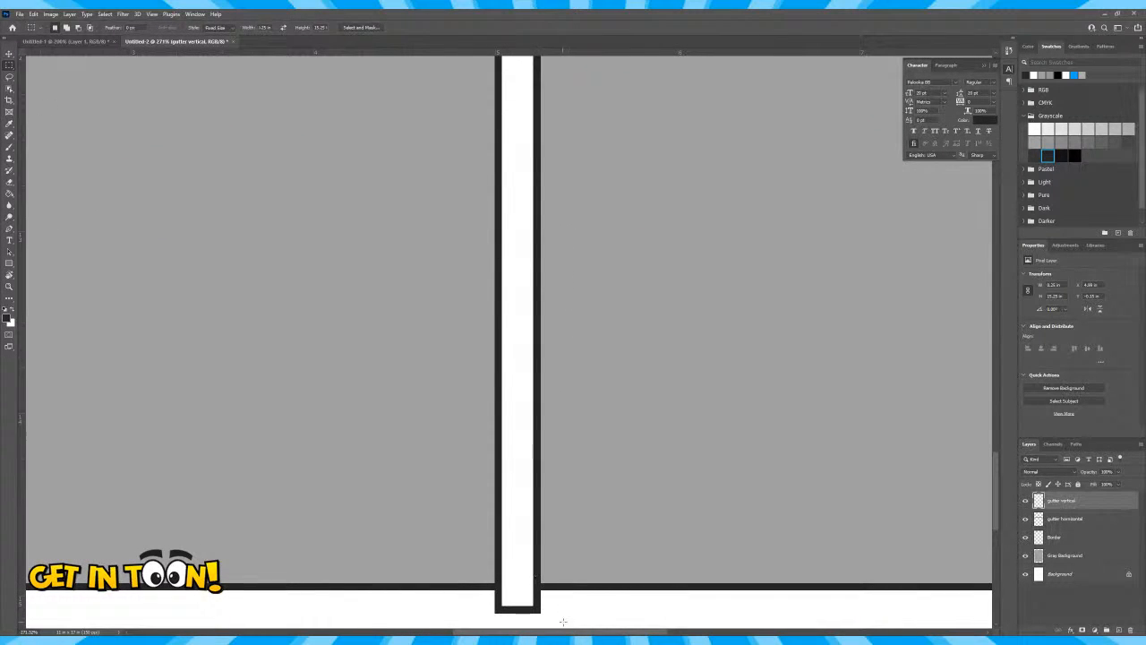
drag(483, 609, 504, 621)
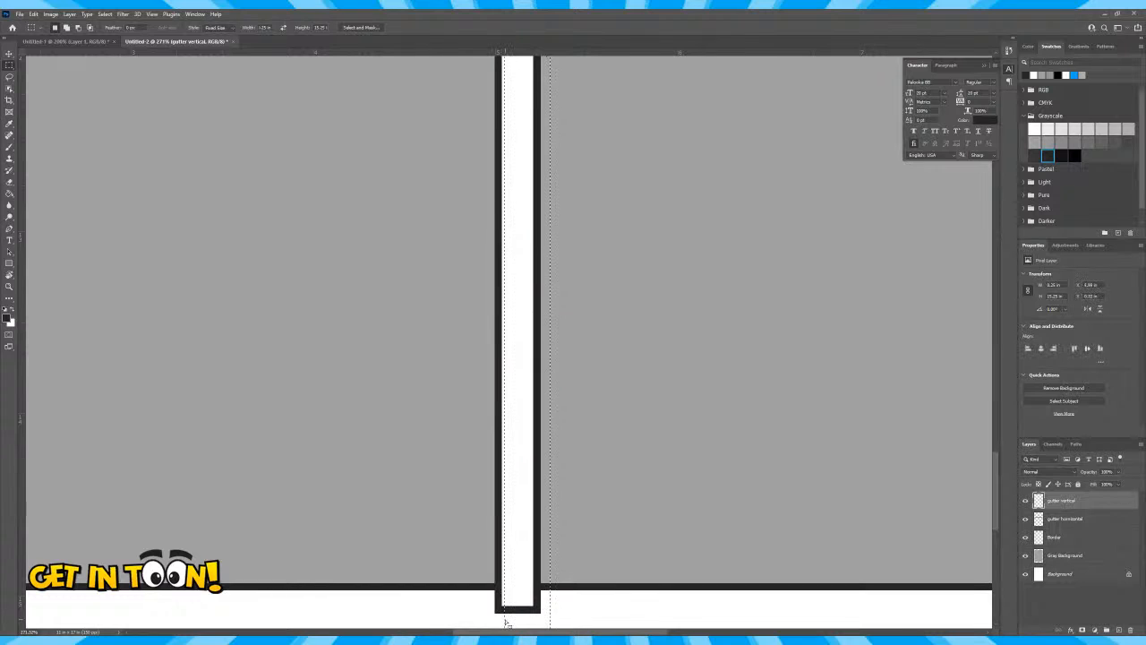
key(ctrl+d)
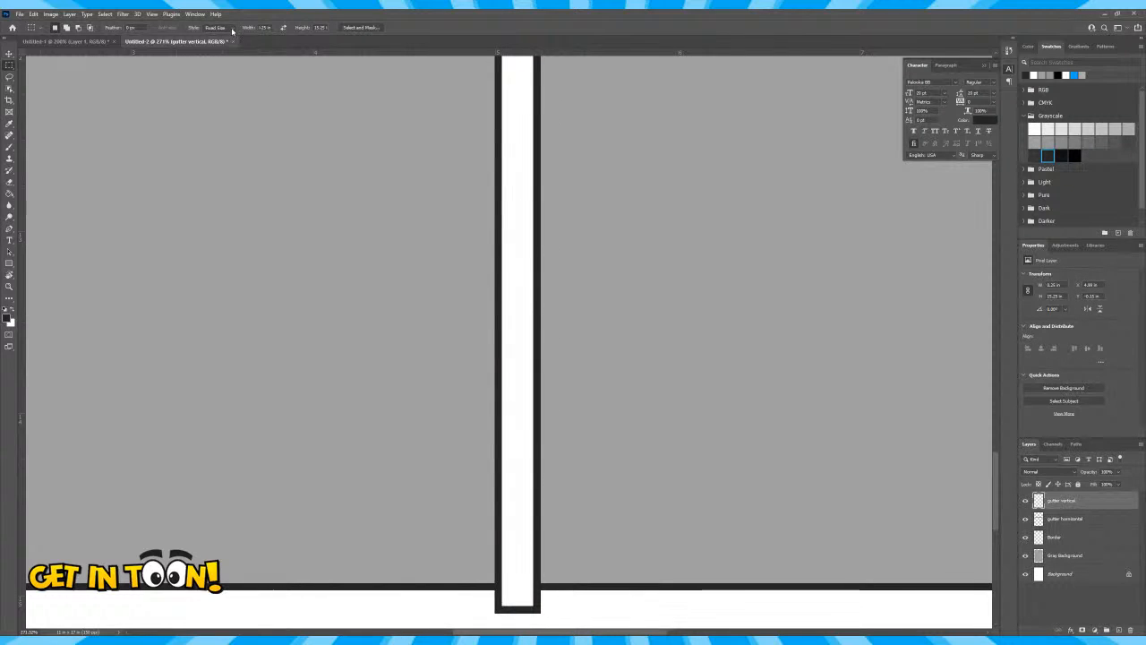
click(232, 29)
click(232, 41)
drag(558, 624, 478, 594)
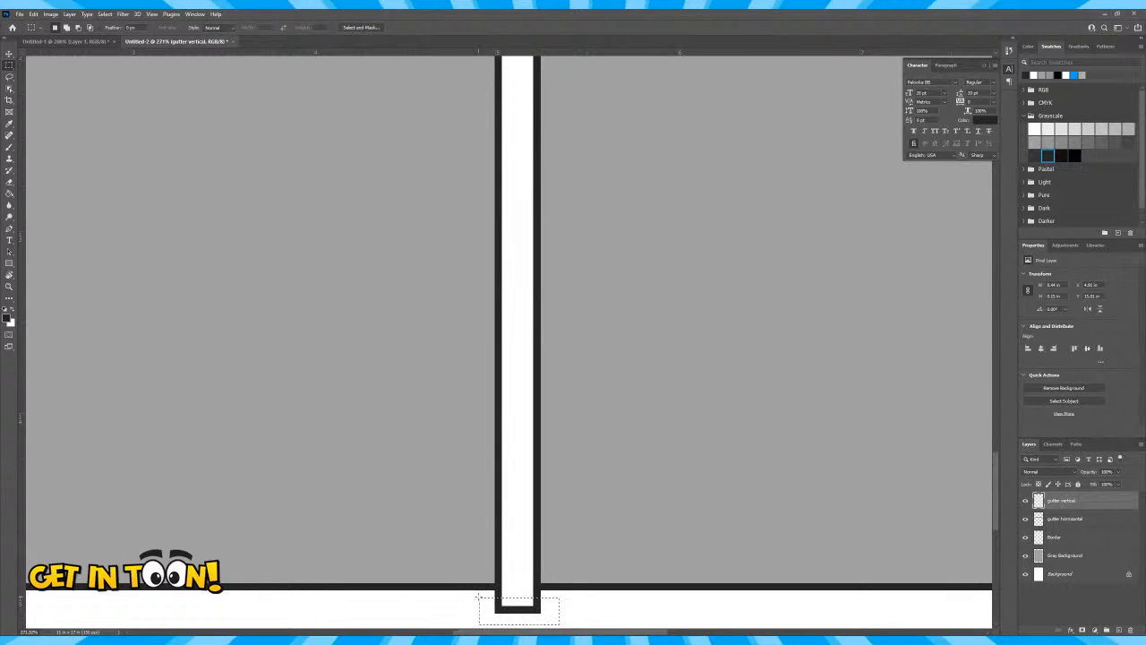
key(Up)
key(Up)
key(Up)
key(Up)
key(Up)
key(Up)
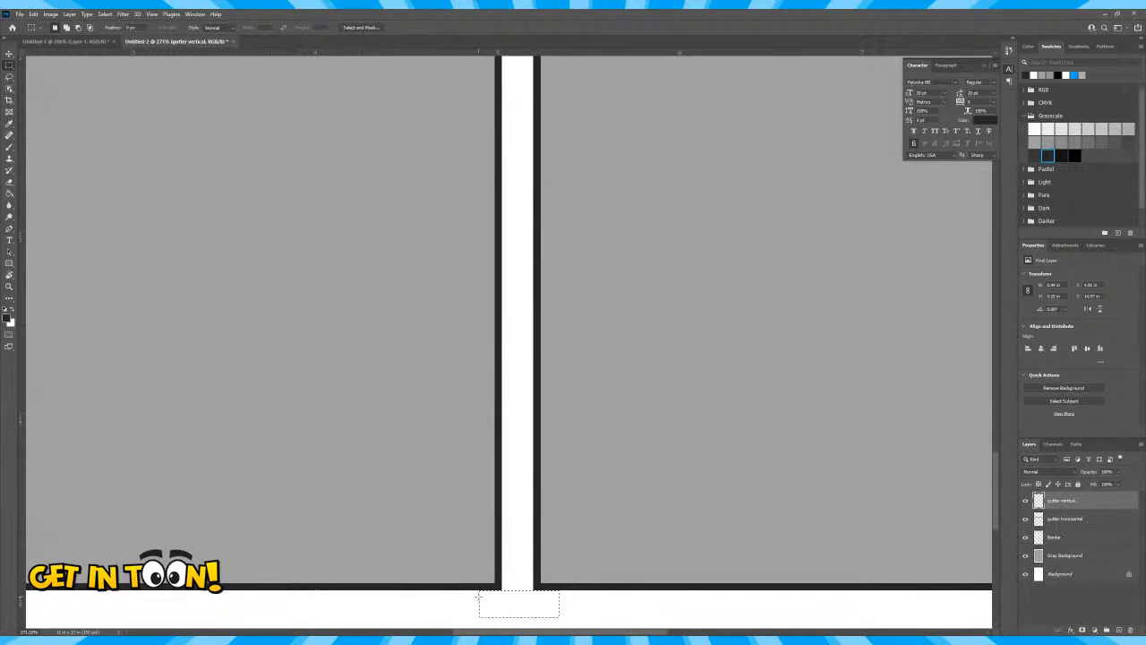
key(Delete)
key(ctrl+d)
Delete the part of the vertical gutter that overhangs the border's top edge, using a rectangular marquee, and clear the selection
scroll(478, 595, down, 1)
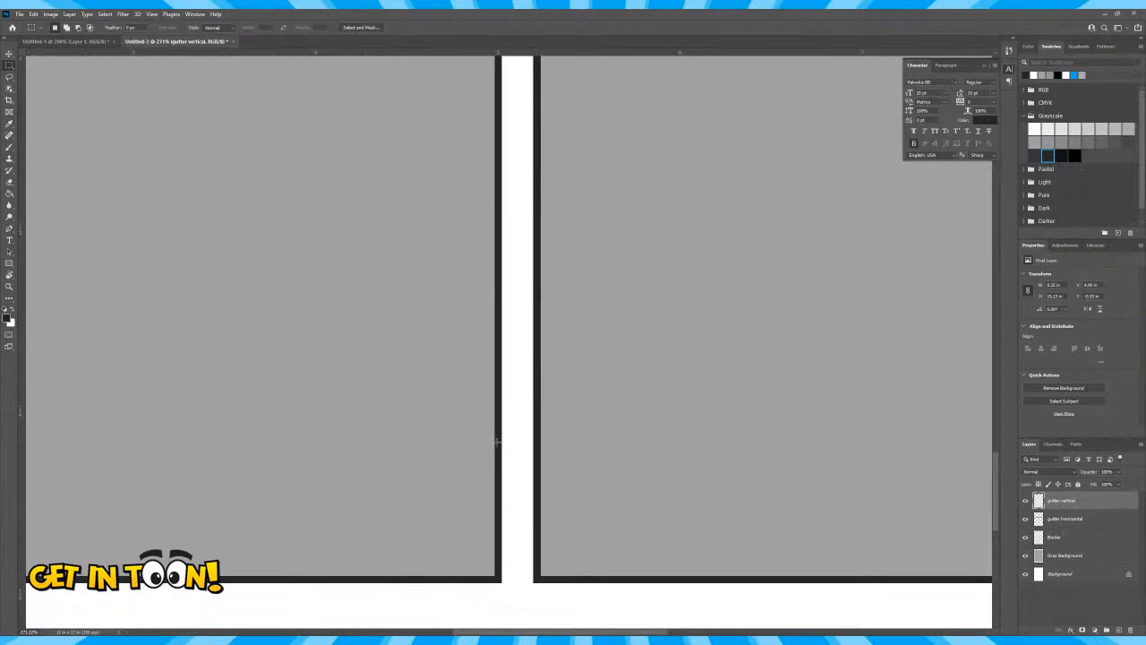
scroll(992, 497, right, 1)
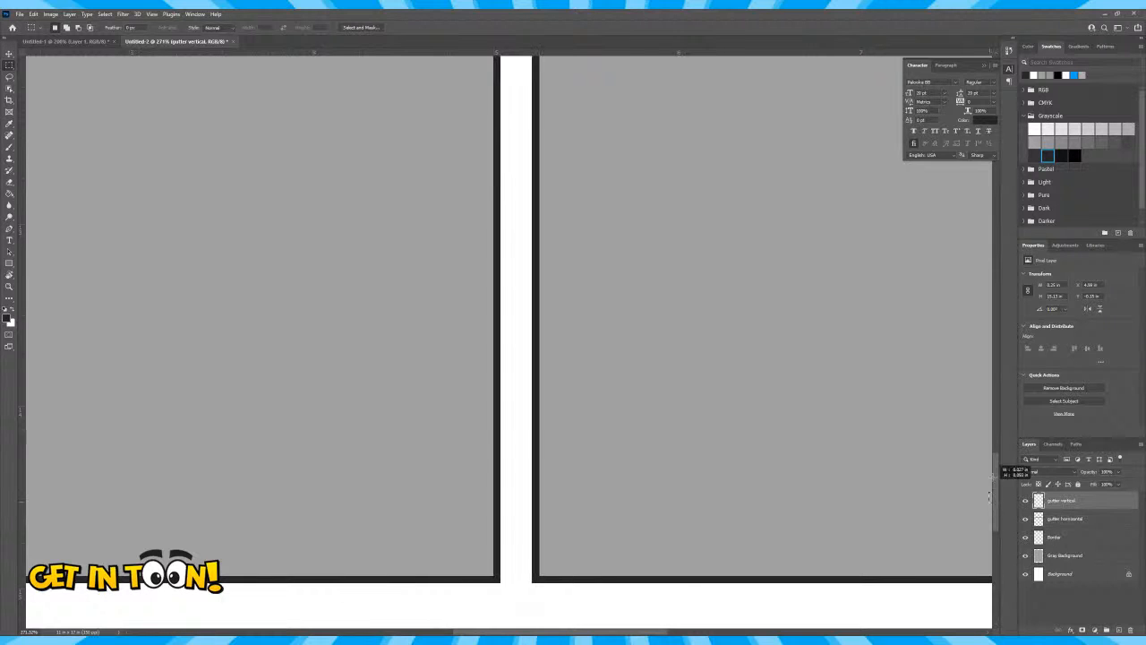
drag(997, 463, 982, 135)
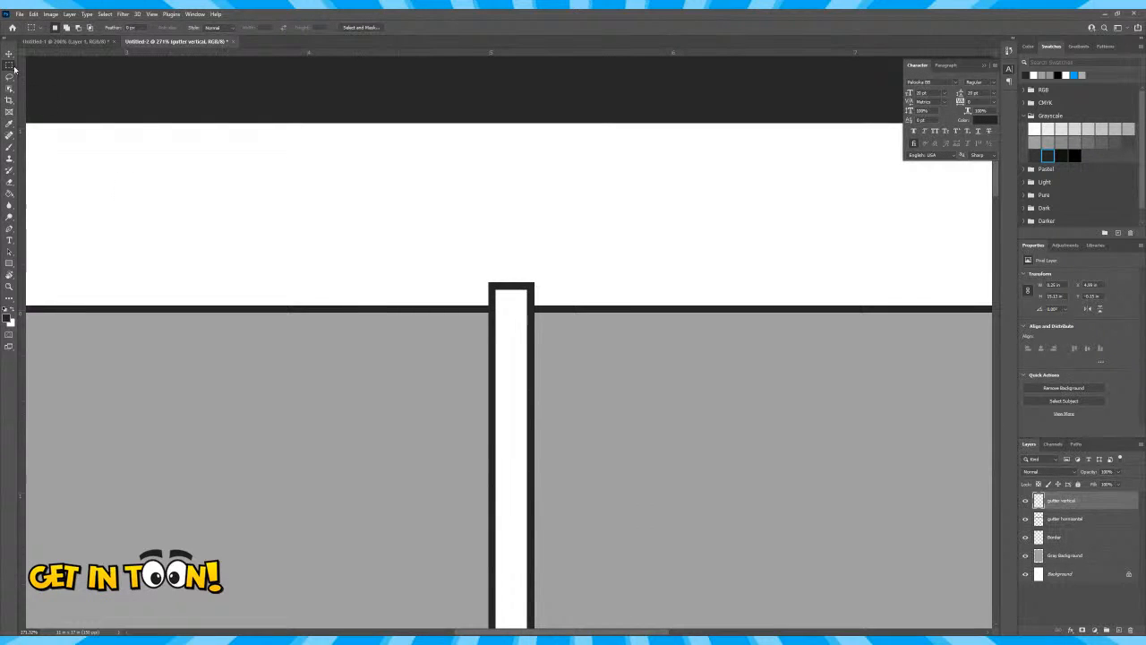
drag(468, 266, 548, 305)
key(Delete)
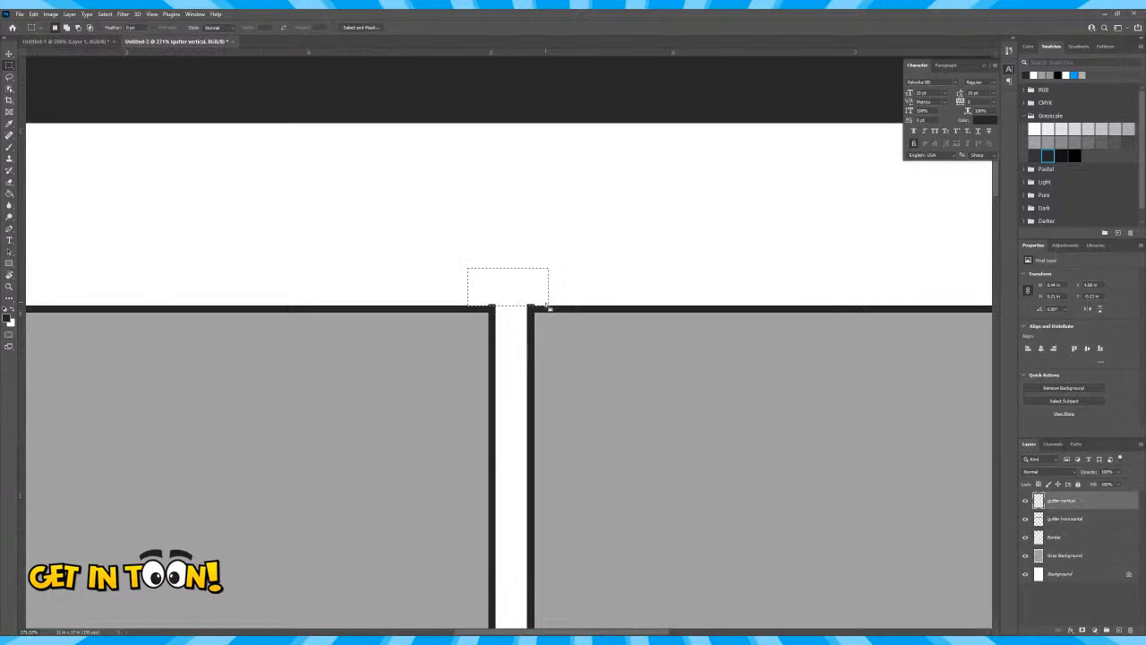
key(ctrl+d)
drag(575, 77, 576, 77)
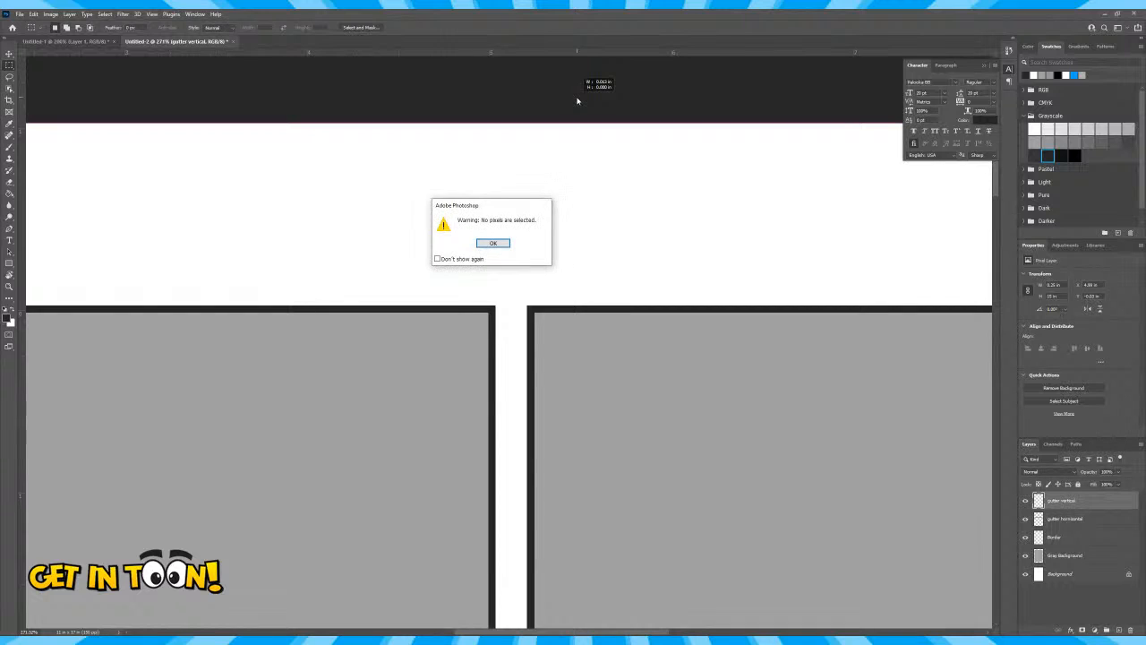
click(493, 243)
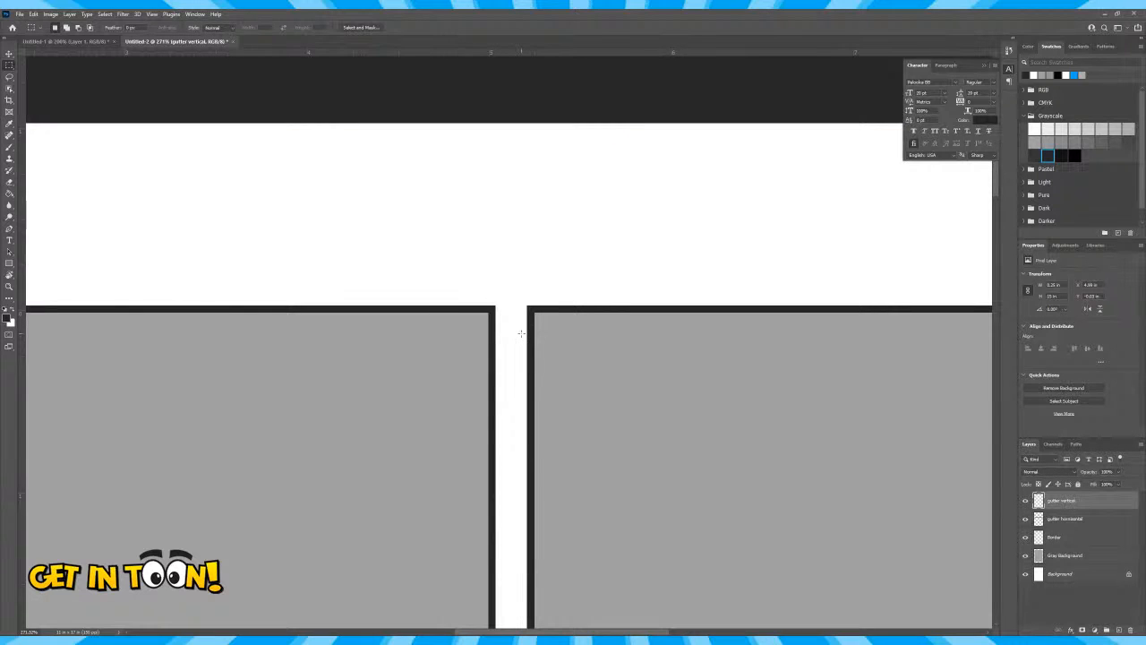
Group the vertical and horizontal gutter layers and name the group Gutter Main
scroll(521, 333, down, 3)
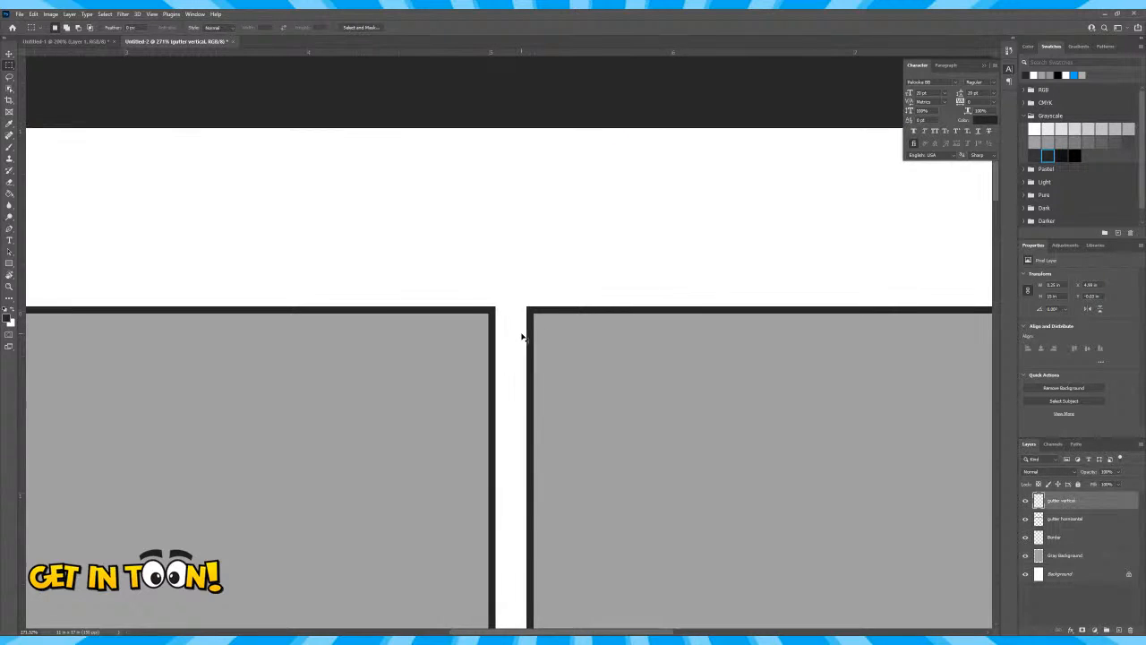
scroll(526, 338, down, 1)
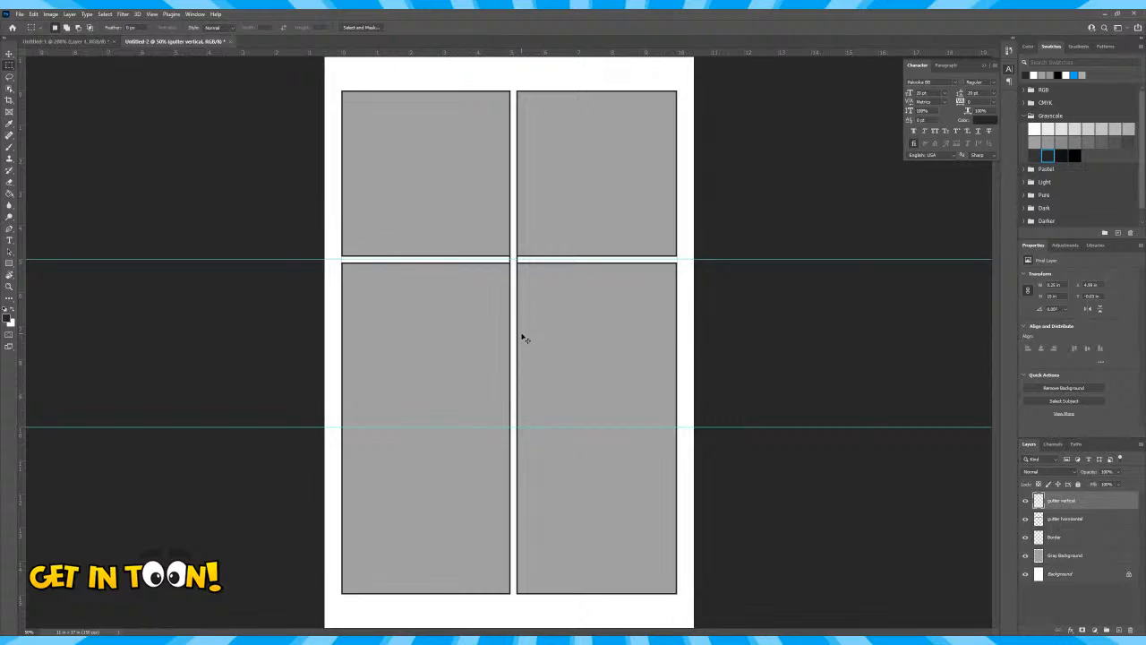
scroll(526, 338, down, 1)
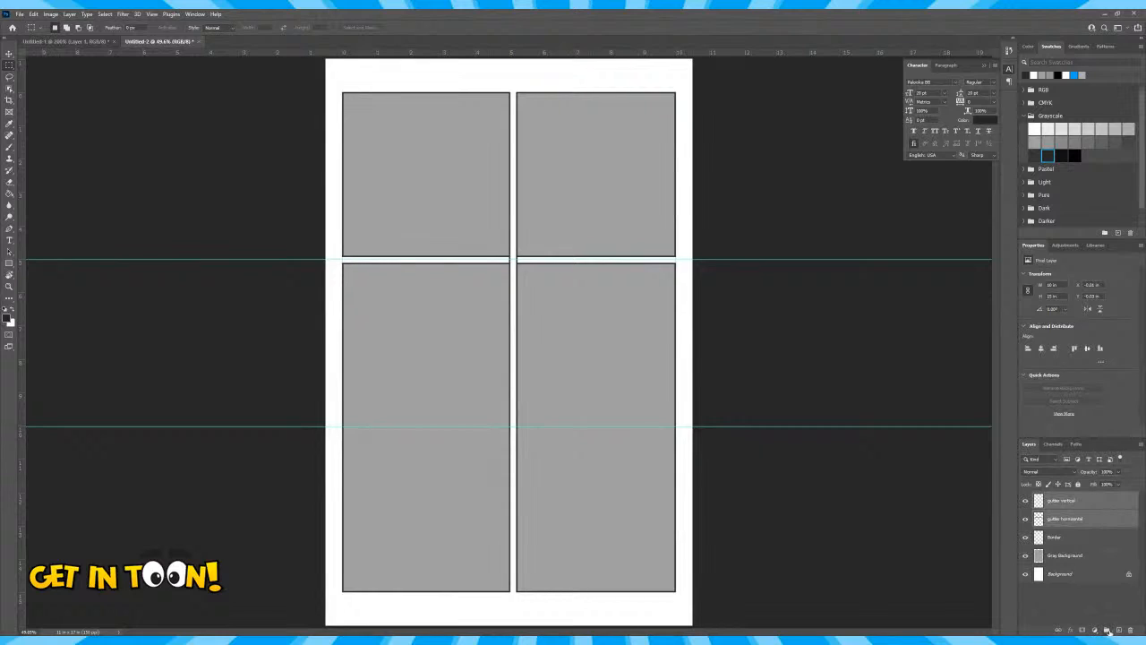
click(1107, 630)
double_click(1060, 497)
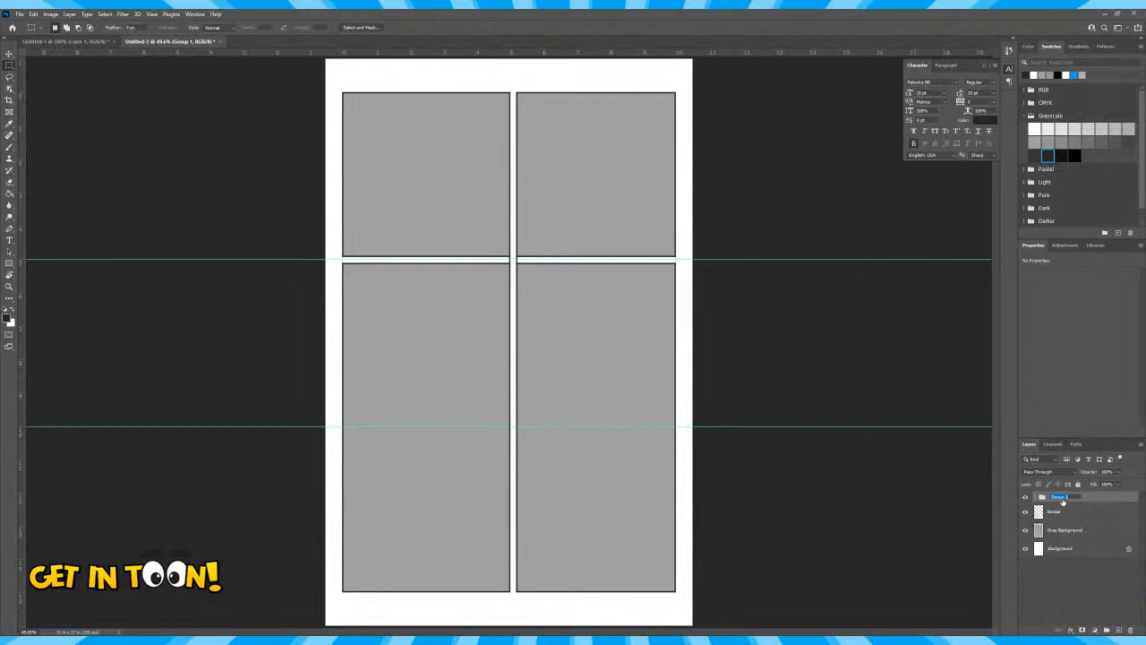
text(Gutter Main)
key(Return)
Duplicate the Gutter Main group as Gutters, hide the original group, and expand the copy's layers
drag(1063, 501, 1118, 627)
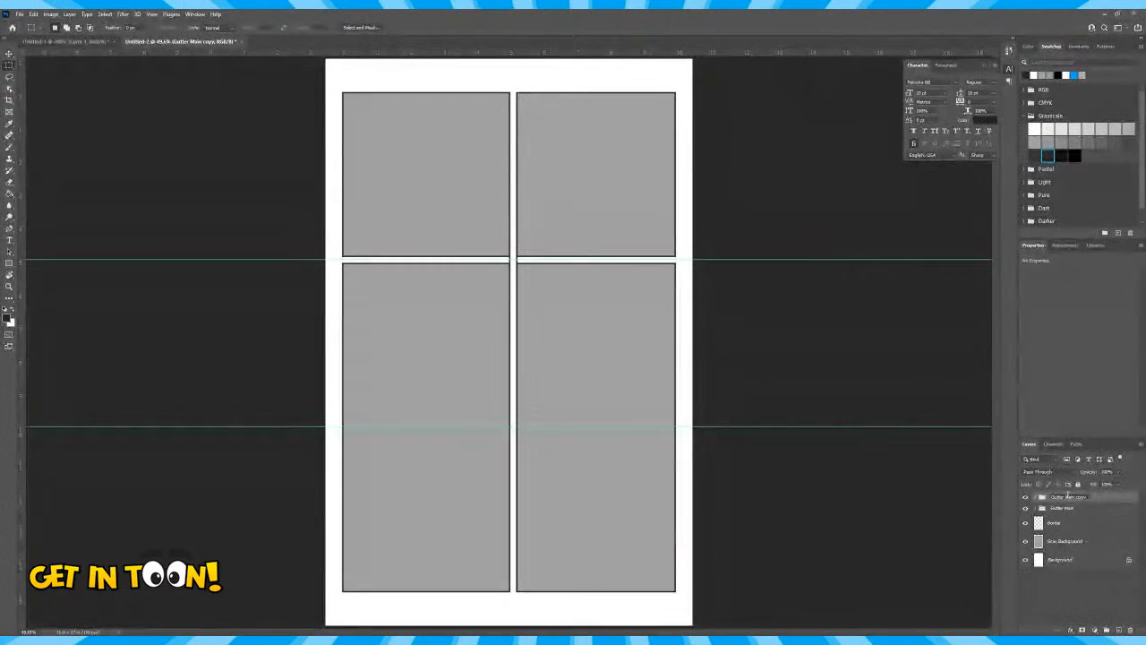
double_click(1102, 496)
text(Gutters)
key(Return)
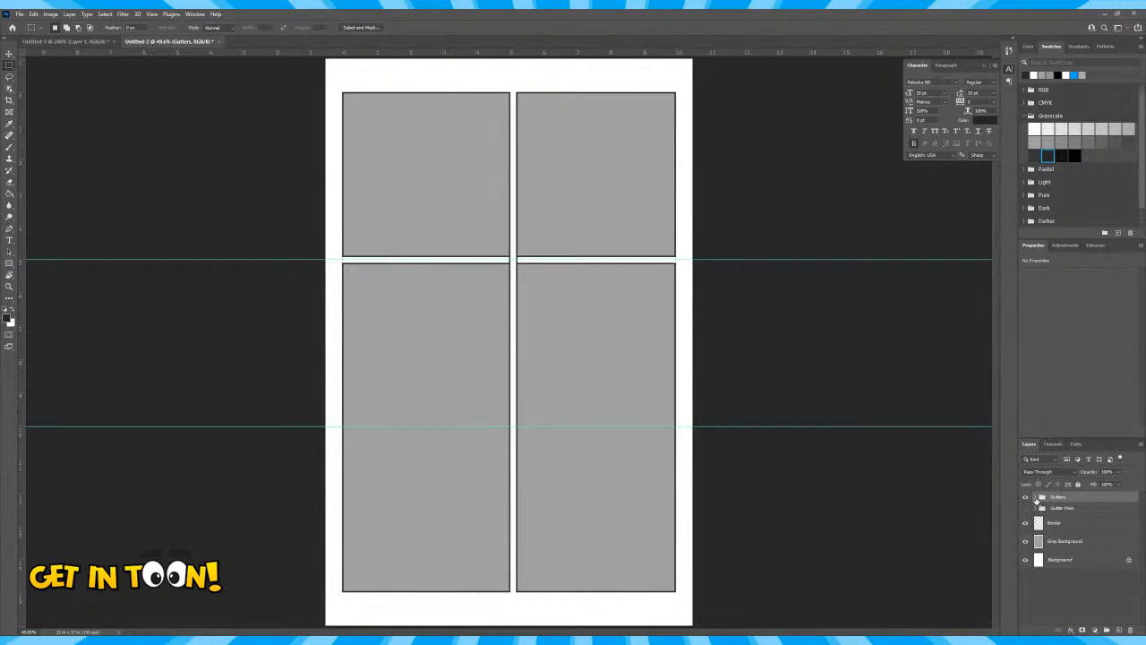
click(1035, 498)
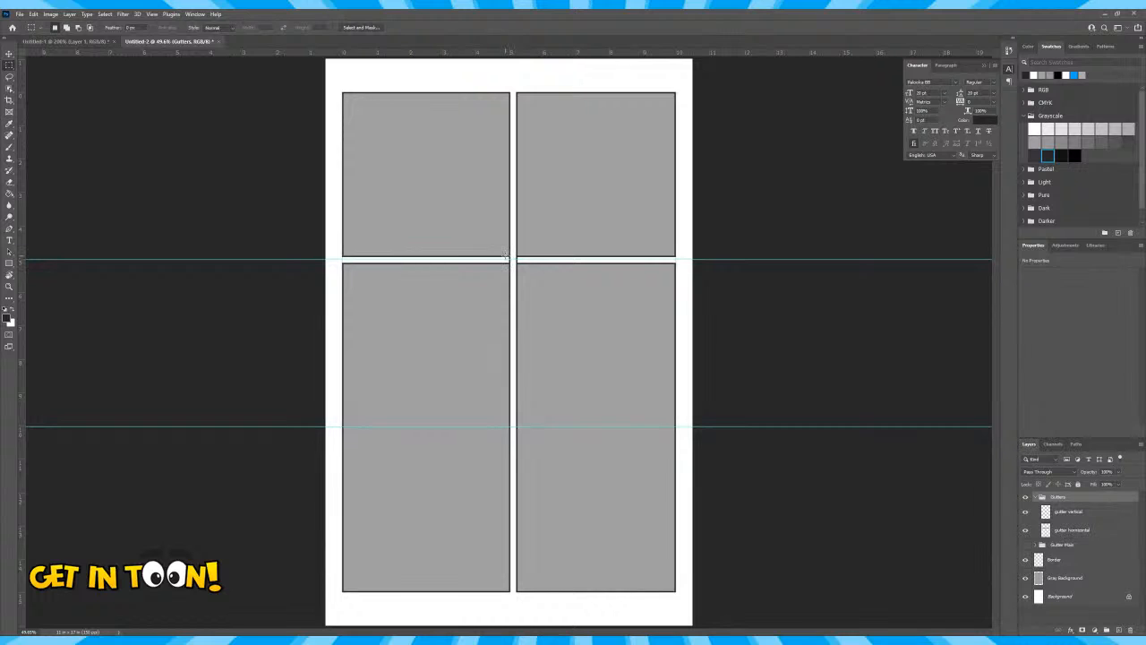
Delete the vertical gutter below the upper tier guide on the Gutters group's gutter vertical layer, and clear the selection
drag(506, 259, 557, 616)
key(Delete)
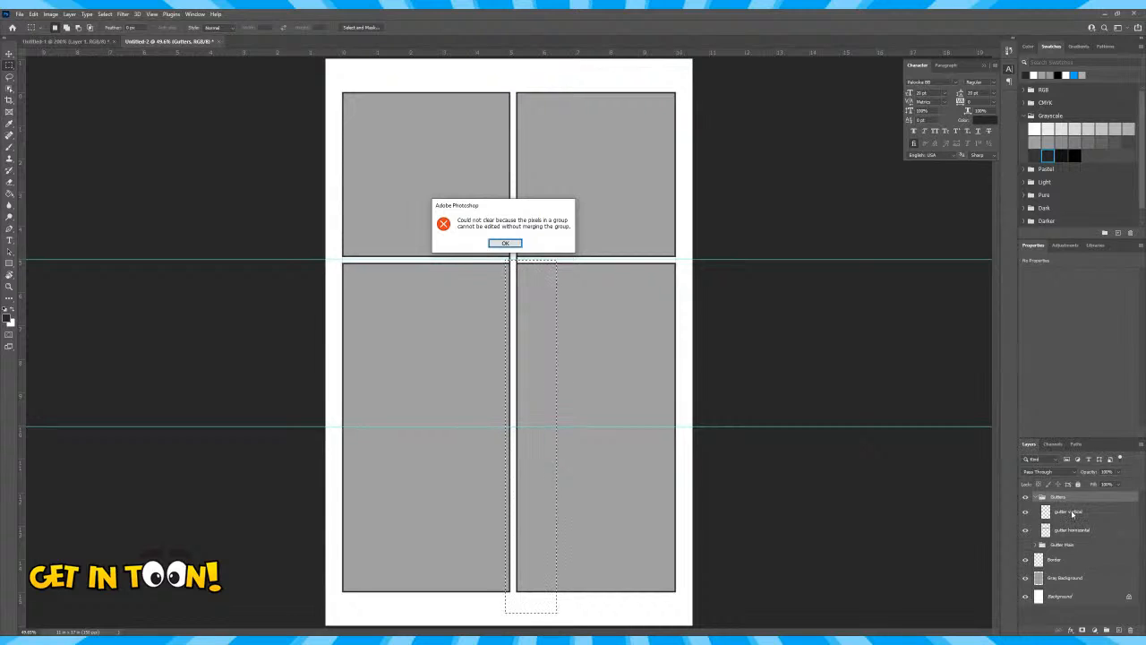
click(505, 243)
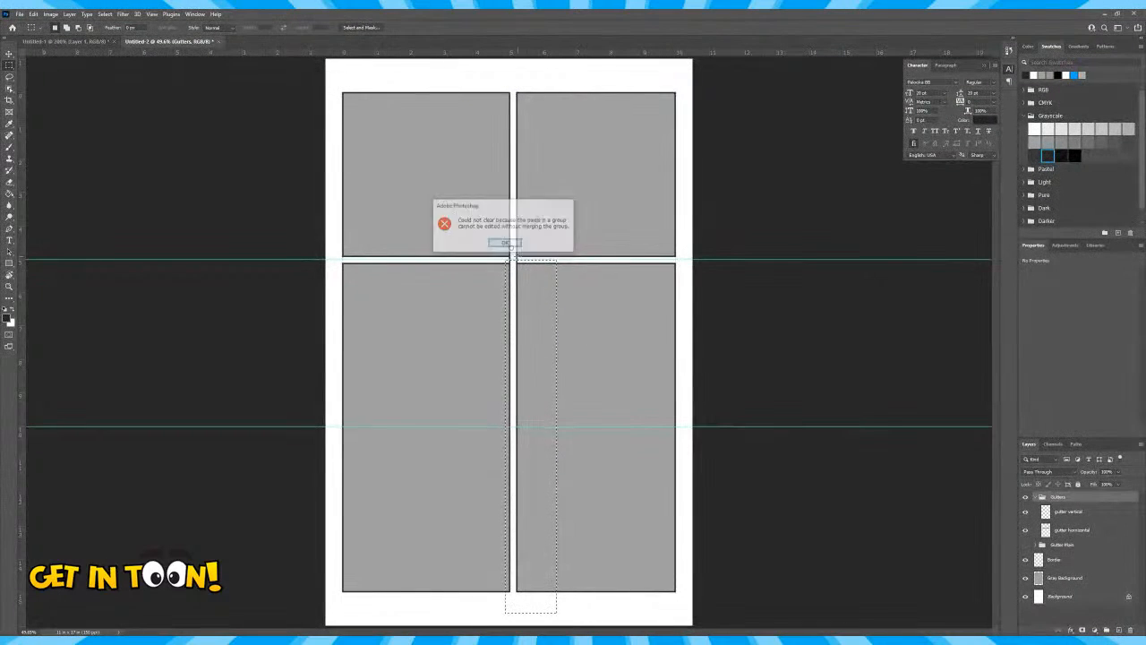
click(1070, 511)
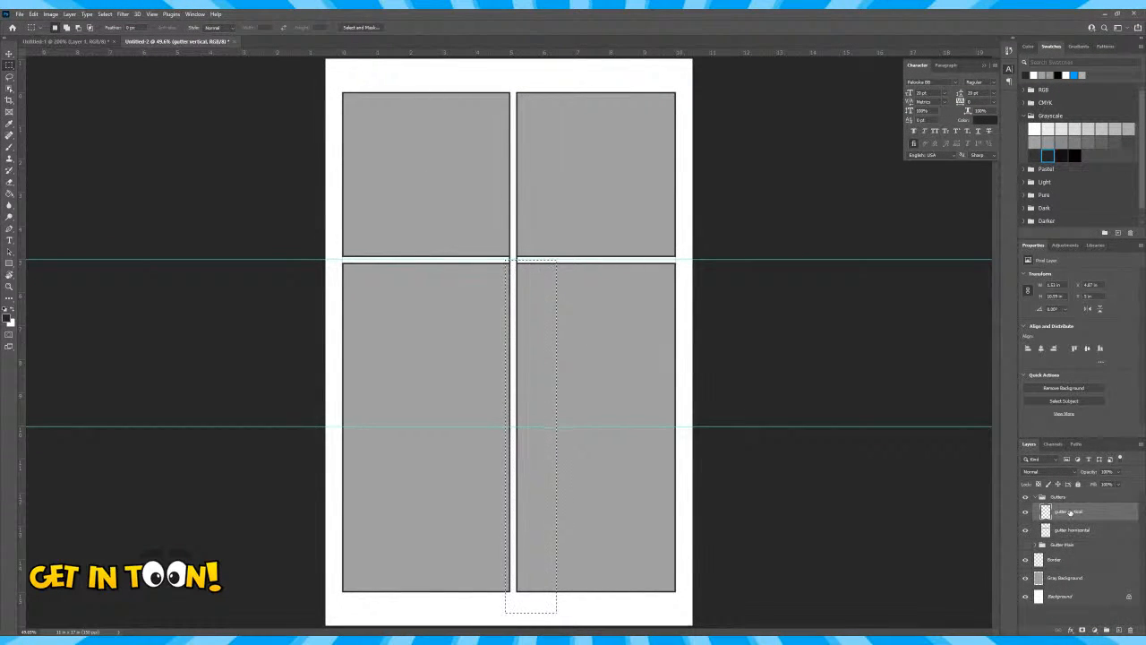
key(Delete)
key(ctrl+d)
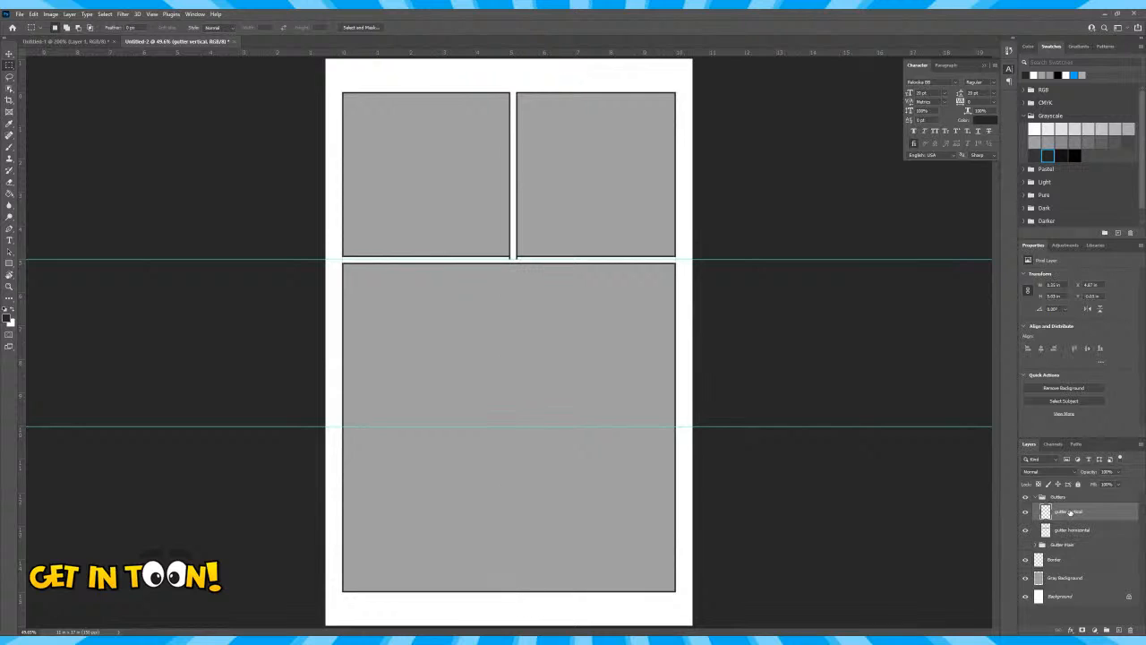
Trim the vertical gutter's leftover line ends inside the horizontal gutter with a small rectangular marquee, and clear the selection
key(ctrl+plus)
key(ctrl+plus)
key(ctrl+plus)
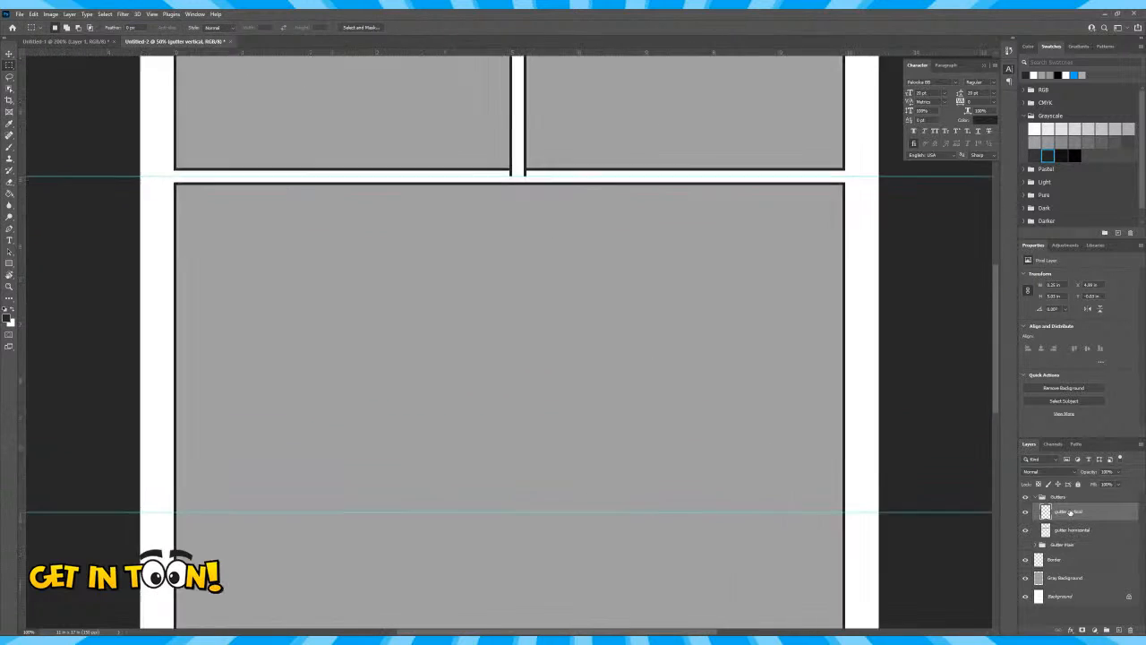
key(h)
drag(581, 429, 598, 524)
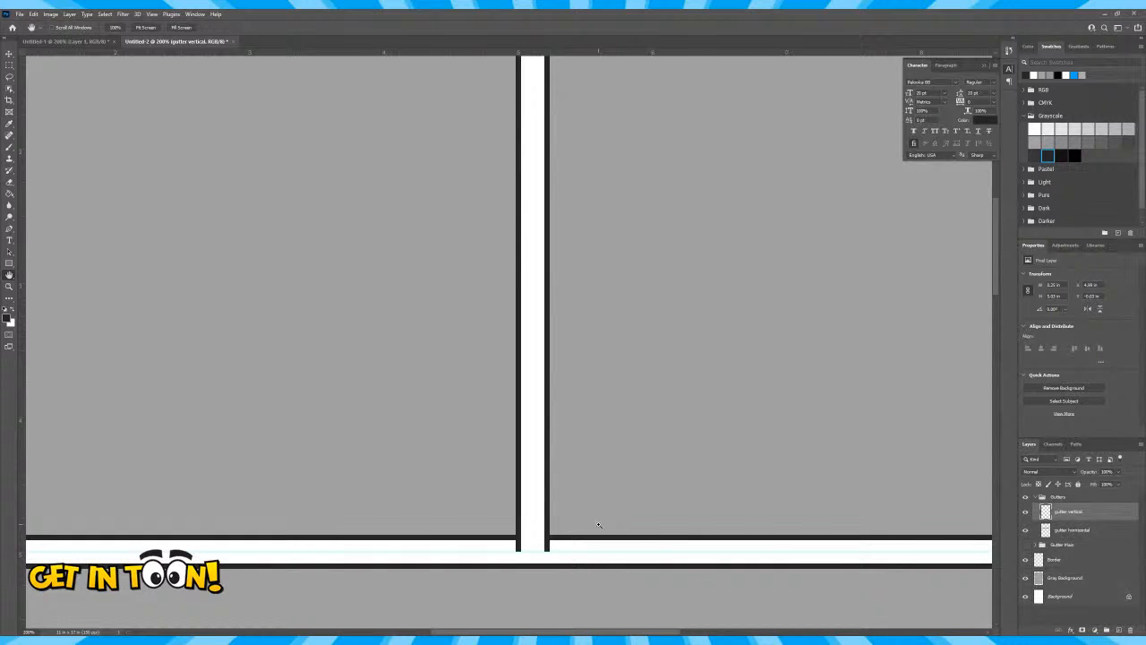
key(m)
drag(513, 540, 570, 562)
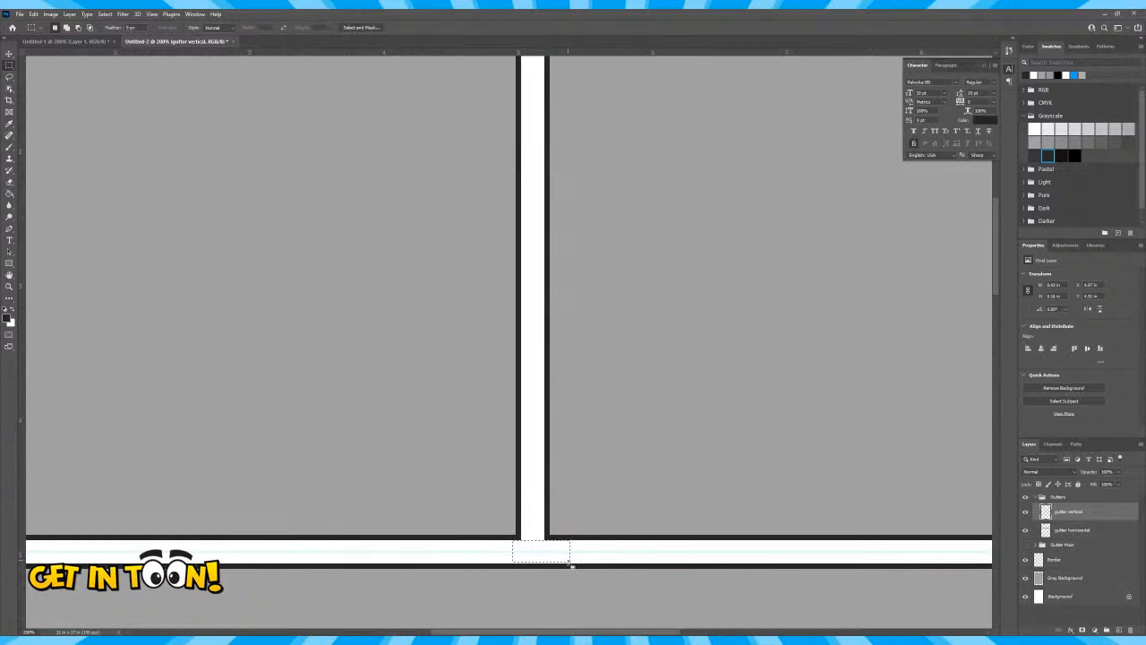
key(Delete)
key(ctrl+d)
key(ctrl+minus)
key(ctrl+minus)
key(ctrl+minus)
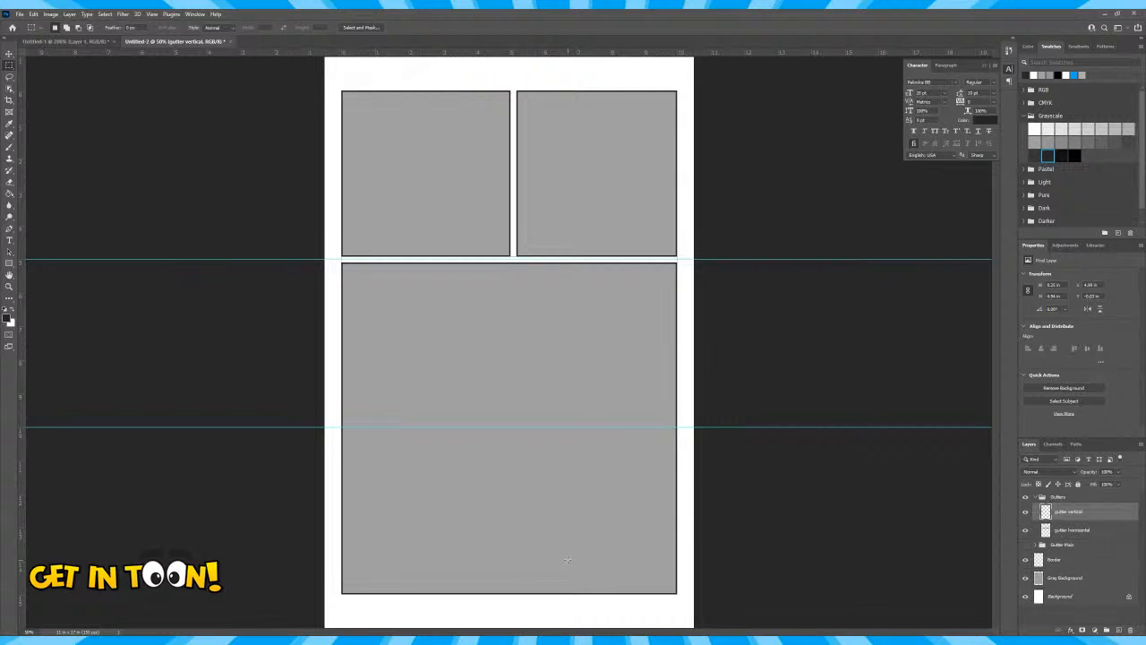
Duplicate Gutter Main's gutter vertical layer outside the hidden group and move the copy left to about X 3.3 in
click(1036, 544)
mouse_move(1076, 563)
mouse_down()
mouse_move(1117, 630)
mouse_move(1076, 541)
mouse_up()
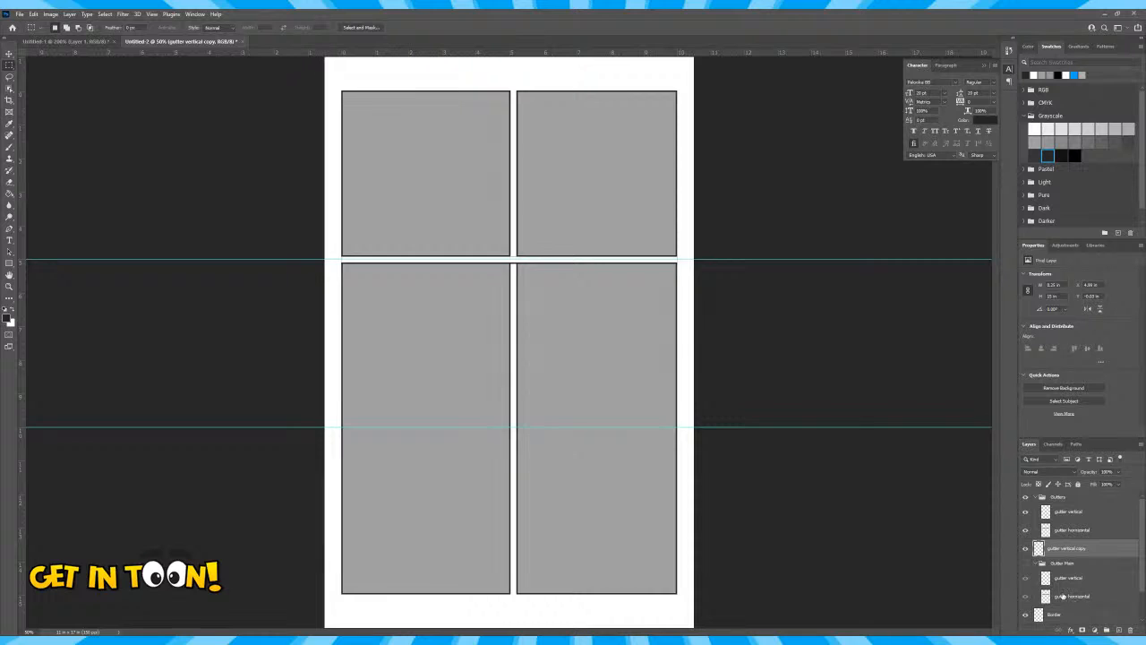
key(v)
drag(517, 532, 397, 632)
key(ctrl+z)
drag(516, 404, 463, 410)
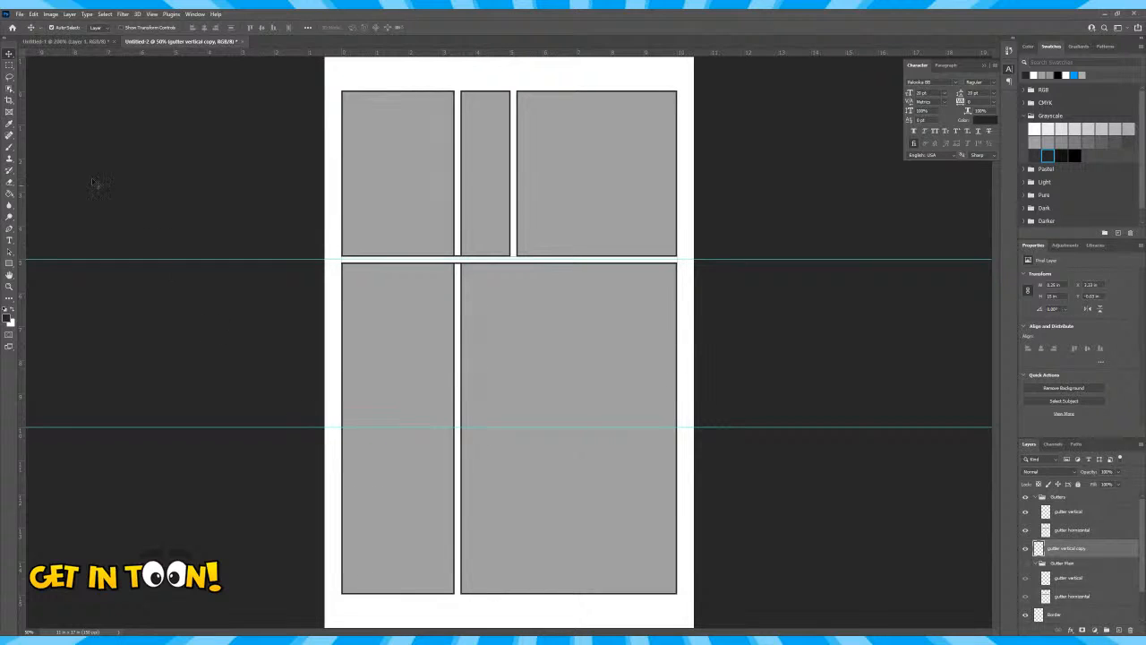
Delete the part of the copied vertical gutter that crosses the top tier, using a rectangular marquee, and clear the selection
click(9, 64)
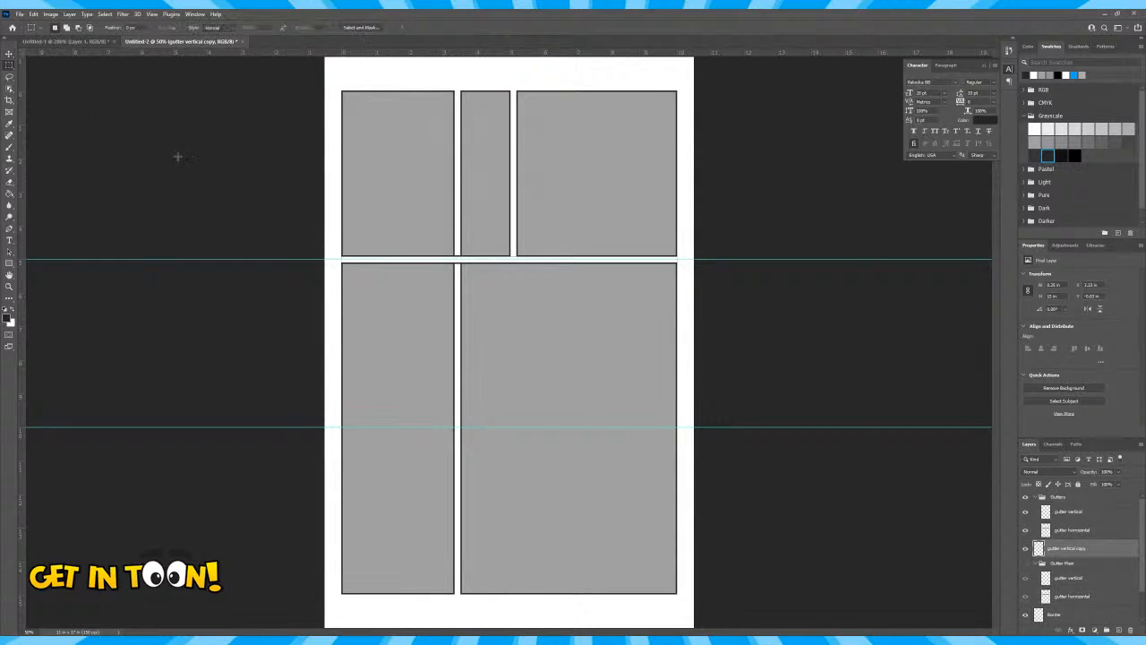
drag(452, 84, 466, 265)
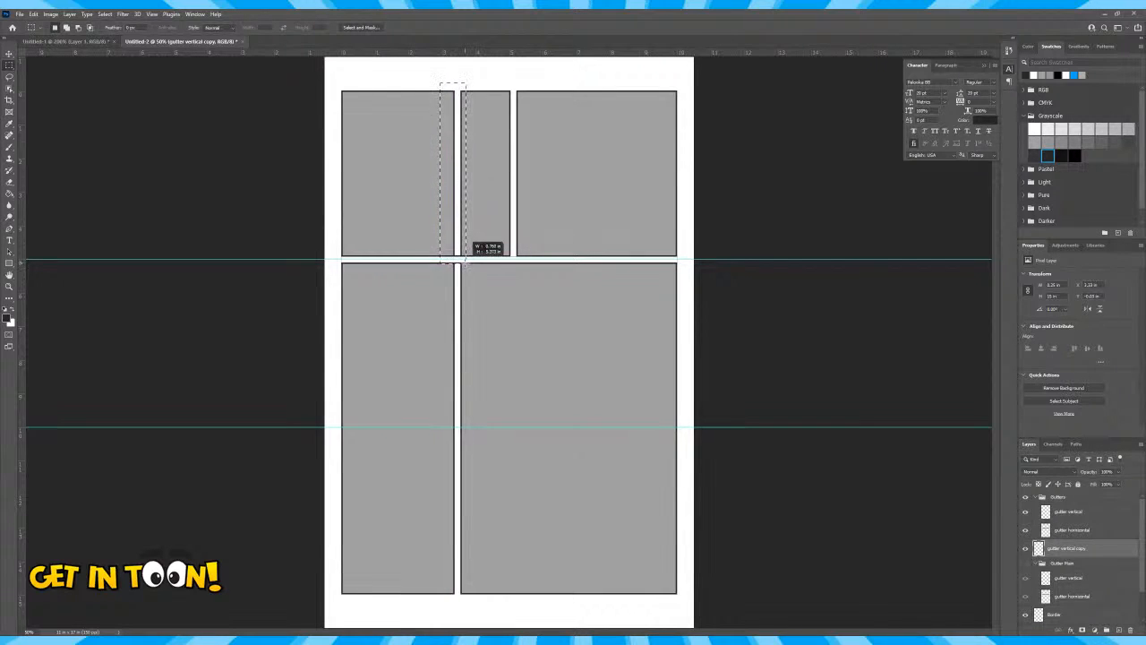
drag(466, 260, 466, 260)
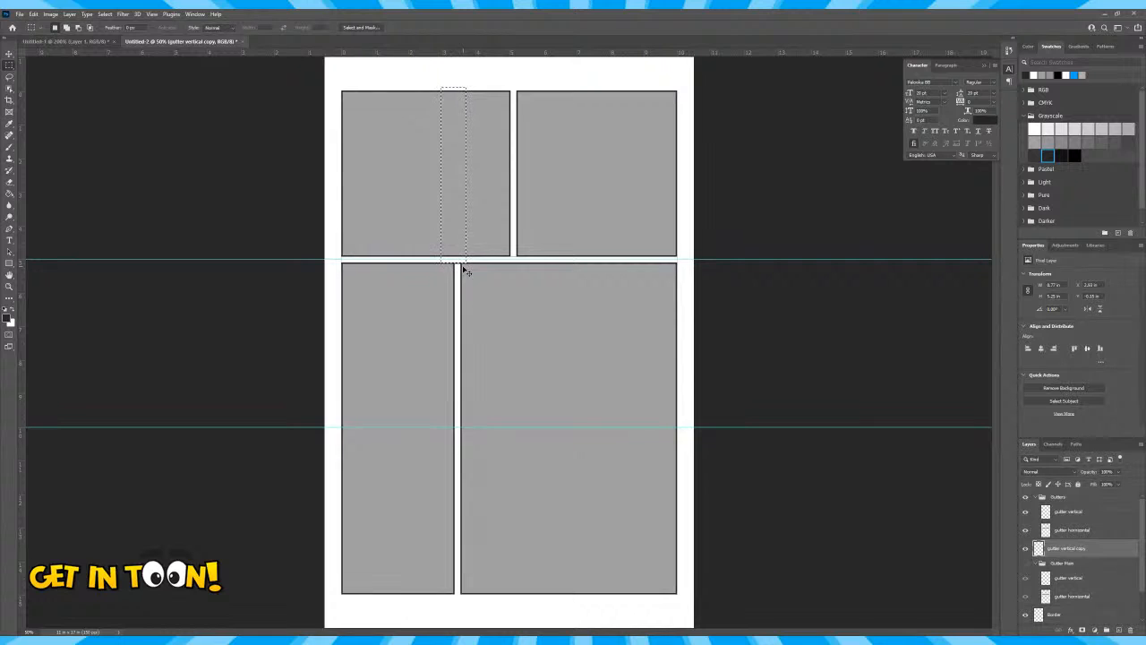
key(ctrl+d)
Duplicate the gutter horizontal layer in the Gutters group and hide the copy
scroll(465, 271, up, 5)
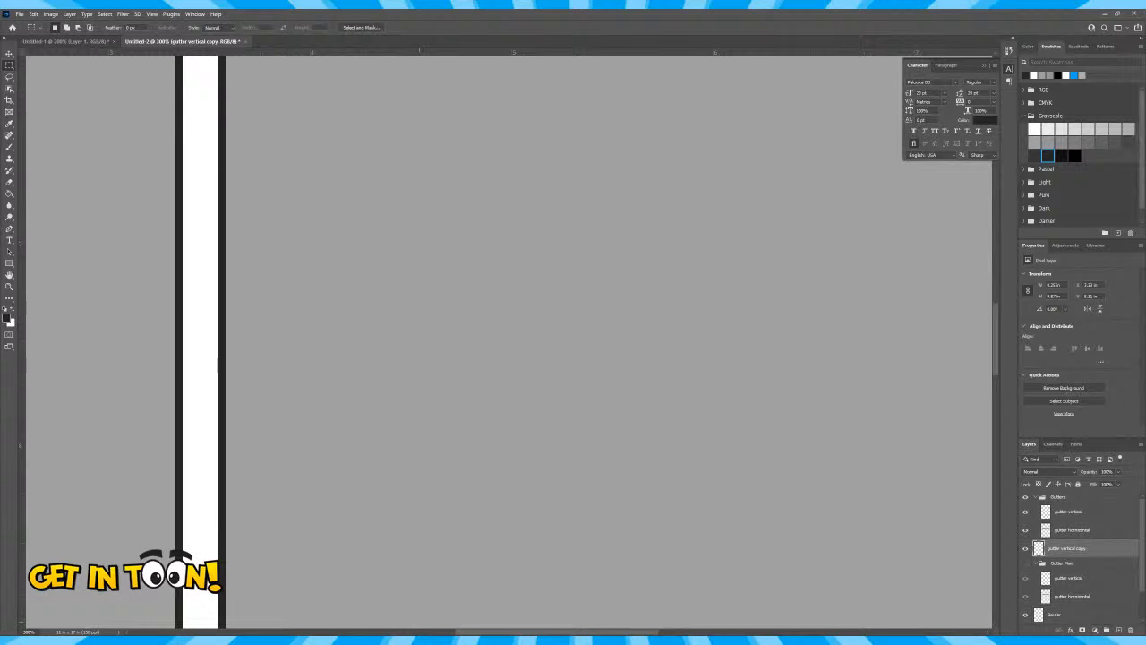
key(space)
drag(371, 367, 606, 502)
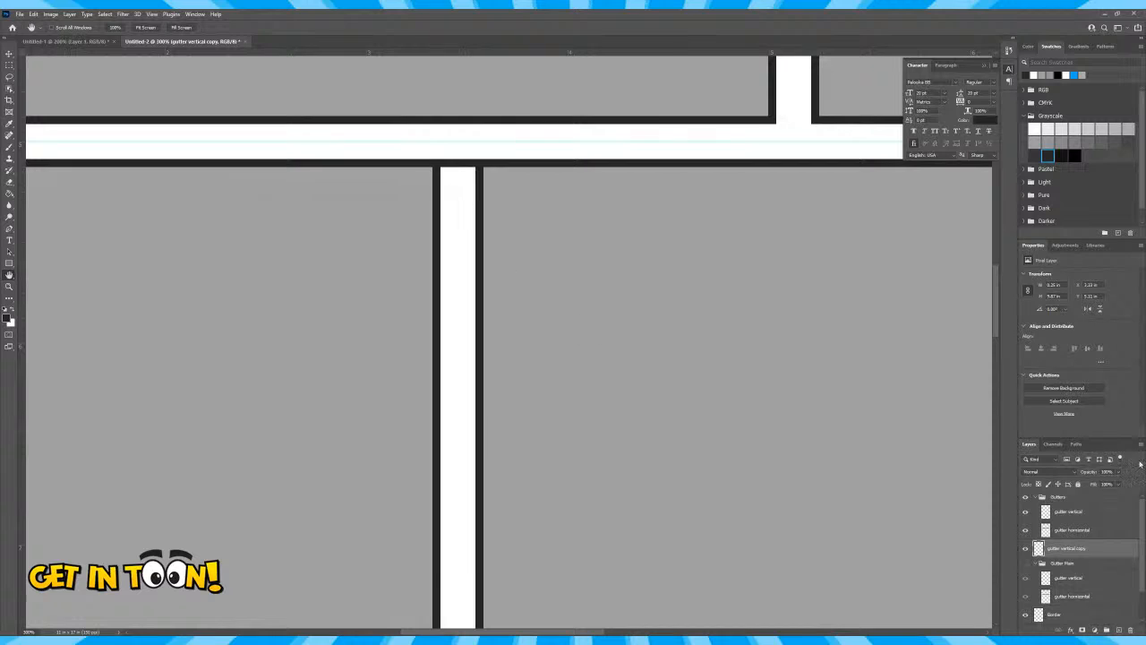
click(1085, 532)
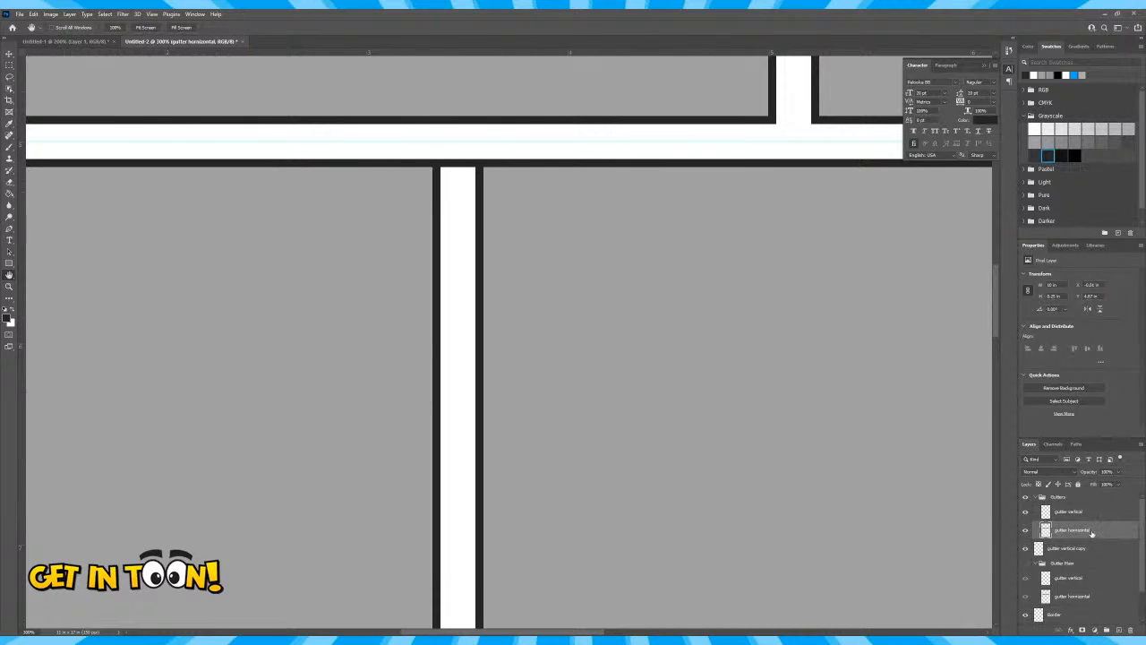
key(ctrl+j)
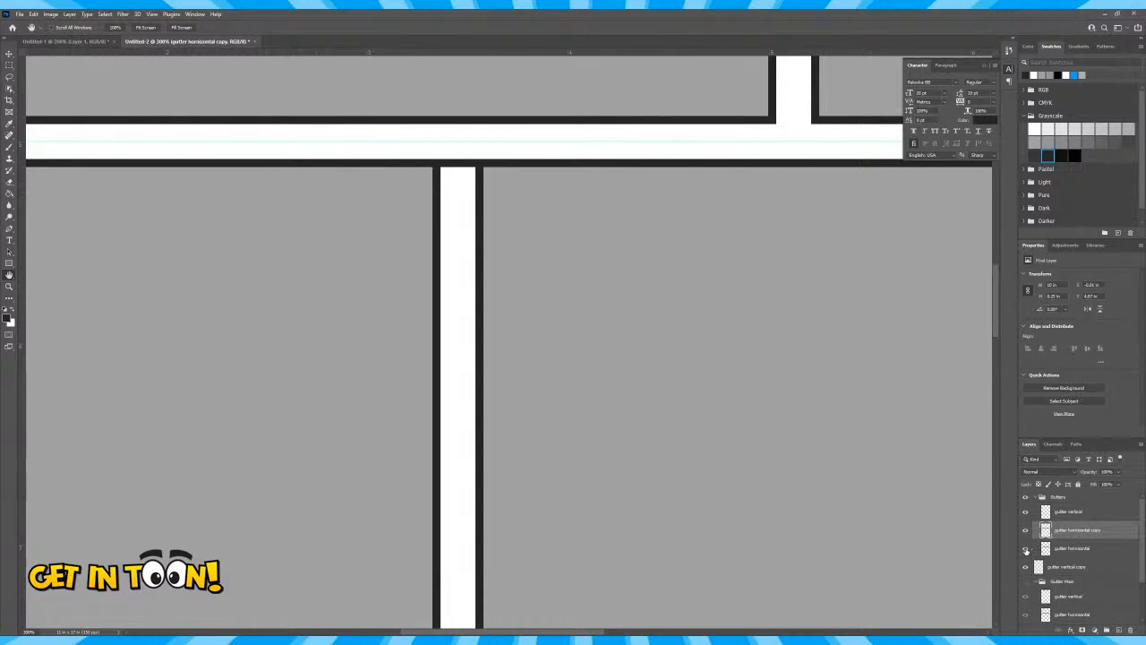
click(1025, 530)
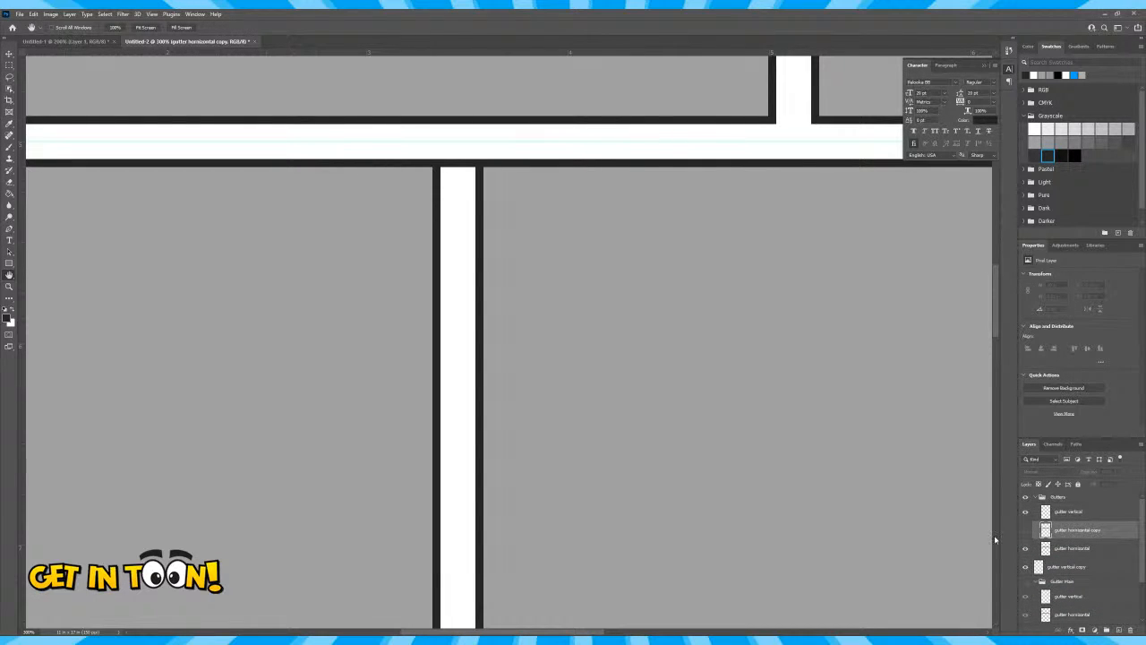
Fill the horizontal gutter's lower line with white where it crosses the copied vertical gutter, on the gutter horizontal layer, and clear the selection
key(m)
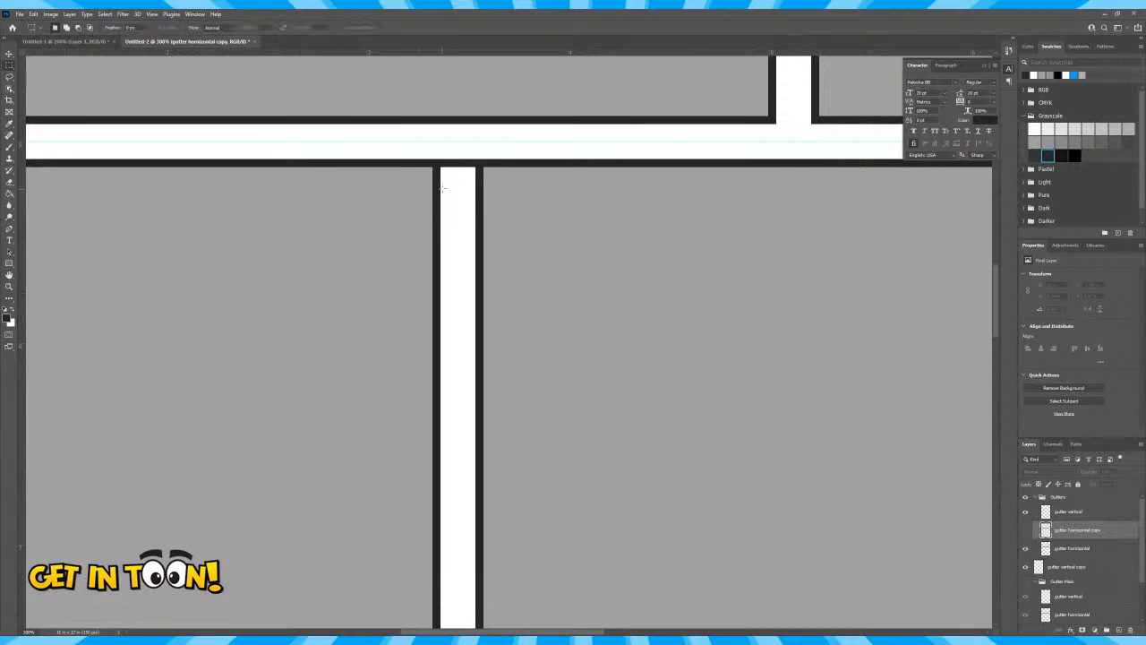
drag(437, 156, 470, 183)
click(1064, 552)
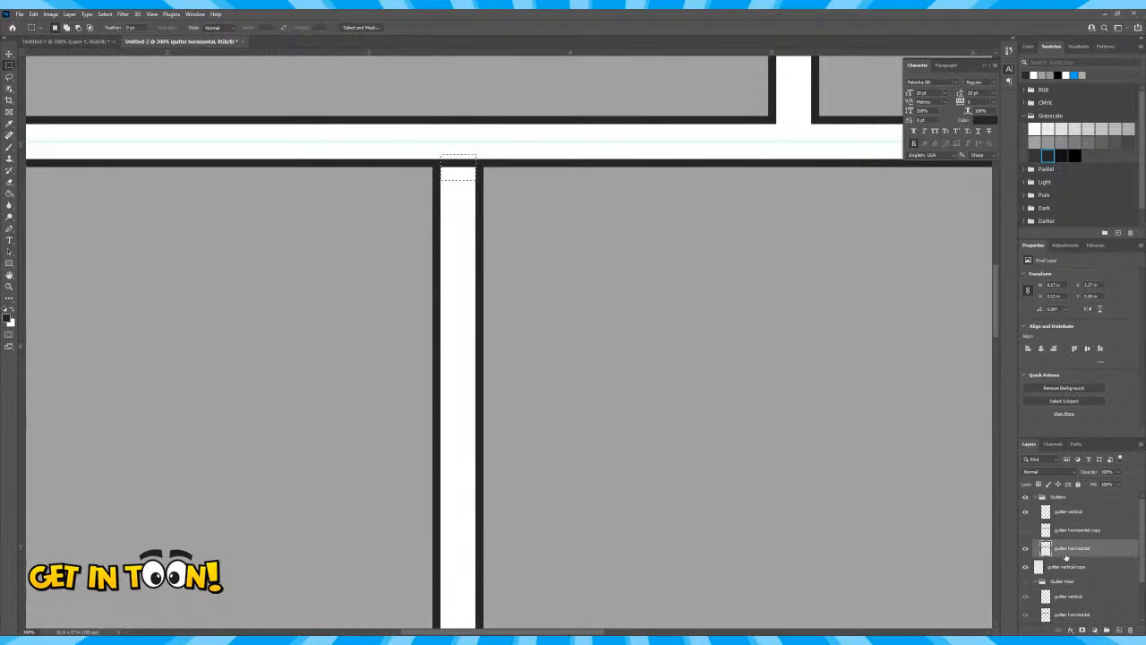
key(Down)
key(Down)
click(12, 311)
click(9, 192)
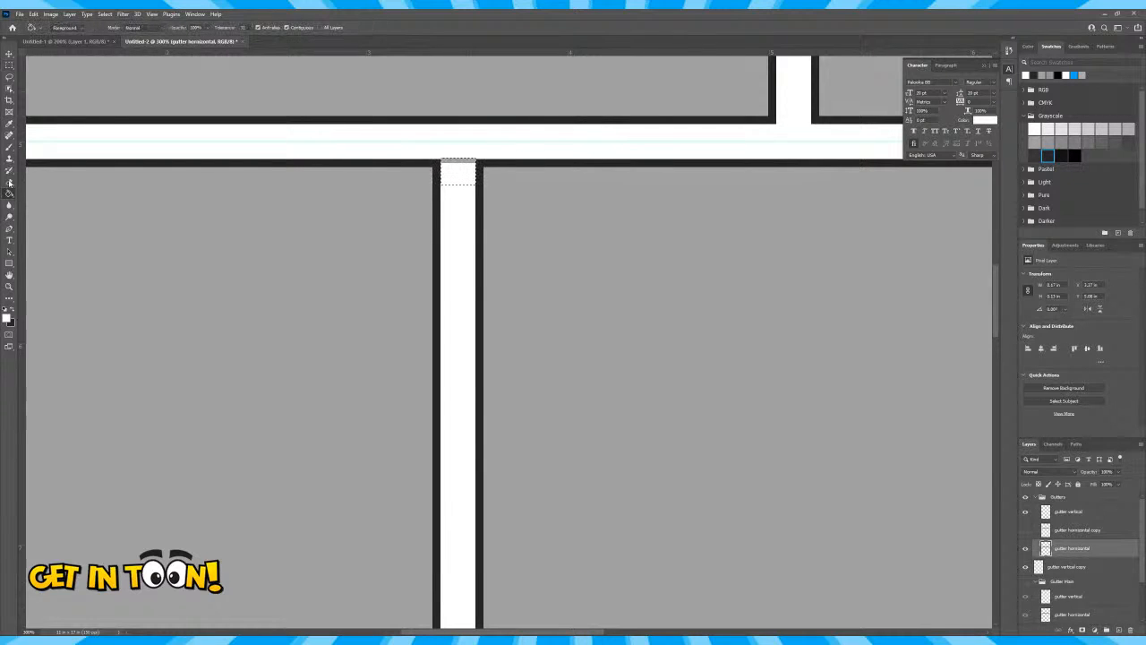
click(471, 176)
key(ctrl+d)
key(ctrl+minus)
key(ctrl+minus)
key(ctrl+minus)
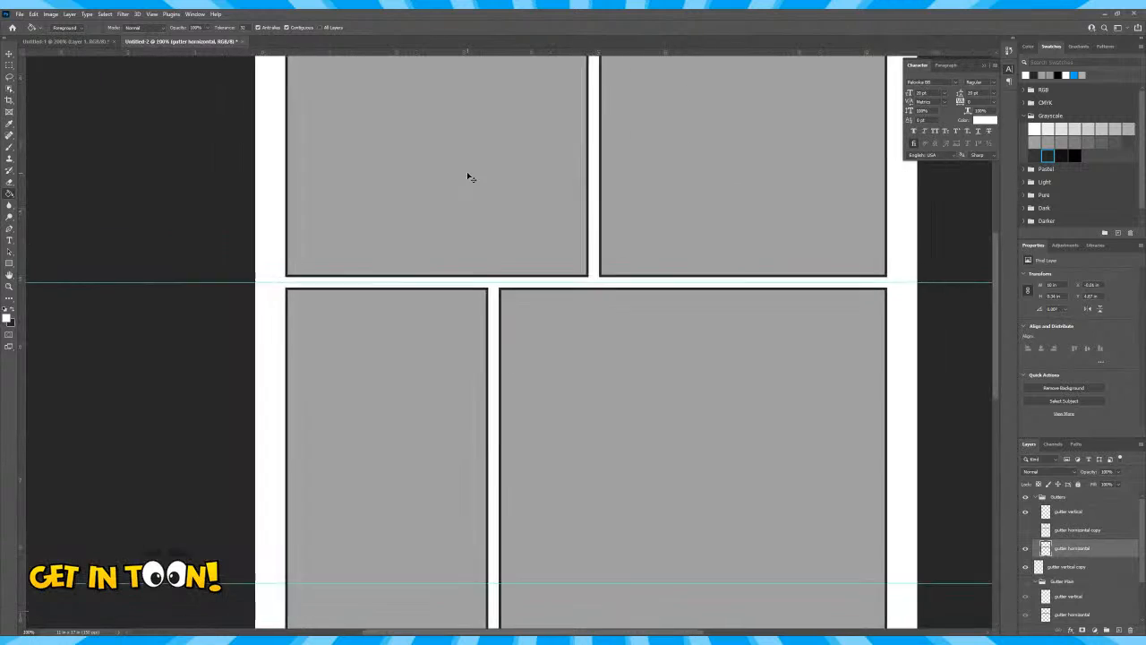
Collapse the two gutter groups and move the gutter vertical copy layer and the Gutter Main group into the Gutters group
key(ctrl+minus)
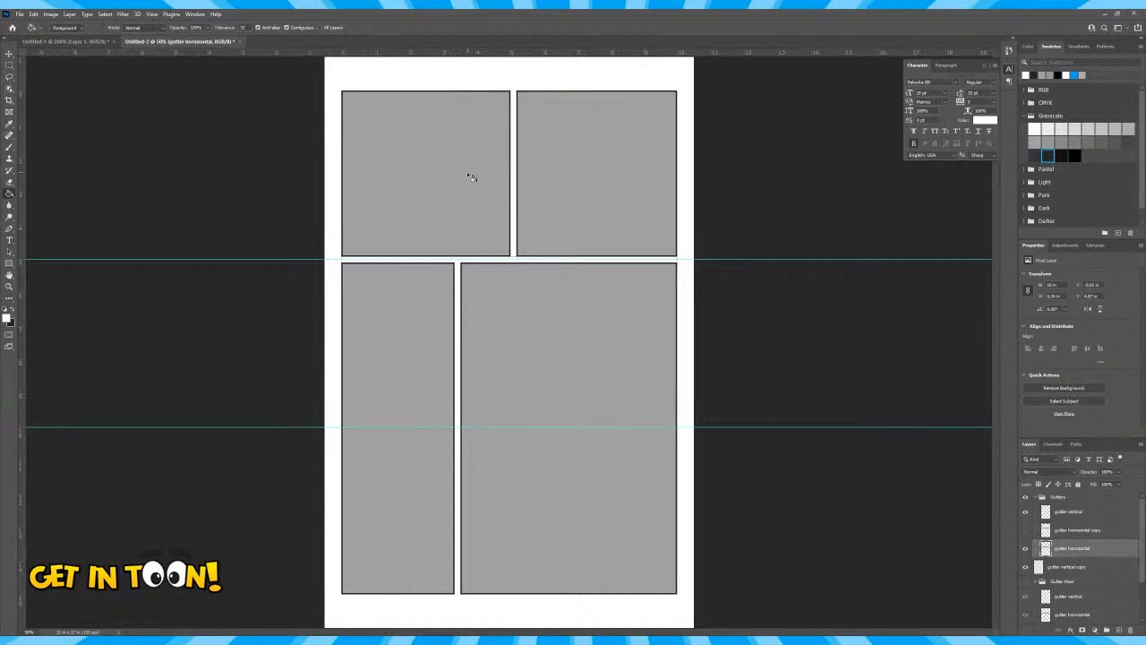
click(1041, 497)
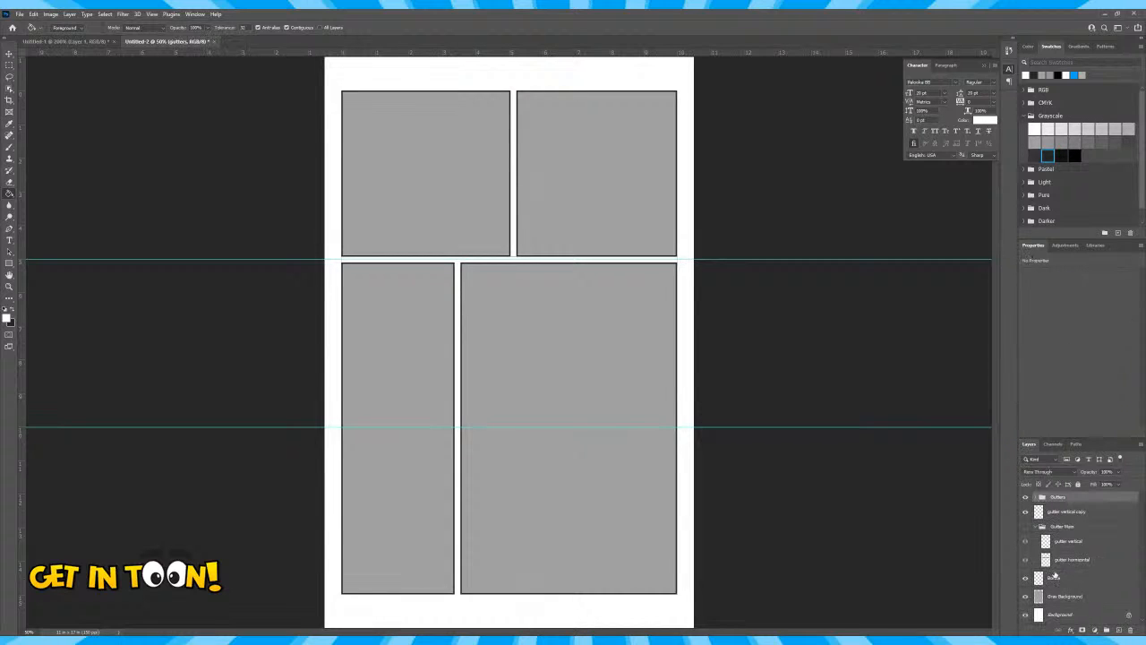
click(1035, 526)
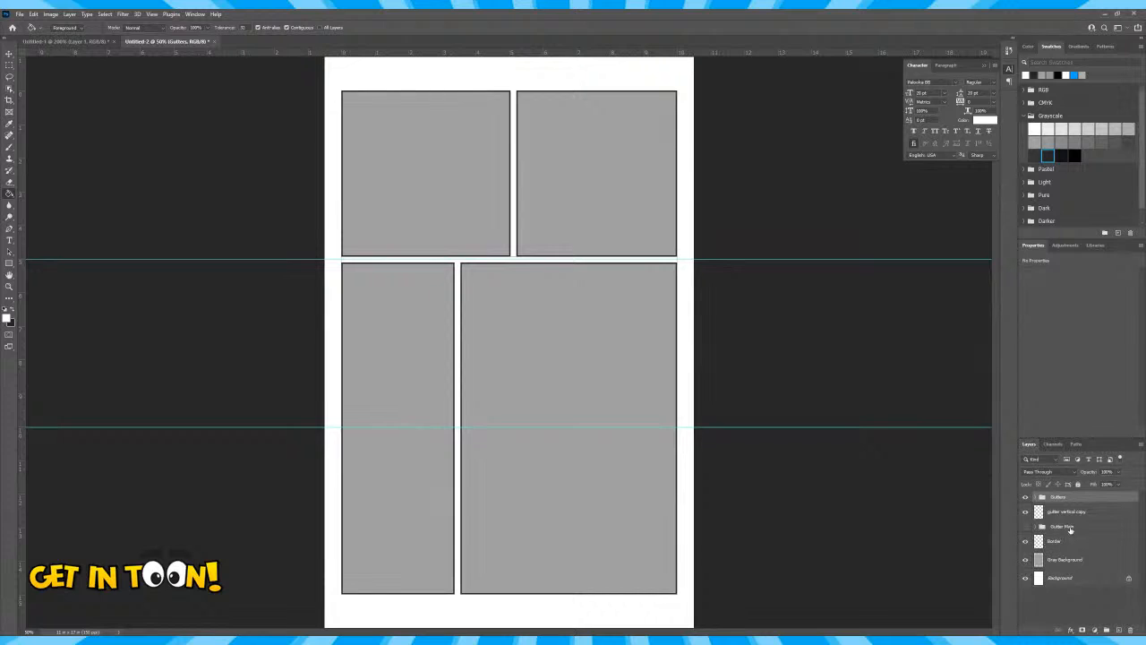
drag(1076, 515, 1062, 498)
click(1066, 509)
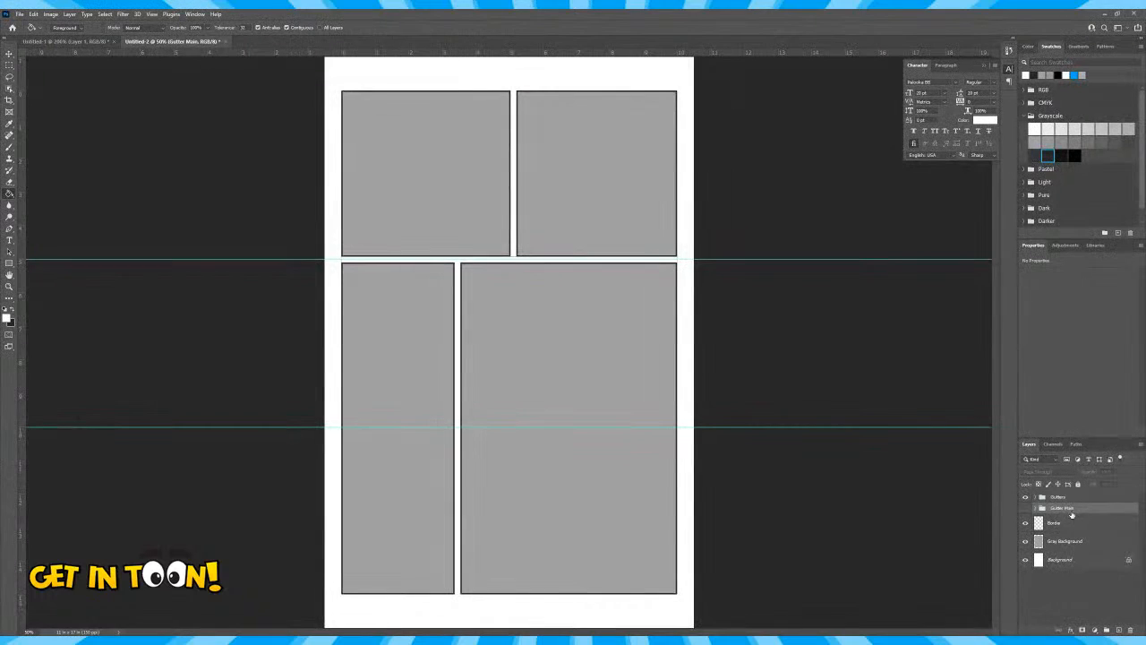
drag(1062, 515, 1061, 499)
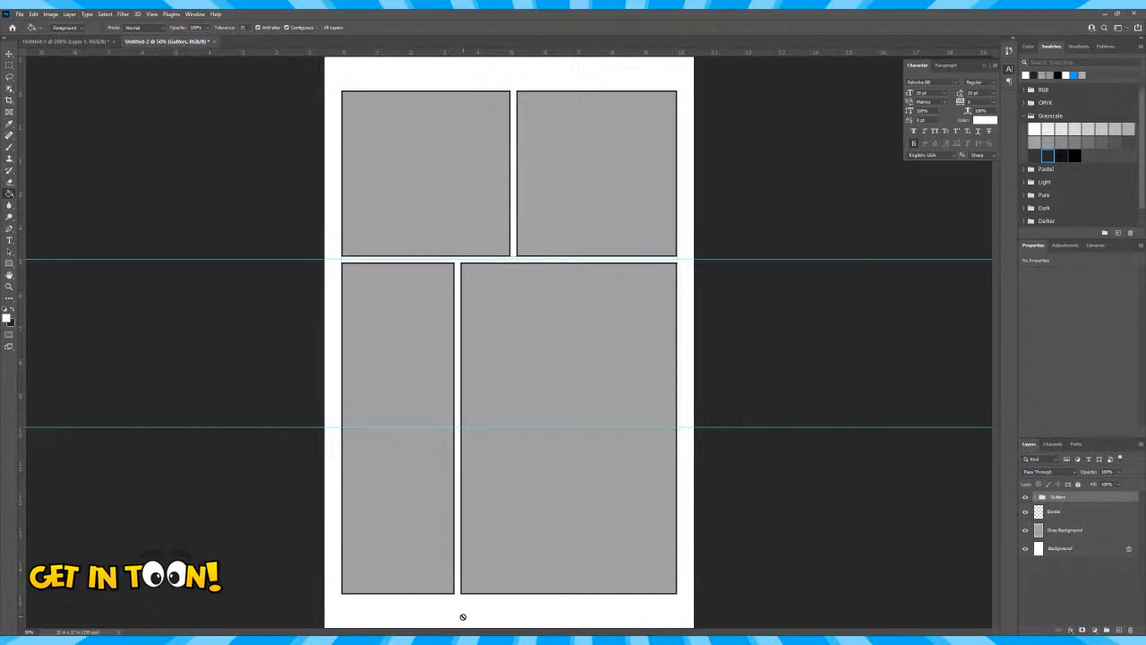
Add a new layer directly above Gray Background and name it Pencils
click(1065, 530)
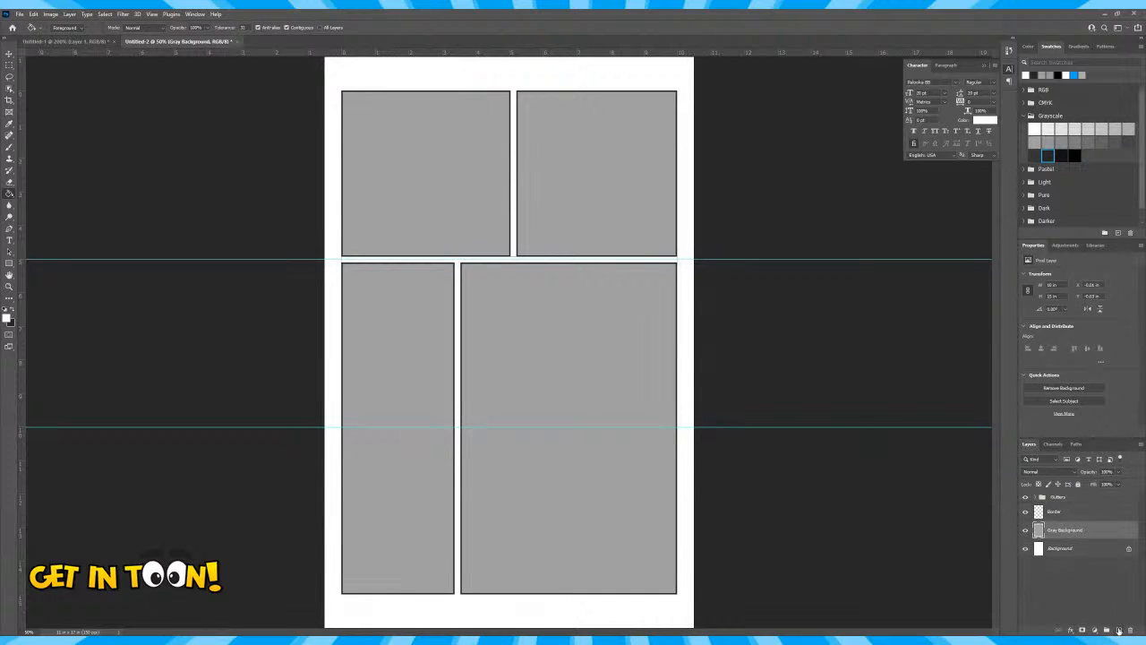
click(1118, 629)
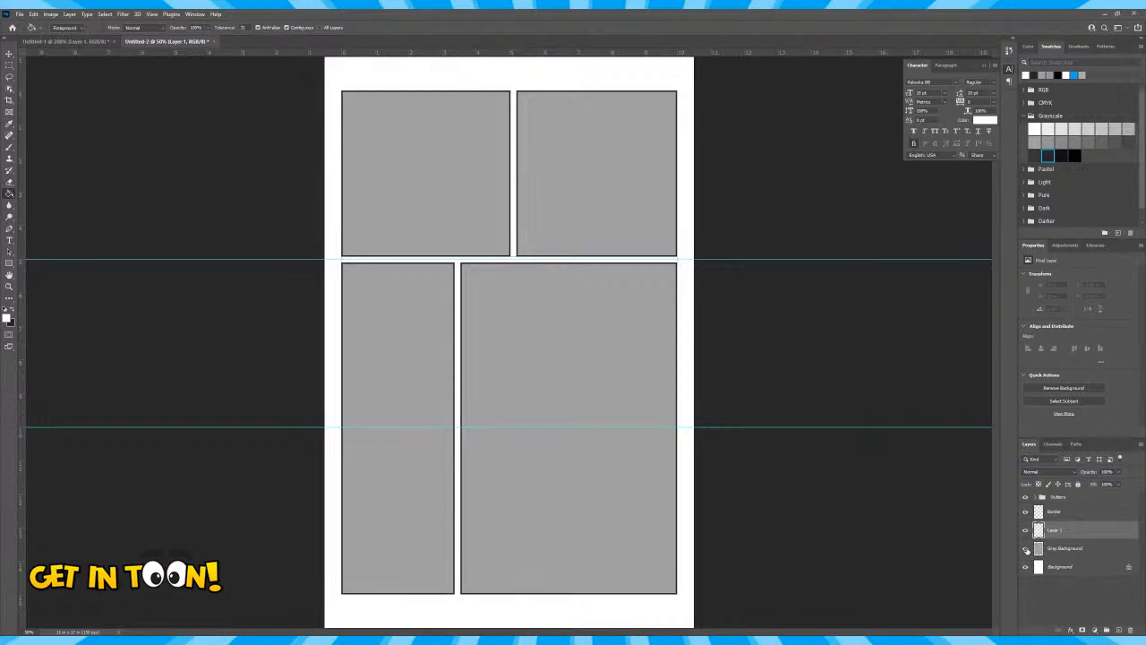
double_click(1055, 530)
double_click(1055, 530)
text(Pencils)
key(Return)
Add another new layer above Pencils and name it Inks
click(1118, 632)
double_click(1053, 530)
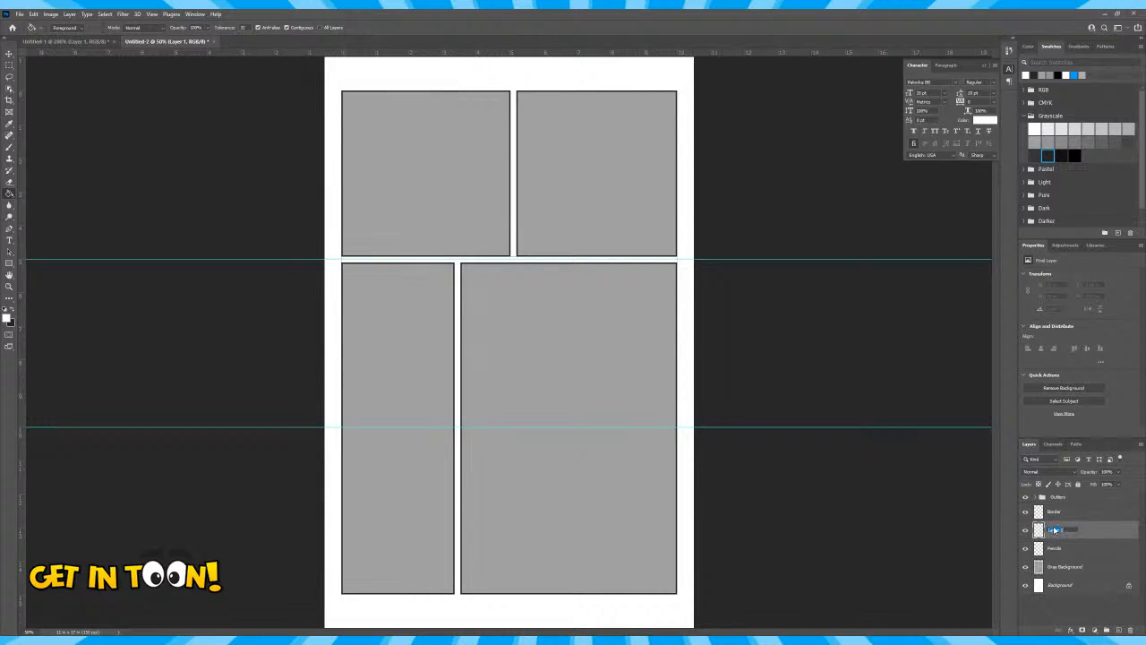
text(Inks)
key(Return)
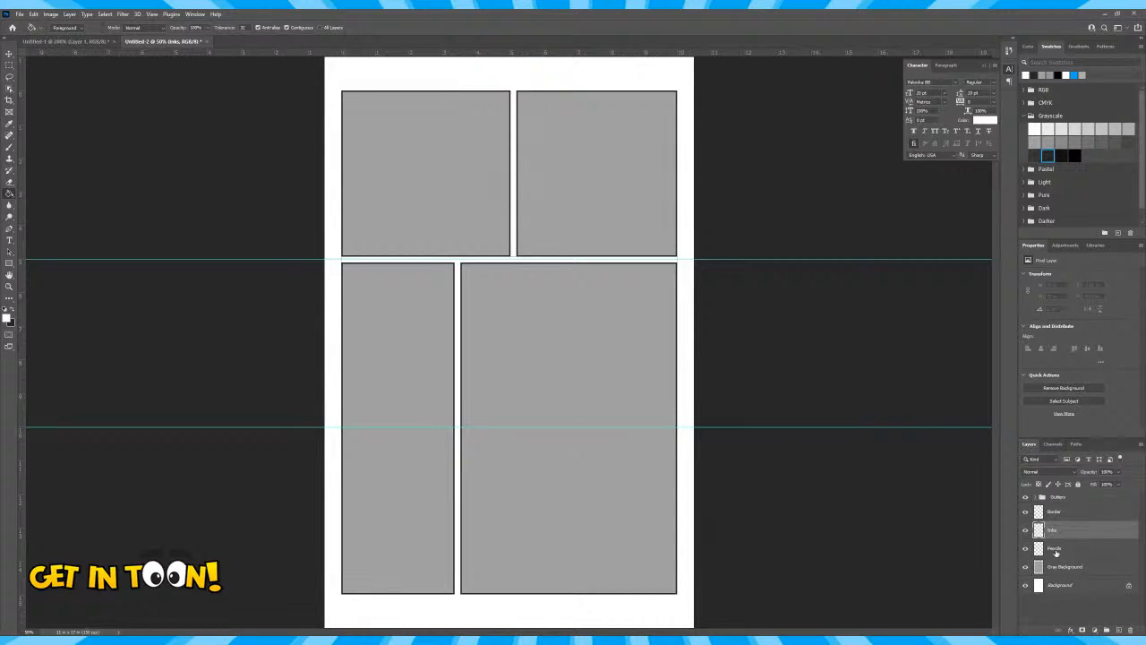
Put the Pencils layer into a new group named Pencil and rename the layer Background
click(1062, 549)
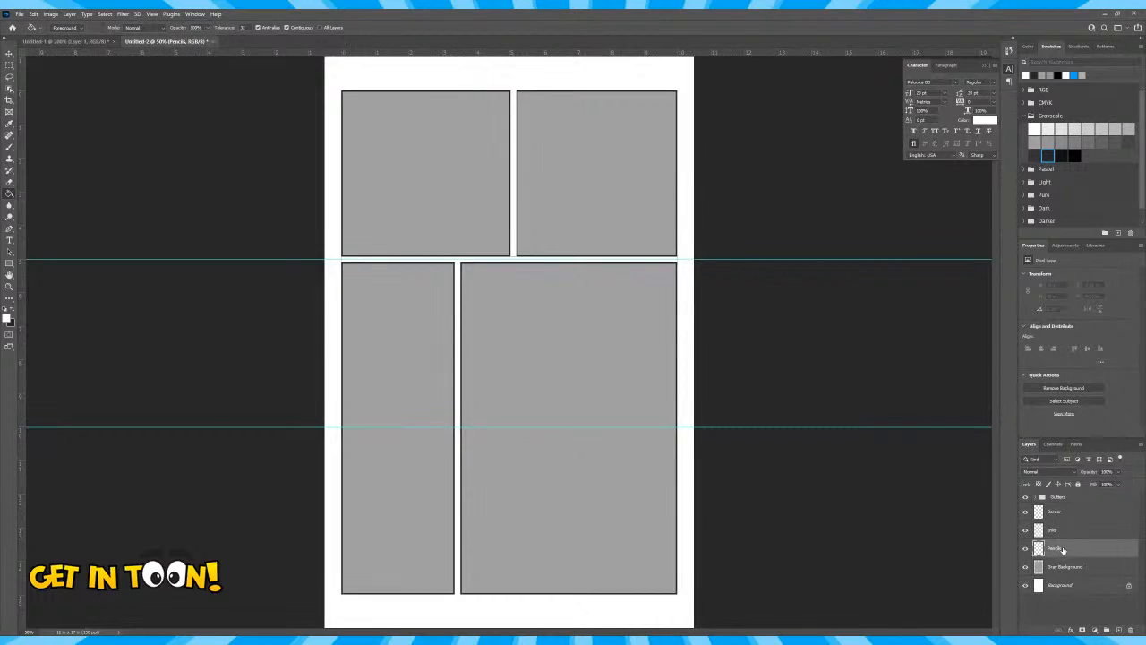
click(1106, 629)
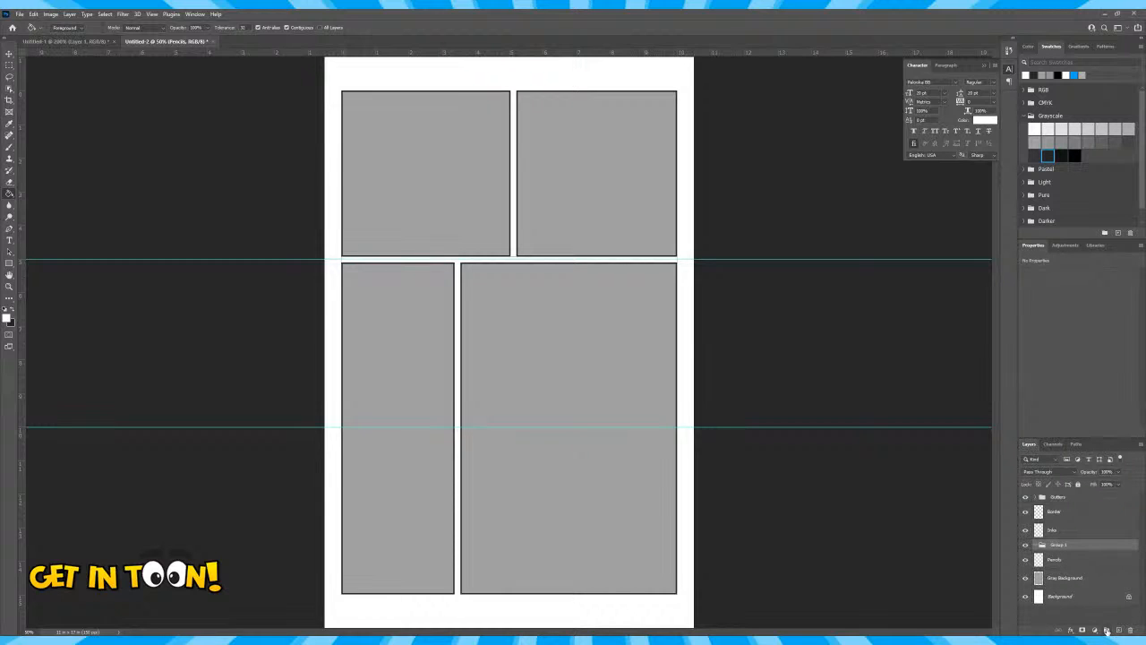
double_click(1058, 545)
text(Pencils)
key(Return)
drag(1053, 560, 1057, 546)
double_click(1061, 560)
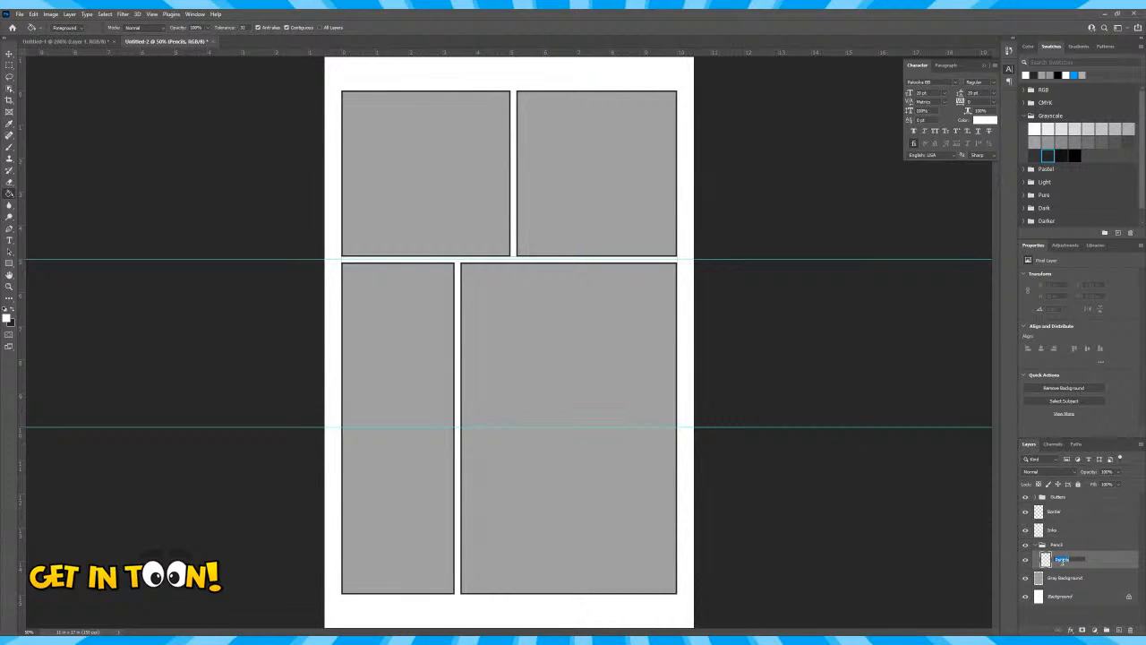
text(Bluelines)
key(Return)
Set the background colour to black (000000) and choose RGB Color as the image mode
click(12, 323)
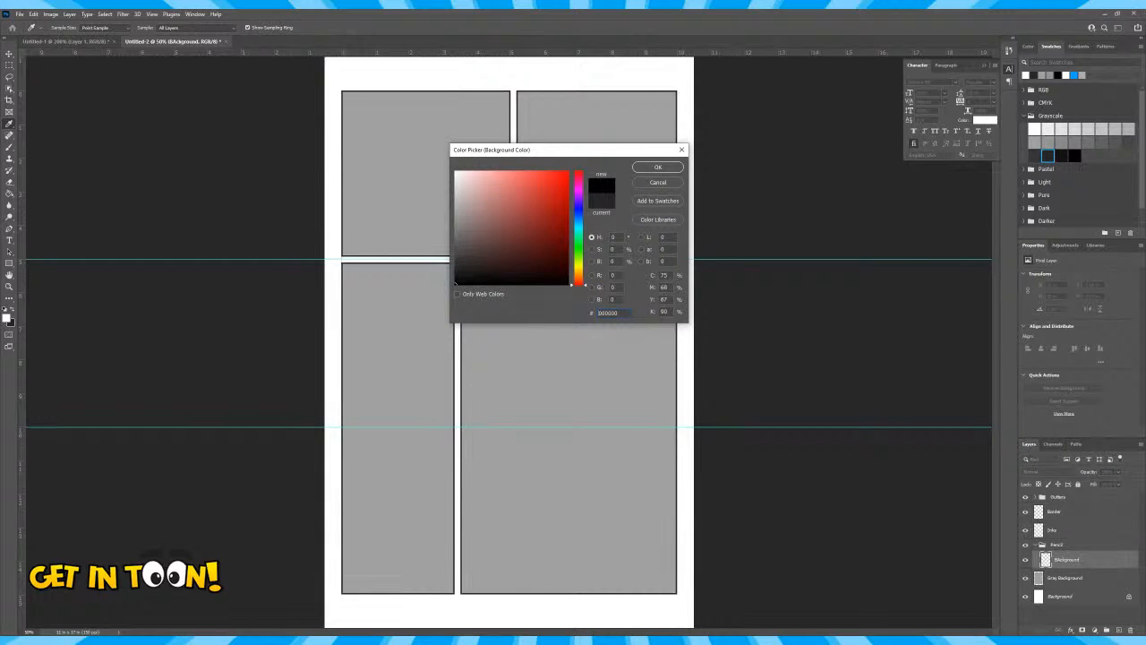
click(643, 169)
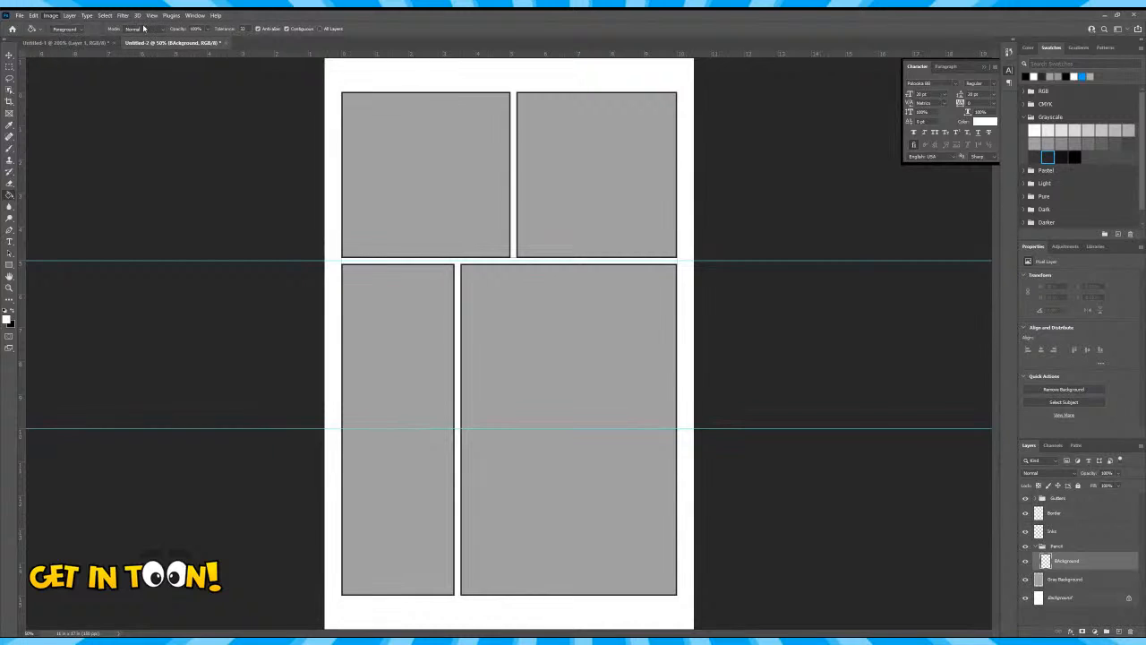
click(51, 16)
mouse_move(81, 25)
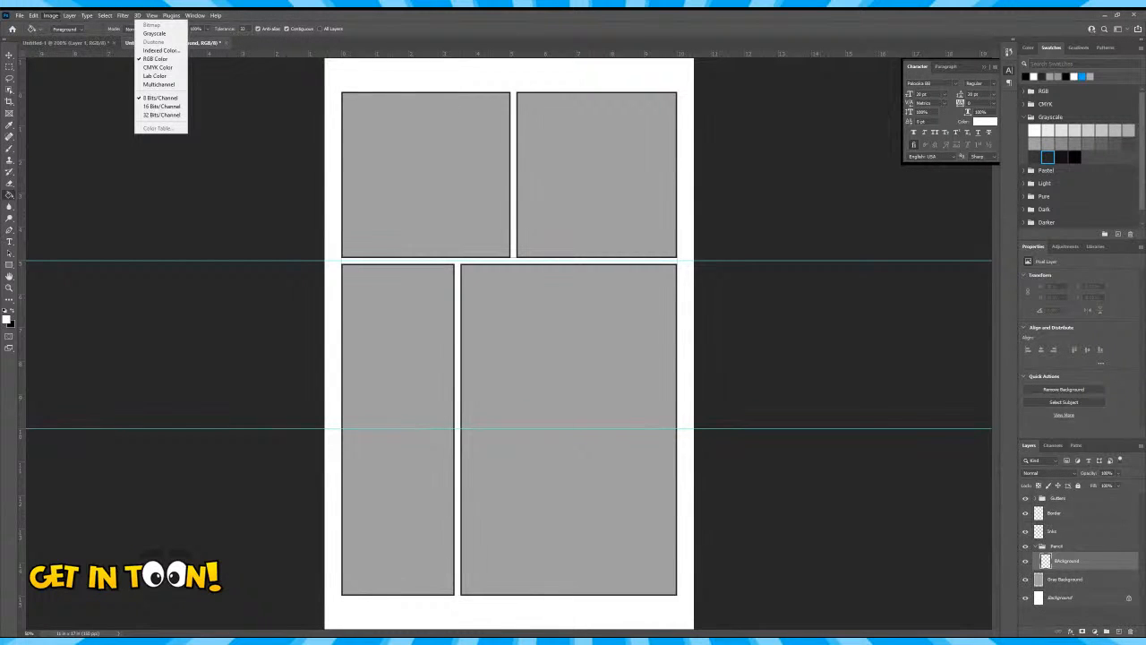
click(159, 59)
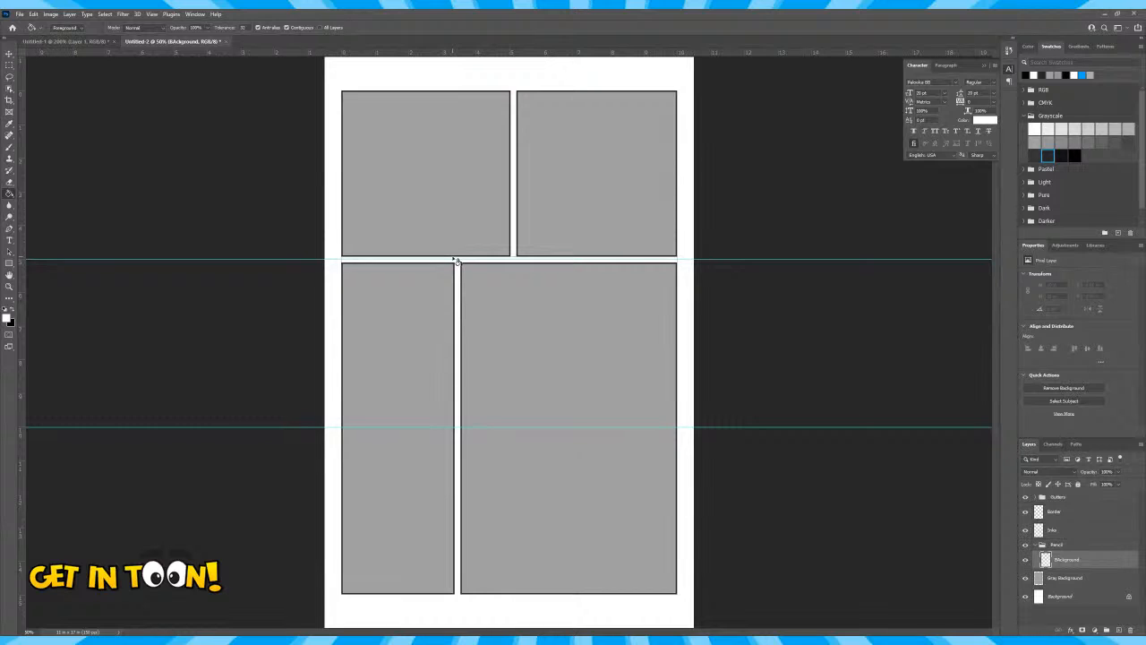
Pick the recently used bright blue as foreground colour and choose the Kyle's Drawing Box - Colored Pencil brush
click(1082, 75)
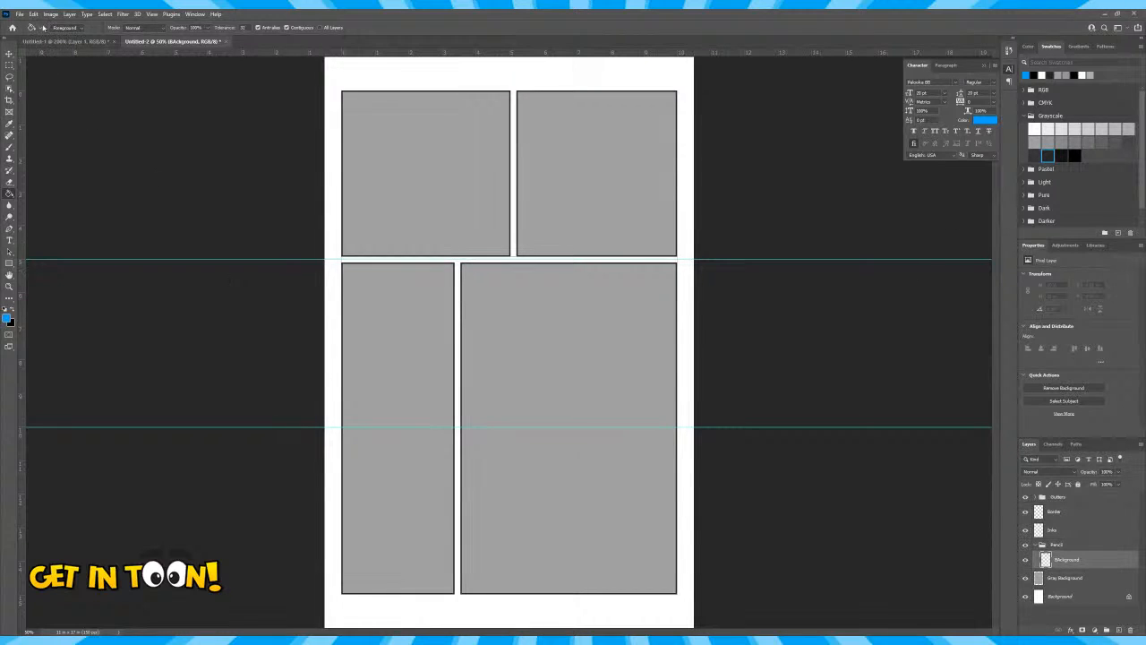
click(10, 145)
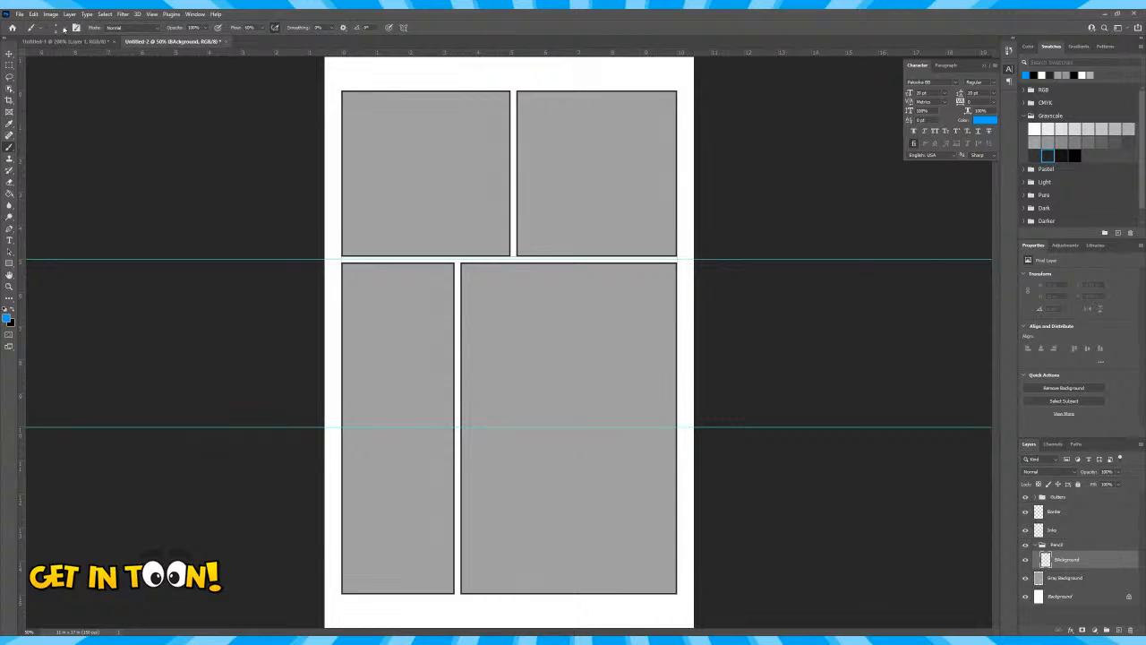
click(66, 28)
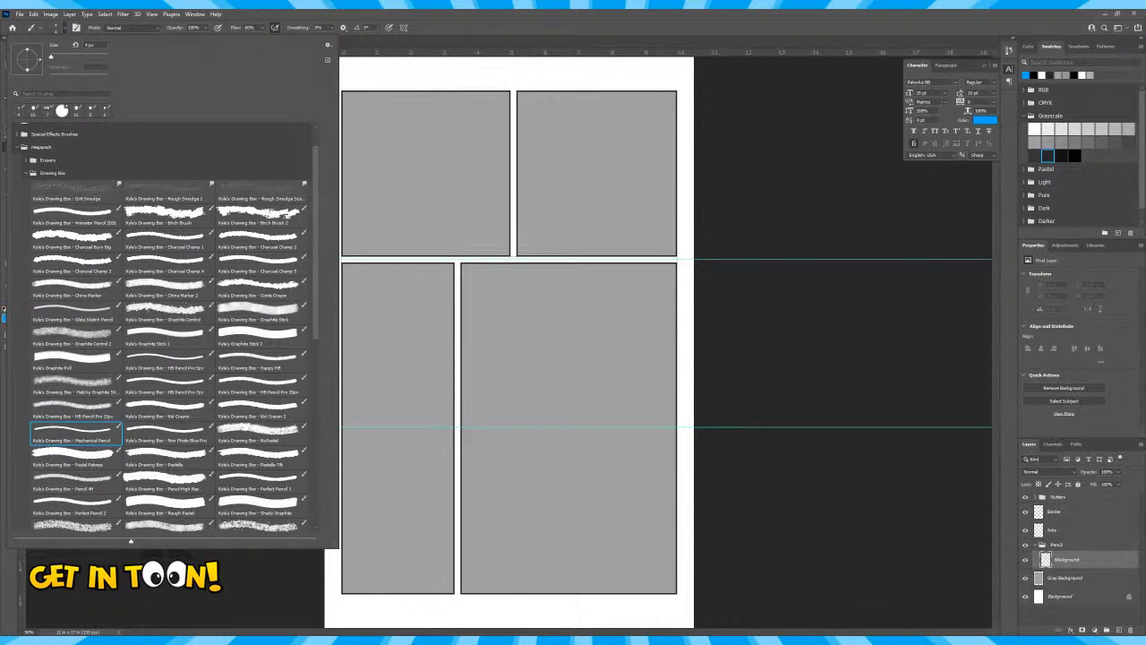
scroll(166, 332, down, 2)
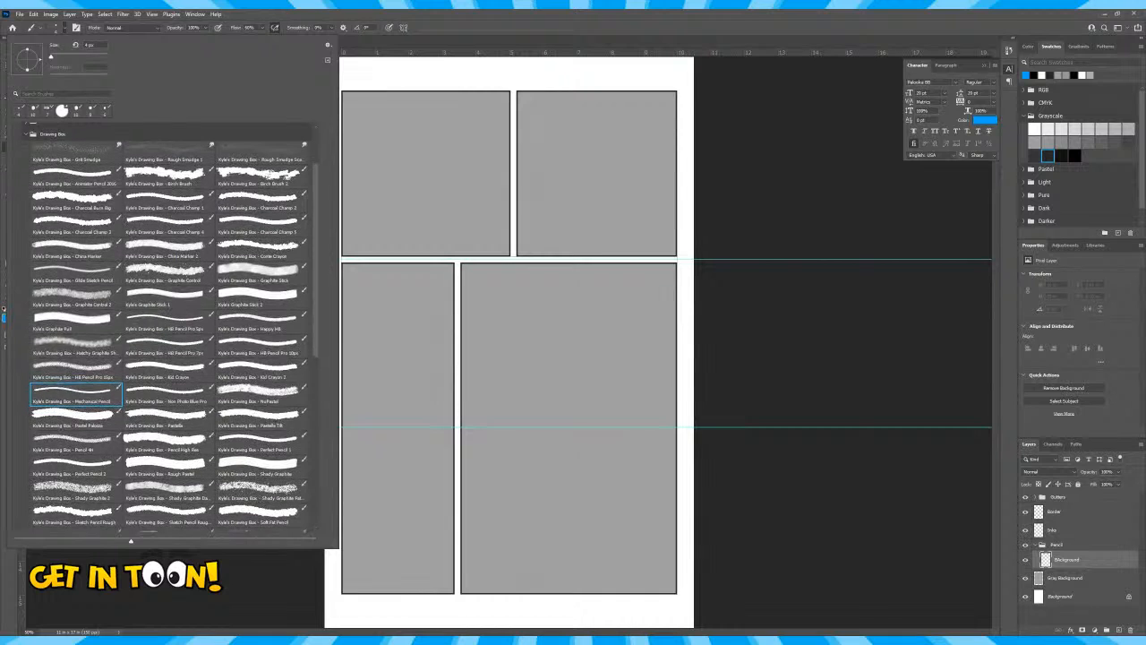
scroll(170, 328, down, 2)
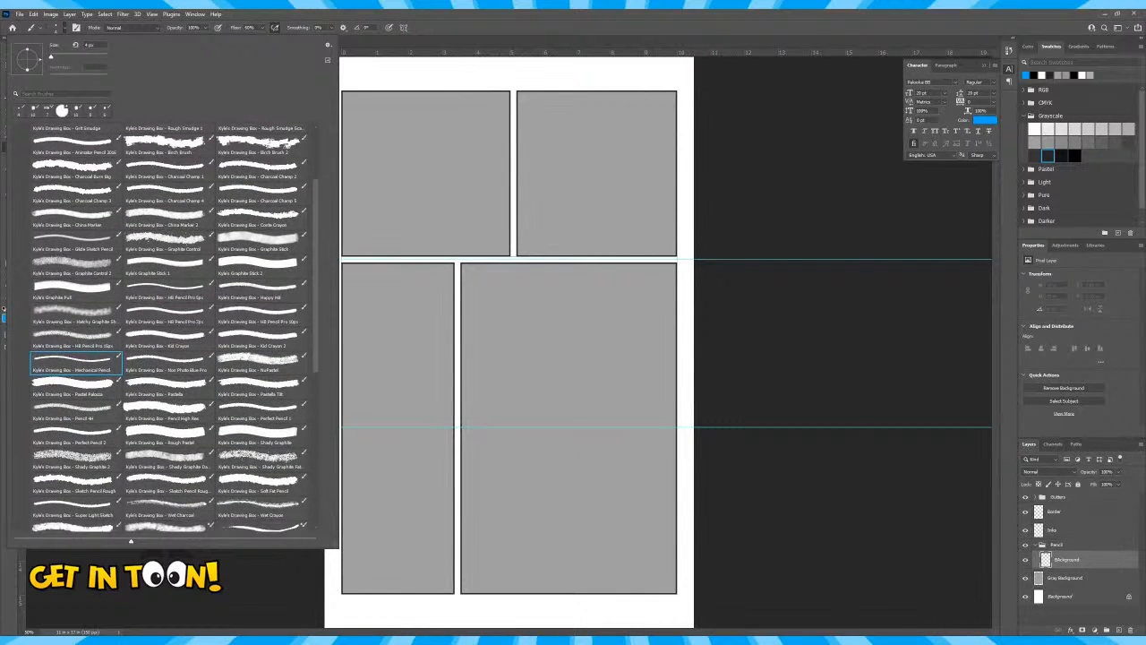
scroll(168, 329, down, 1)
scroll(168, 329, down, 2)
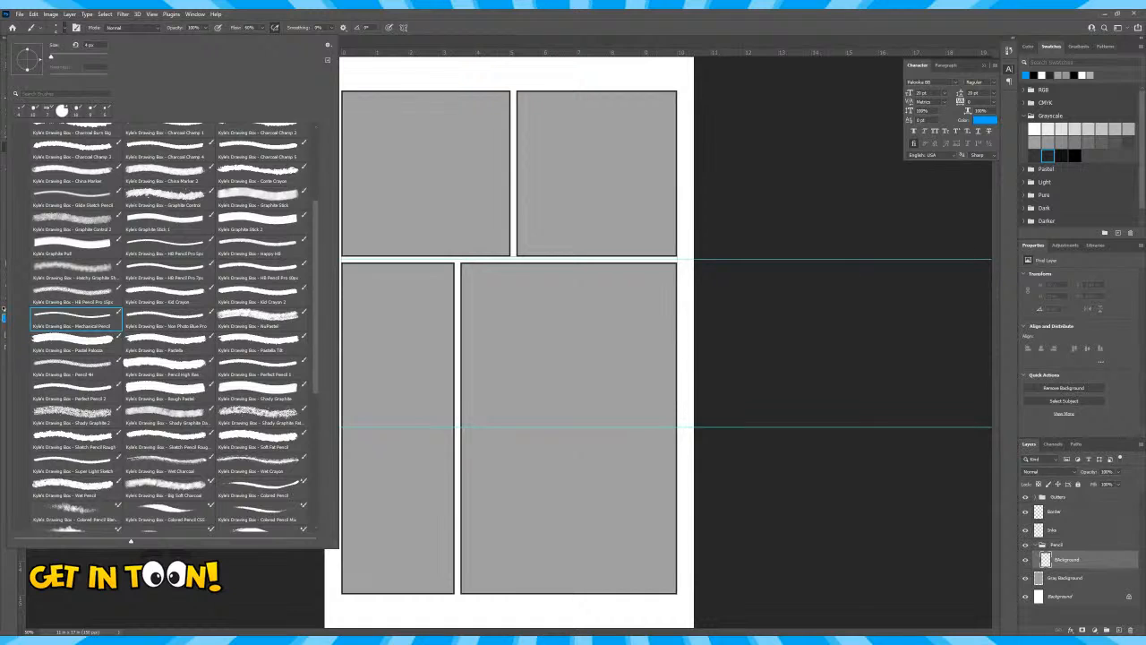
scroll(168, 328, down, 1)
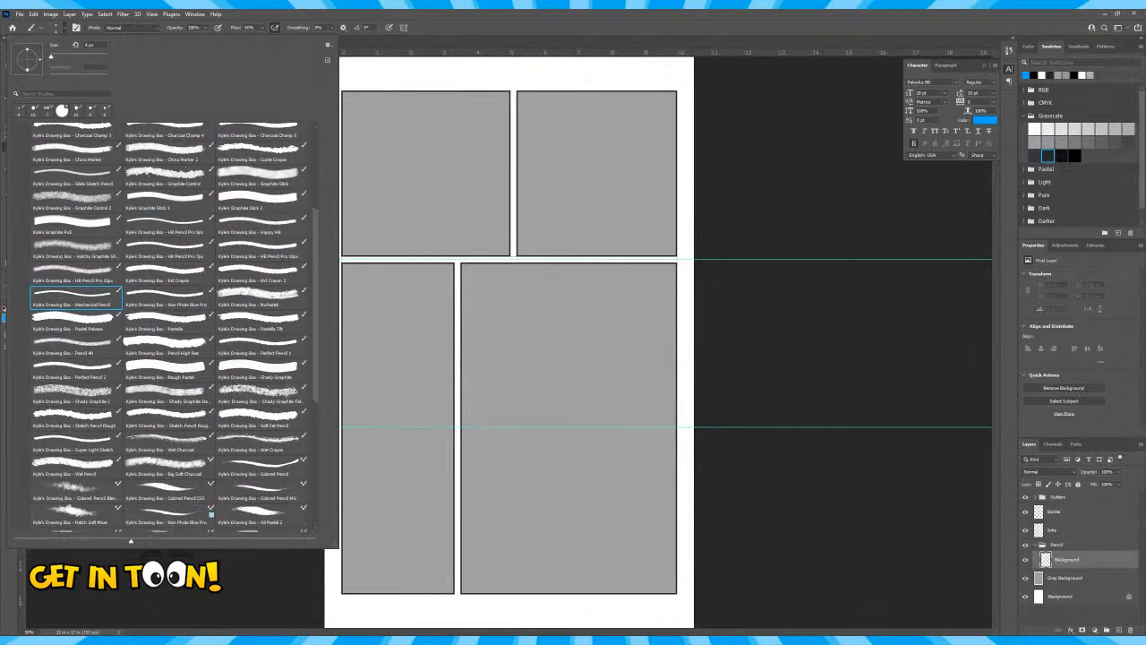
scroll(170, 322, down, 2)
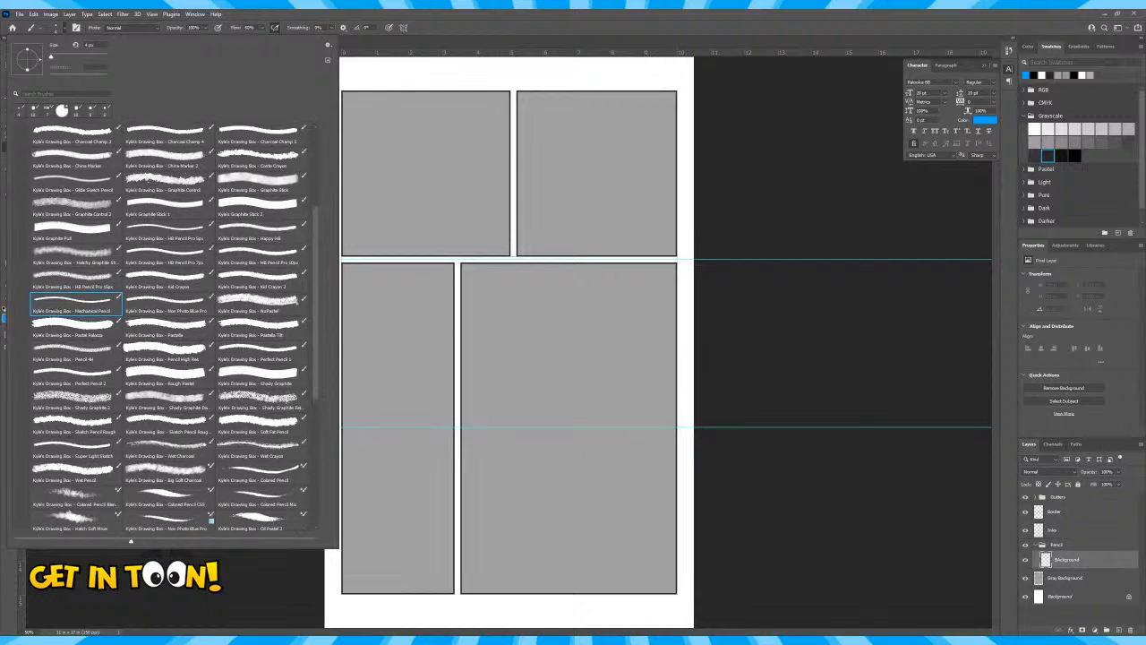
scroll(170, 326, down, 3)
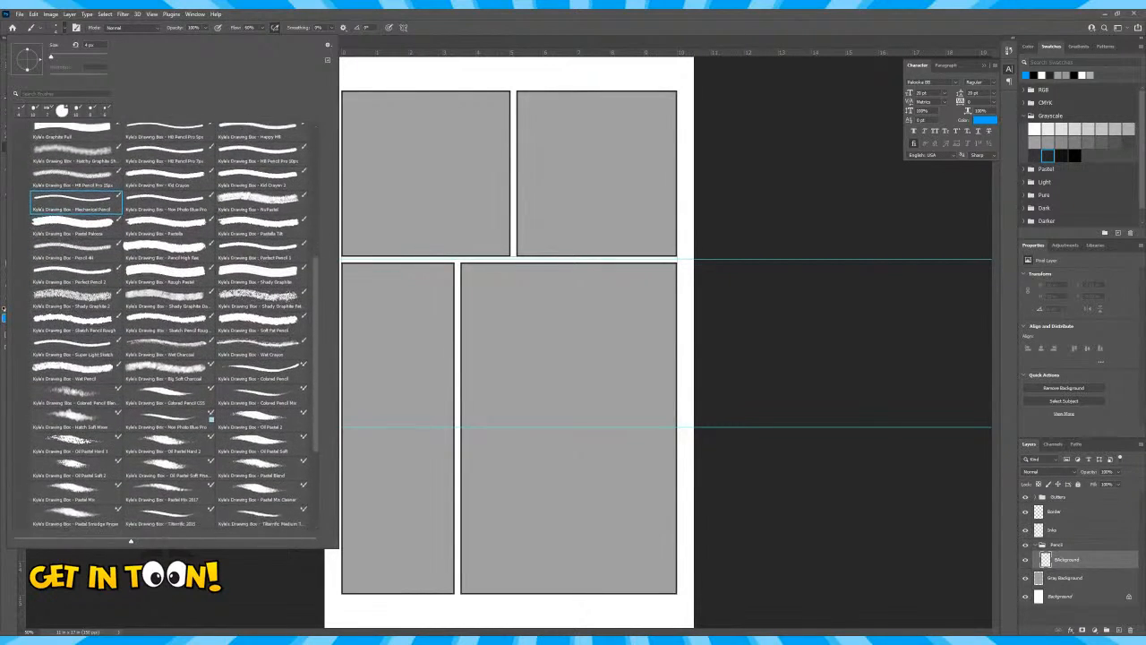
scroll(170, 325, down, 2)
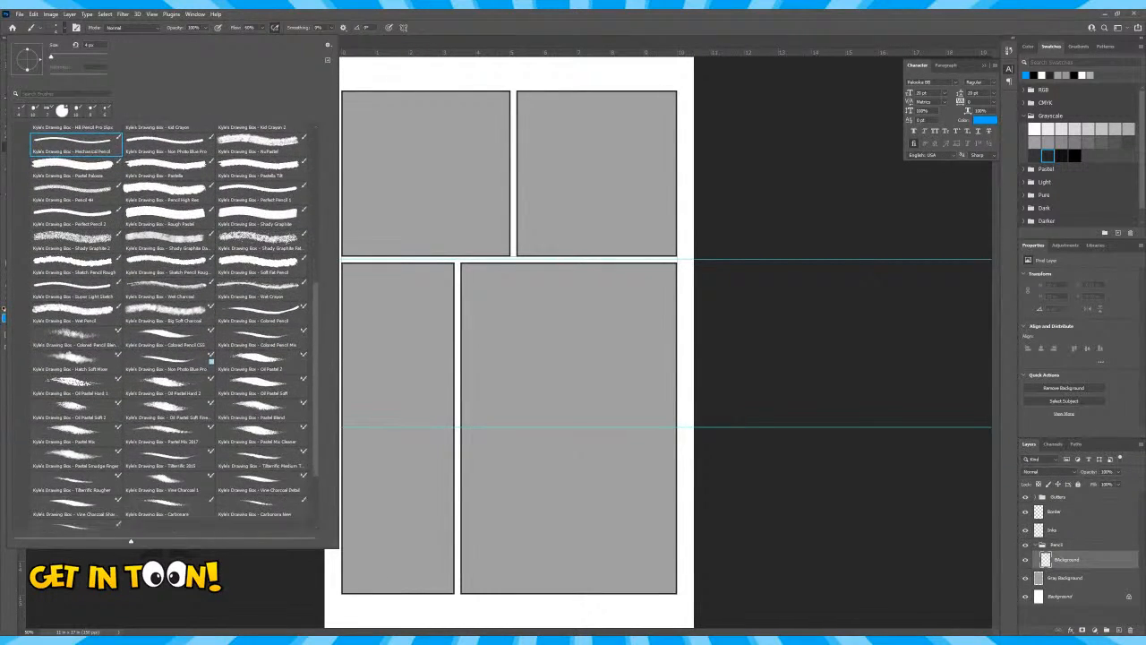
scroll(171, 326, up, 4)
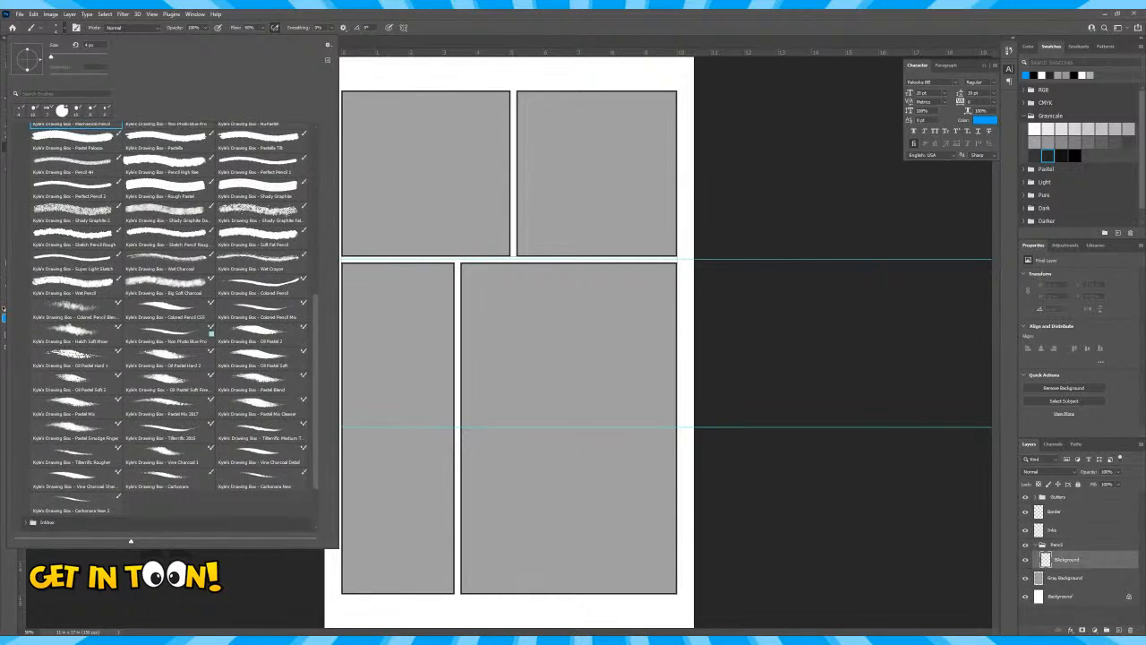
scroll(170, 326, down, 1)
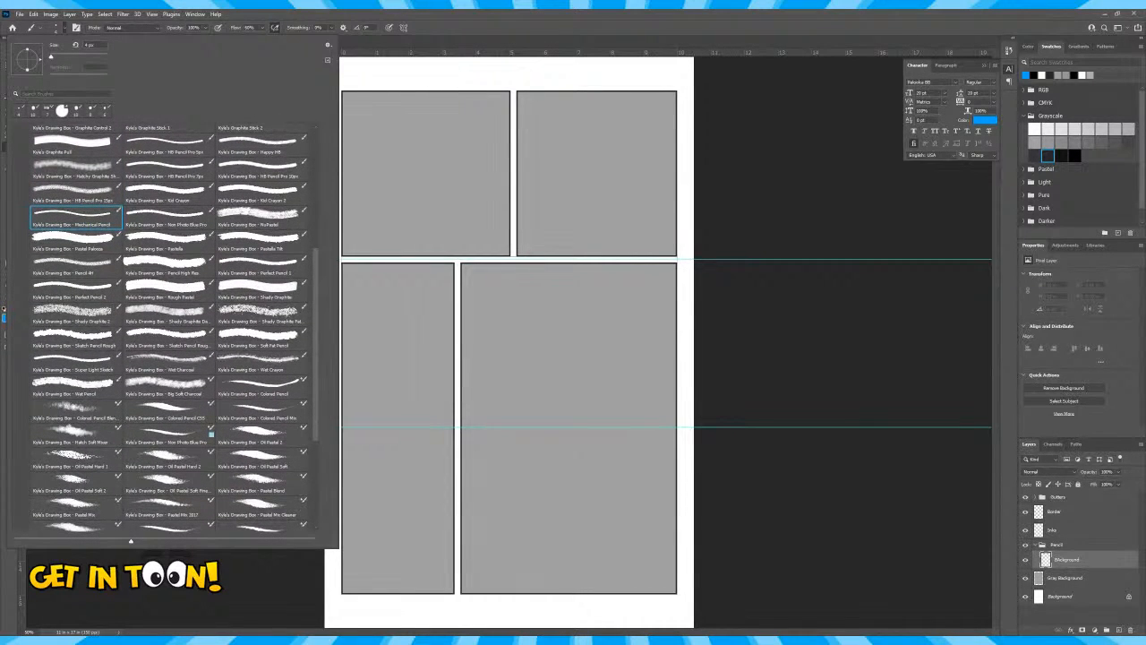
click(259, 385)
click(736, 120)
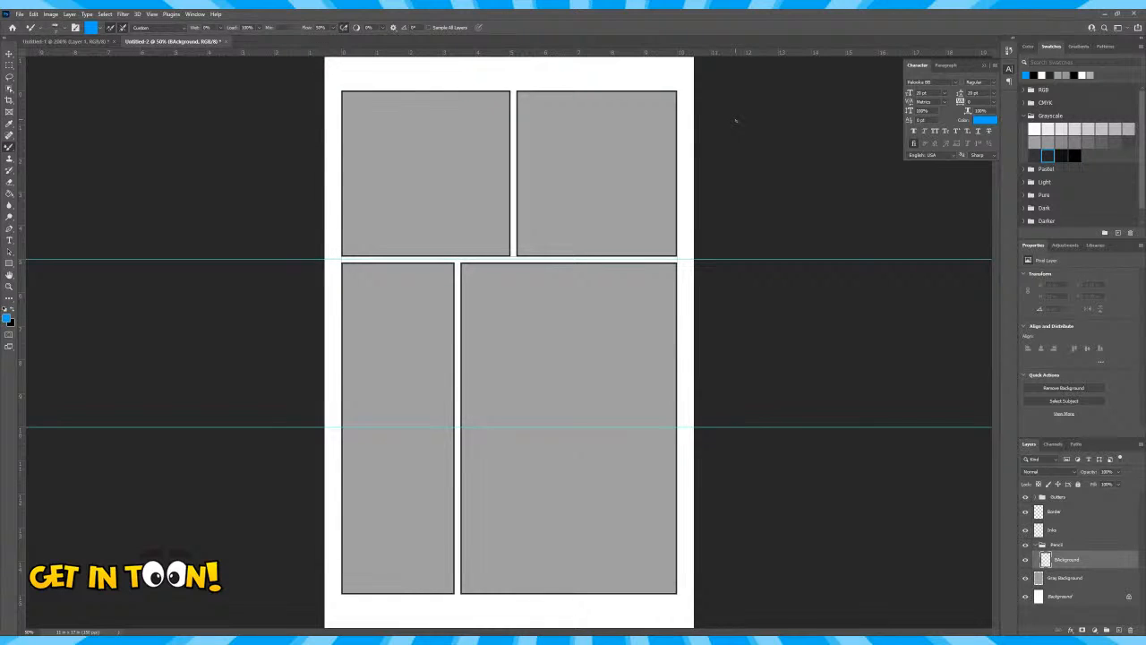
Change the foreground colour to a darker blue, testing the pencil in the large lower panel and undoing the test strokes
mouse_move(609, 330)
mouse_down()
mouse_move(596, 376)
mouse_move(611, 385)
mouse_up()
key(ctrl+z)
click(9, 319)
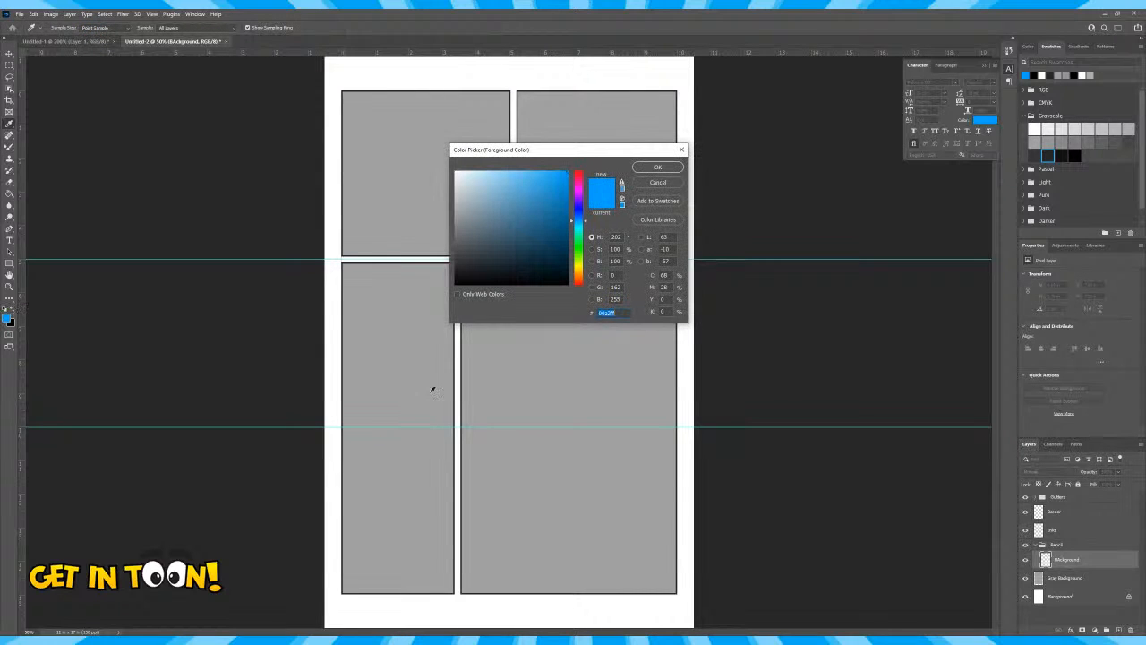
click(547, 186)
click(562, 215)
click(658, 168)
mouse_move(581, 345)
mouse_down()
mouse_move(558, 389)
mouse_move(594, 414)
mouse_up()
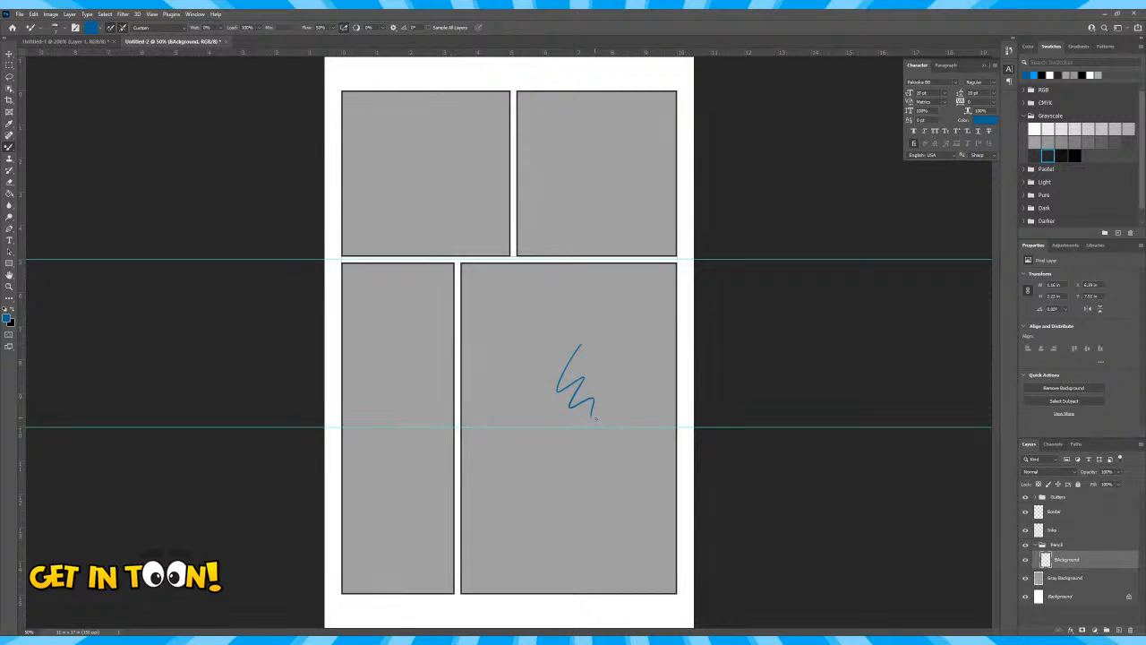
key(ctrl+z)
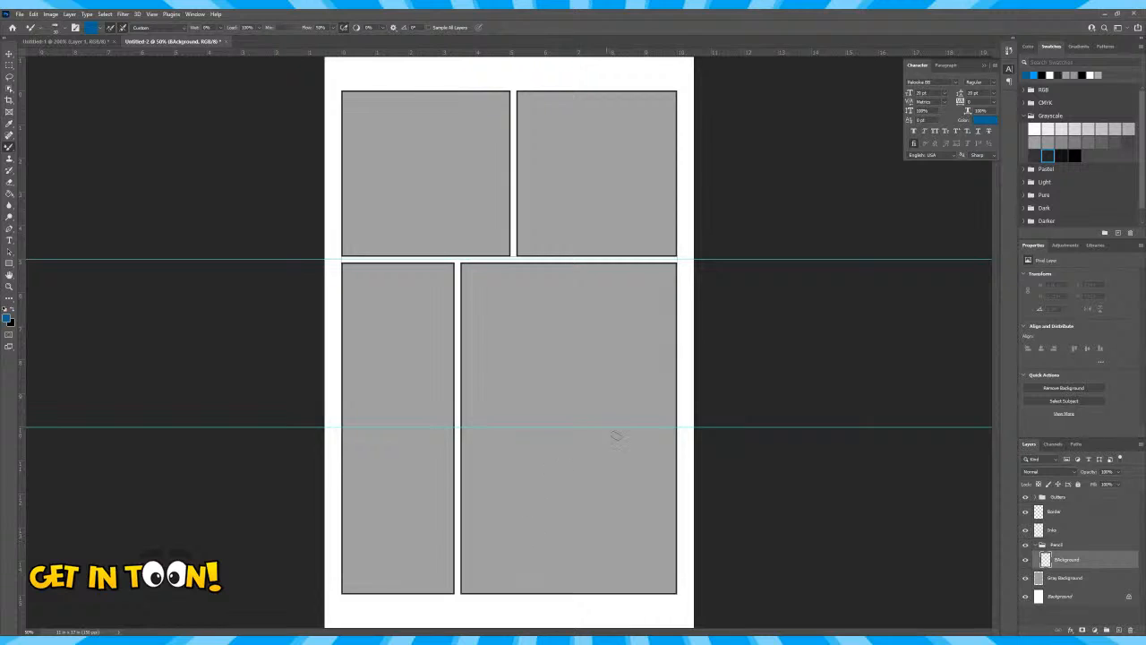
Sketch a rising ground line across the large lower panel and a leafy tree with roots at the panel's right edge
drag(473, 517, 673, 439)
mouse_move(646, 283)
mouse_down()
mouse_move(661, 428)
mouse_move(650, 466)
mouse_move(654, 446)
mouse_up()
drag(657, 356, 659, 468)
drag(663, 380, 659, 281)
drag(665, 439, 663, 277)
mouse_move(663, 352)
mouse_down()
mouse_move(661, 274)
mouse_move(653, 288)
mouse_up()
drag(654, 330, 652, 279)
mouse_move(666, 397)
mouse_down()
mouse_move(676, 450)
mouse_move(671, 437)
mouse_move(653, 457)
mouse_move(653, 437)
mouse_move(638, 473)
mouse_move(679, 462)
mouse_up()
mouse_move(643, 356)
mouse_down()
mouse_move(615, 317)
mouse_move(646, 360)
mouse_up()
mouse_move(575, 266)
mouse_down()
mouse_move(598, 322)
mouse_move(646, 308)
mouse_move(667, 324)
mouse_move(675, 269)
mouse_move(582, 267)
mouse_move(596, 254)
mouse_move(640, 285)
mouse_move(593, 274)
mouse_up()
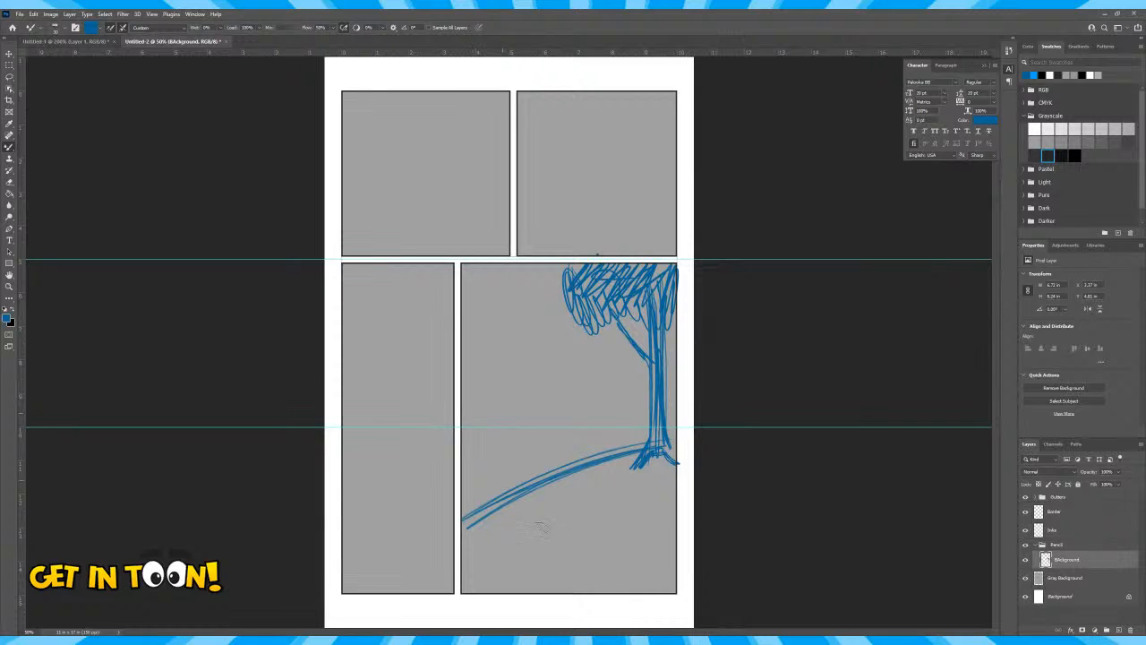
Sketch a stepped building skyline and a cloud to the left of the tree, undoing the surplus building strokes
drag(462, 357, 484, 349)
mouse_move(482, 347)
mouse_down()
mouse_move(485, 413)
mouse_move(483, 385)
mouse_move(498, 412)
mouse_move(512, 408)
mouse_move(507, 374)
mouse_move(525, 374)
mouse_move(536, 344)
mouse_move(540, 457)
mouse_up()
drag(536, 349, 539, 472)
mouse_move(537, 428)
mouse_down()
mouse_move(546, 479)
mouse_move(534, 339)
mouse_move(508, 413)
mouse_move(491, 392)
mouse_move(464, 351)
mouse_up()
mouse_move(554, 430)
mouse_down()
mouse_move(600, 420)
mouse_move(591, 443)
mouse_move(605, 408)
mouse_move(586, 416)
mouse_move(622, 426)
mouse_up()
key(ctrl+z)
key(ctrl+z)
key(ctrl+z)
key(ctrl+z)
key(ctrl+z)
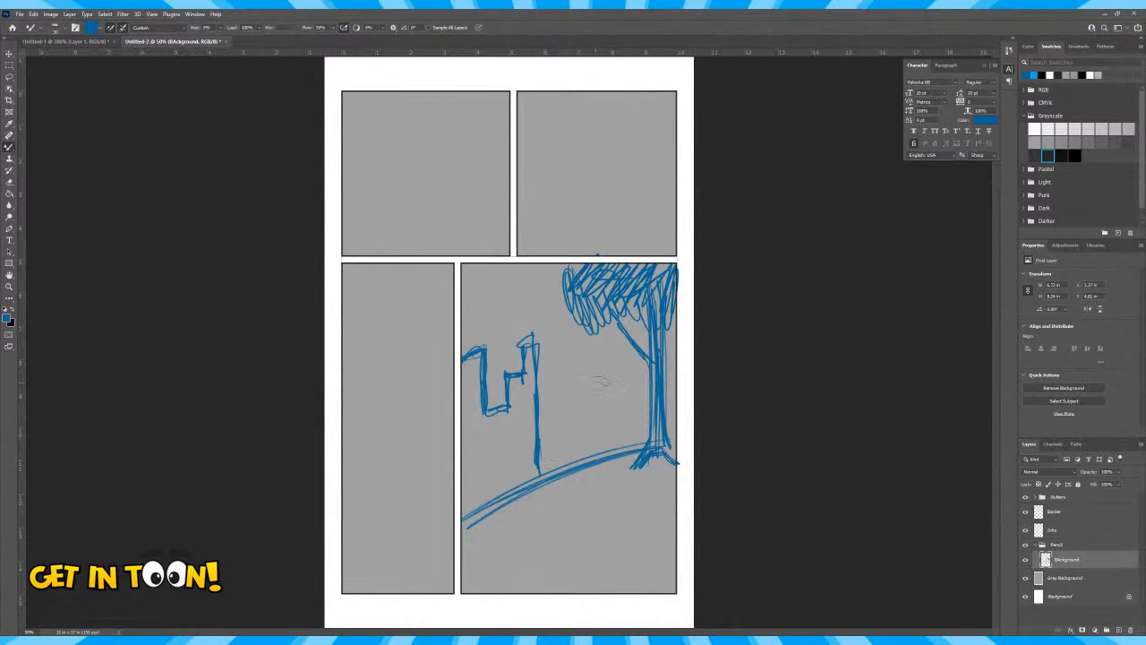
mouse_move(516, 291)
mouse_down()
mouse_move(487, 298)
mouse_move(537, 296)
mouse_move(502, 309)
mouse_move(484, 288)
mouse_move(468, 296)
mouse_move(512, 306)
mouse_up()
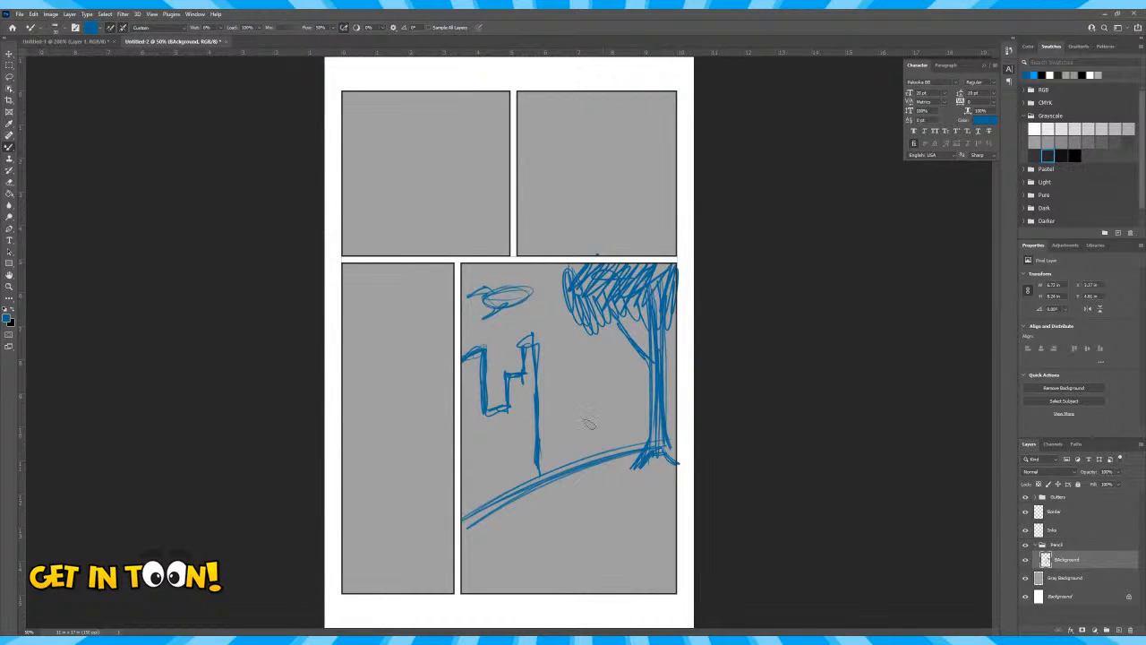
Sketch a small fixture on the building's edge, a second small cloud and two window marks in the large lower panel
drag(535, 461, 540, 386)
drag(544, 383, 590, 367)
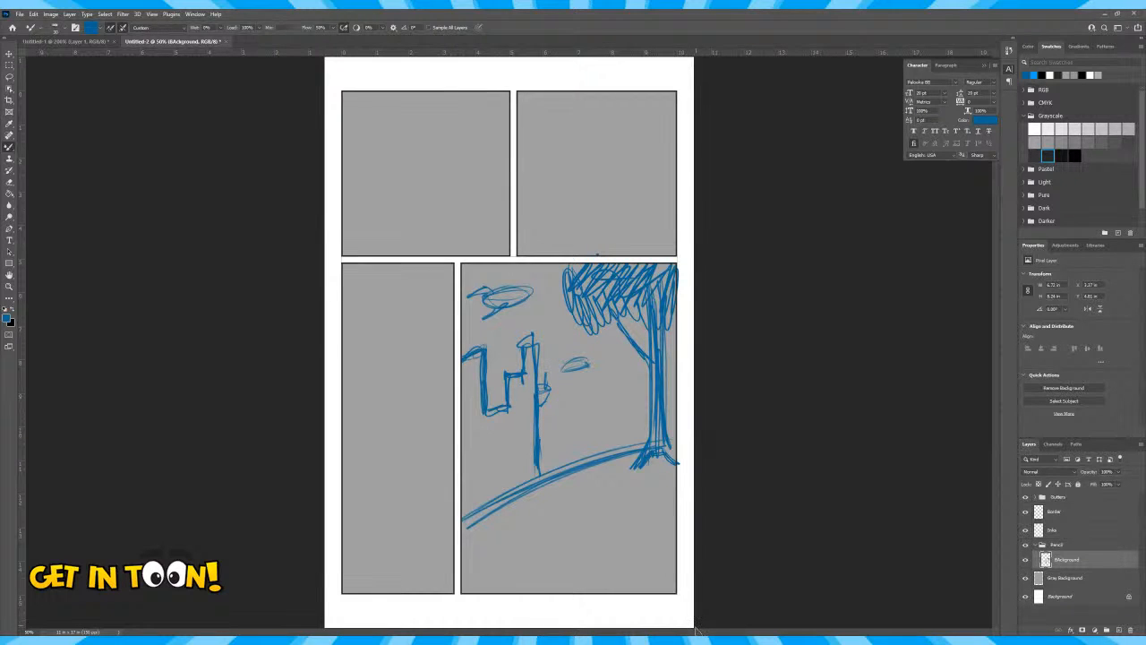
drag(484, 441, 502, 445)
Add a new layer above the background sketch in the Pencil group and name it "people"
click(1117, 630)
double_click(1064, 559)
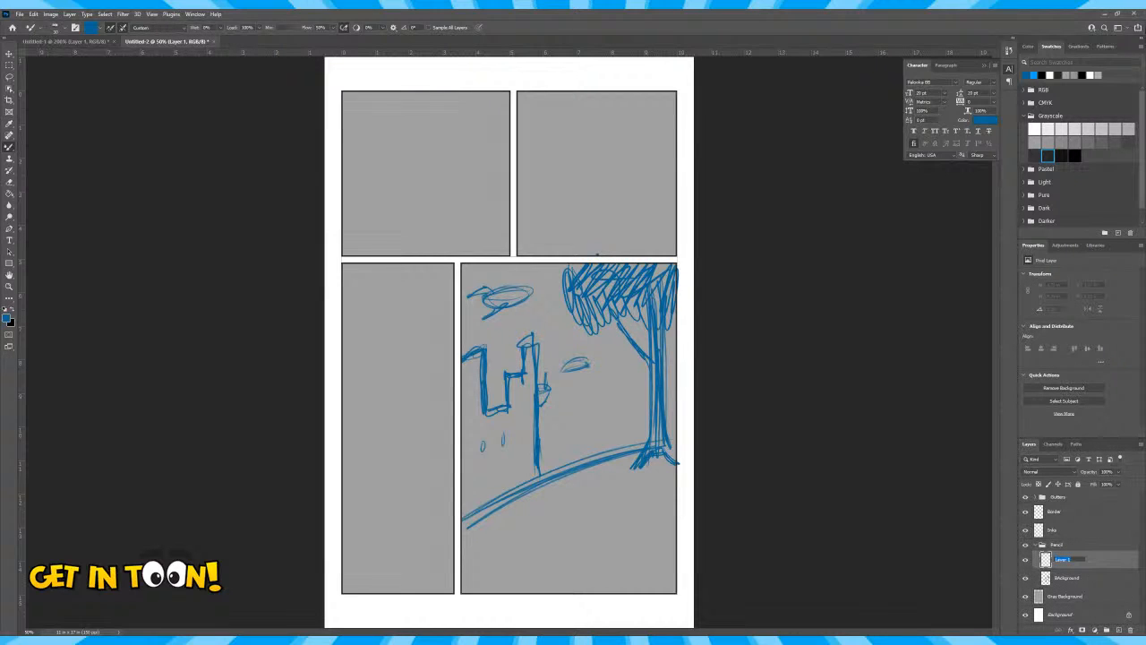
text(Pen)
key(Return)
Change the foreground colour to orange, trying green shades first
click(9, 320)
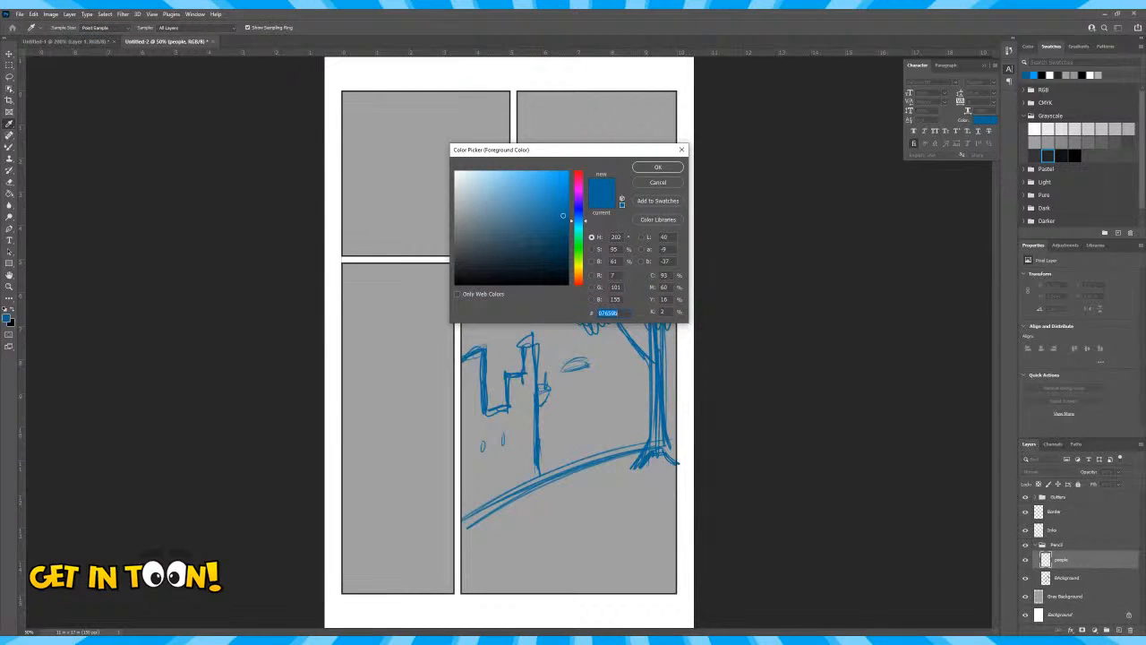
text(209b07)
click(545, 183)
click(564, 205)
click(541, 191)
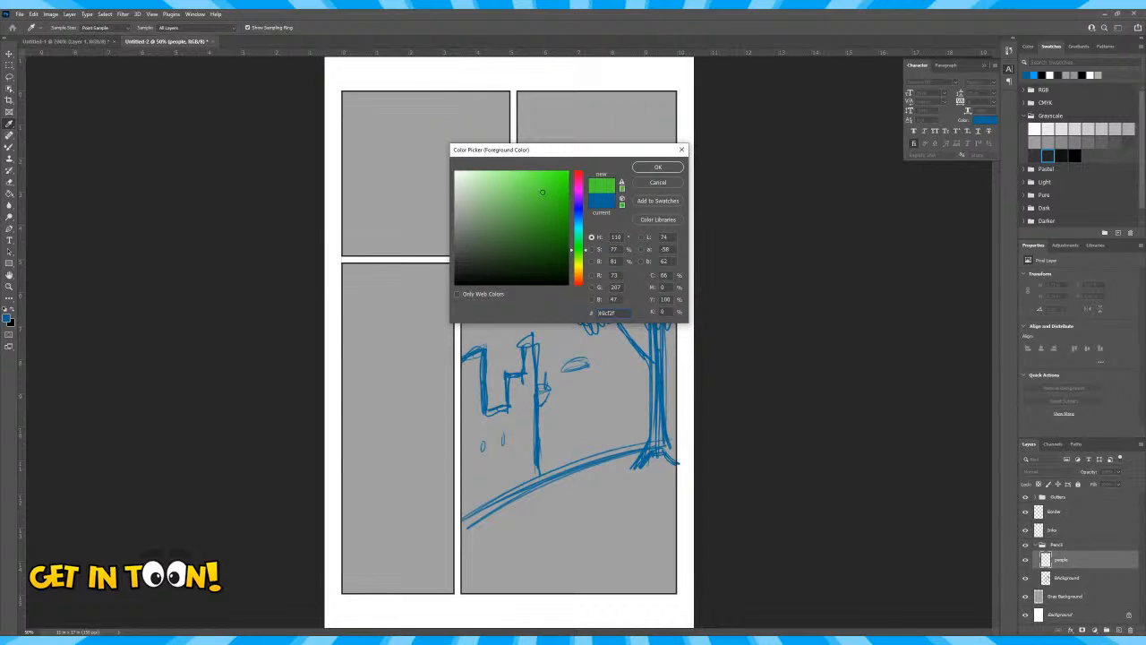
drag(579, 250, 579, 274)
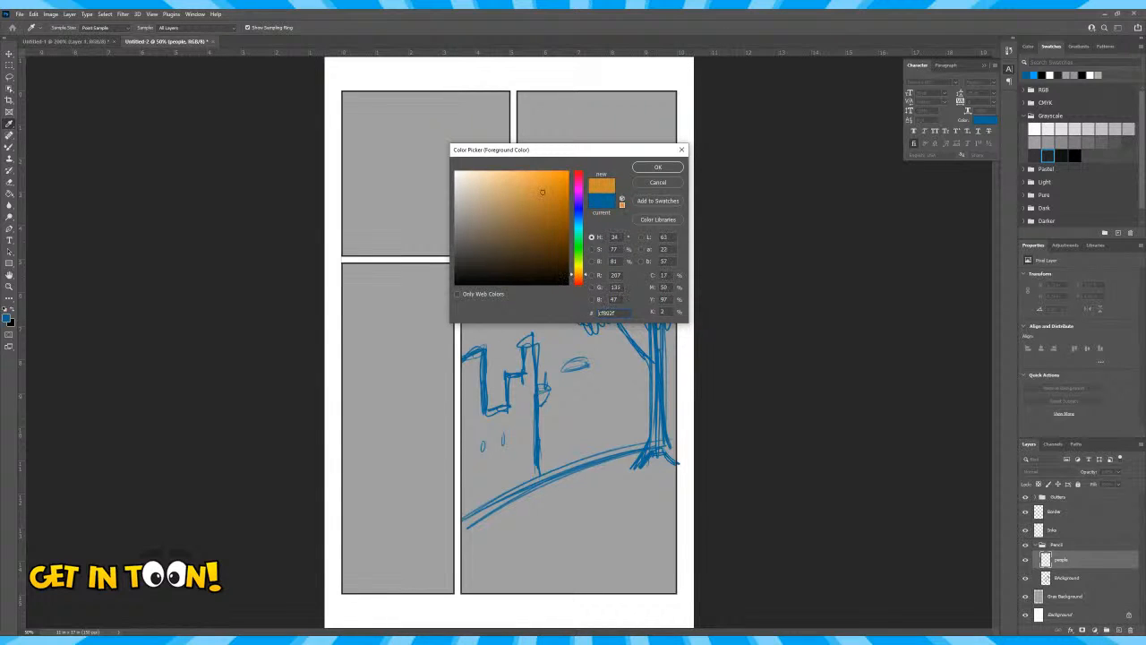
click(652, 167)
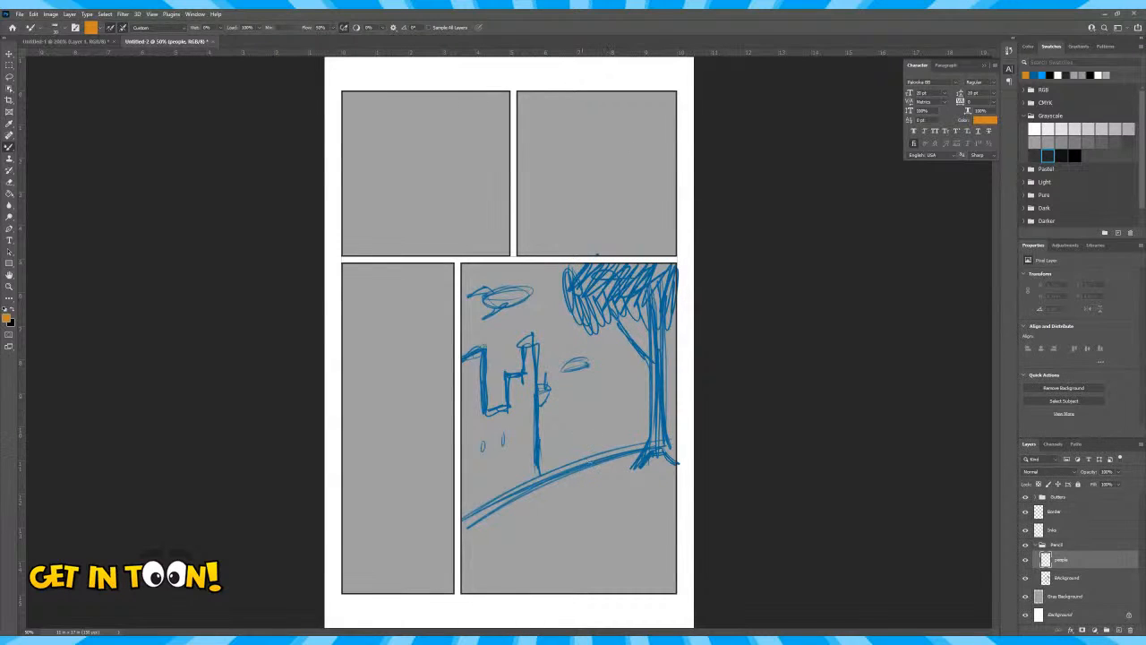
Rough out a running figure on the ground line and a second figure swinging from the tree branch in orange
mouse_move(573, 417)
mouse_down()
mouse_move(566, 426)
mouse_move(579, 424)
mouse_move(573, 437)
mouse_move(582, 426)
mouse_move(586, 443)
mouse_move(573, 455)
mouse_move(591, 441)
mouse_move(581, 452)
mouse_move(589, 473)
mouse_move(591, 448)
mouse_move(598, 471)
mouse_move(588, 521)
mouse_move(575, 516)
mouse_up()
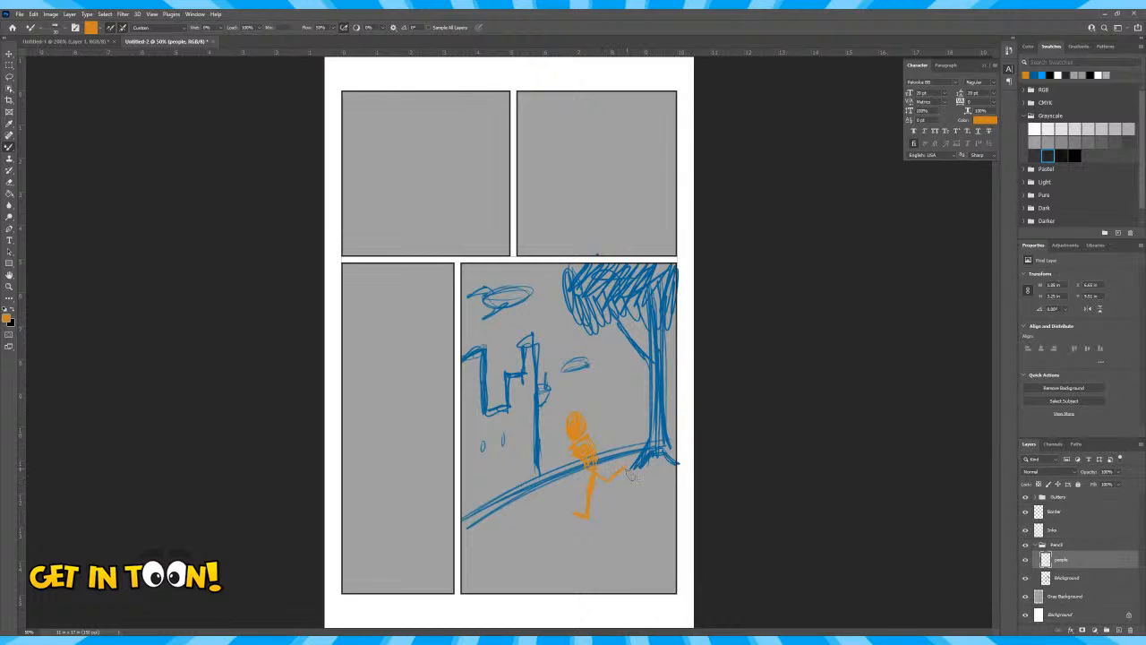
drag(629, 467, 604, 482)
drag(598, 436, 619, 428)
drag(565, 478, 583, 468)
click(624, 338)
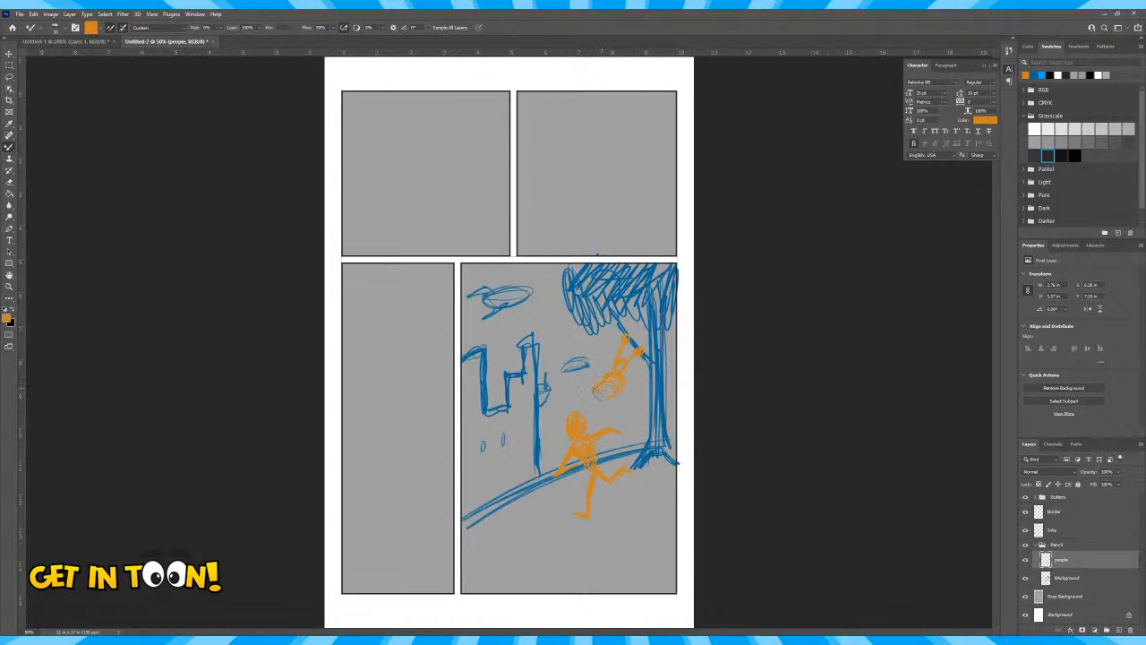
mouse_move(606, 396)
mouse_down()
mouse_move(570, 392)
mouse_move(585, 391)
mouse_move(576, 404)
mouse_move(567, 393)
mouse_move(613, 406)
mouse_move(601, 370)
mouse_move(585, 409)
mouse_move(634, 415)
mouse_move(635, 383)
mouse_up()
Add a new layer above the people layer in the Pencil group and name it "clean up"
click(1036, 545)
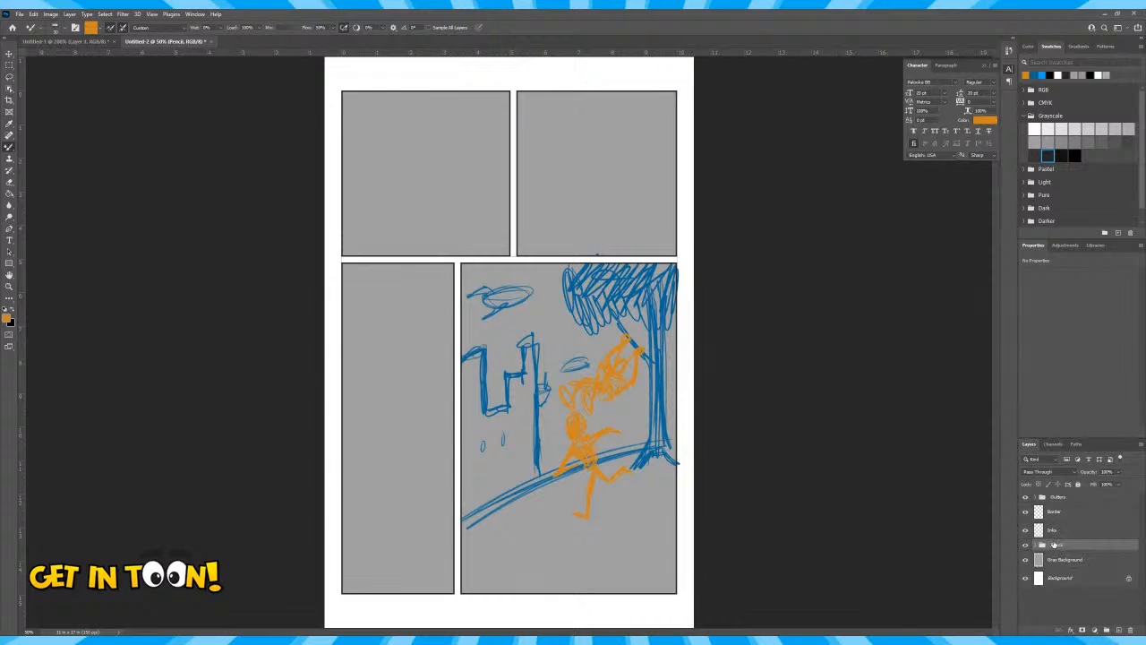
click(1057, 534)
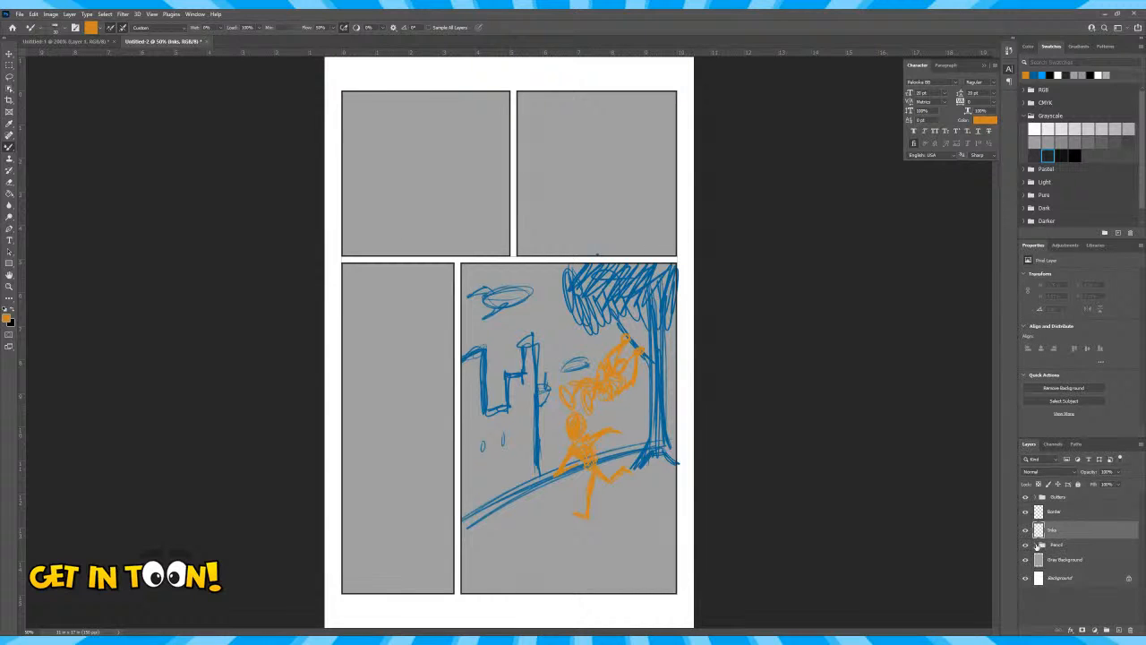
click(1036, 544)
click(1063, 560)
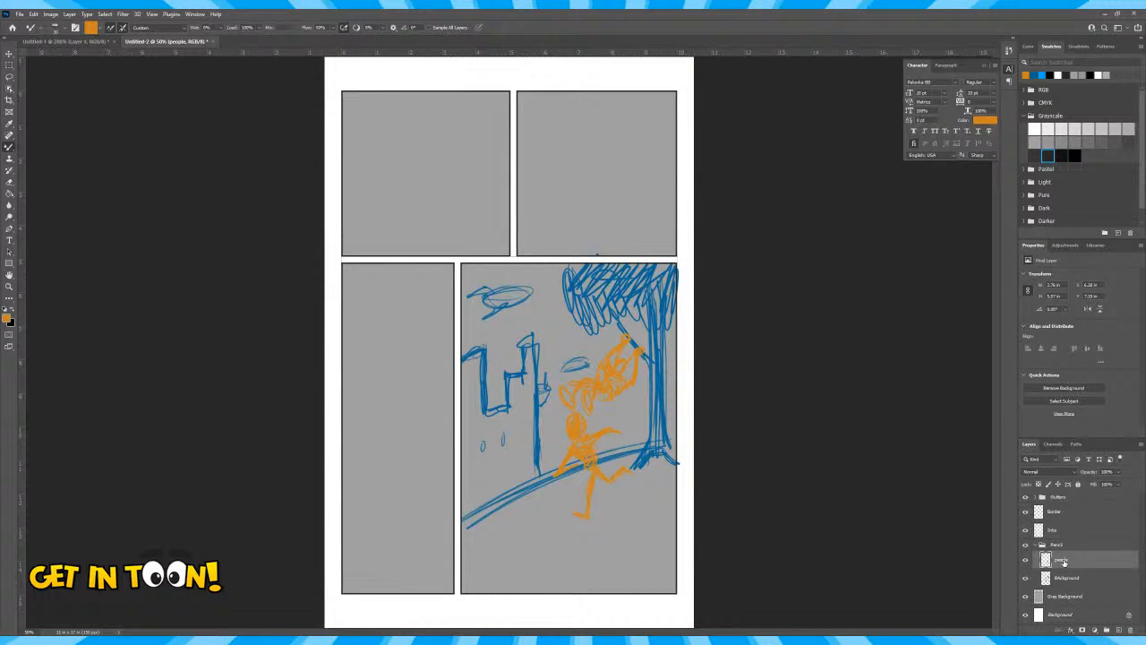
key(ctrl+shift+alt+n)
double_click(1062, 560)
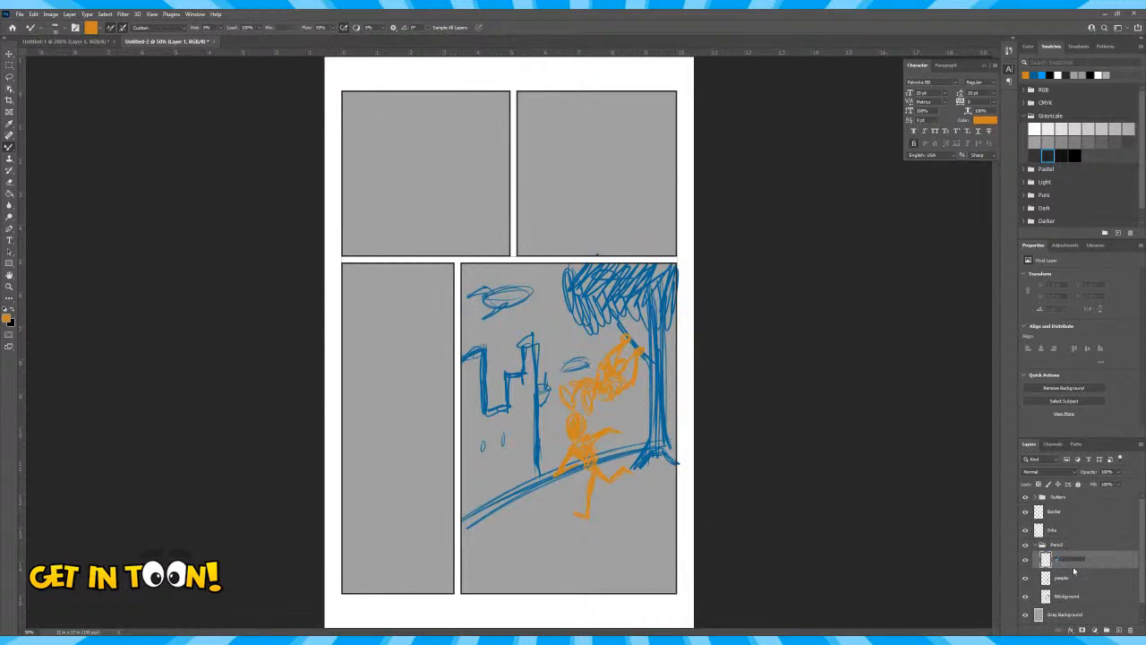
text(clean up)
key(Return)
Lower the opacity of the people layer and of the background sketch layer to fade both rough drawings
click(1073, 579)
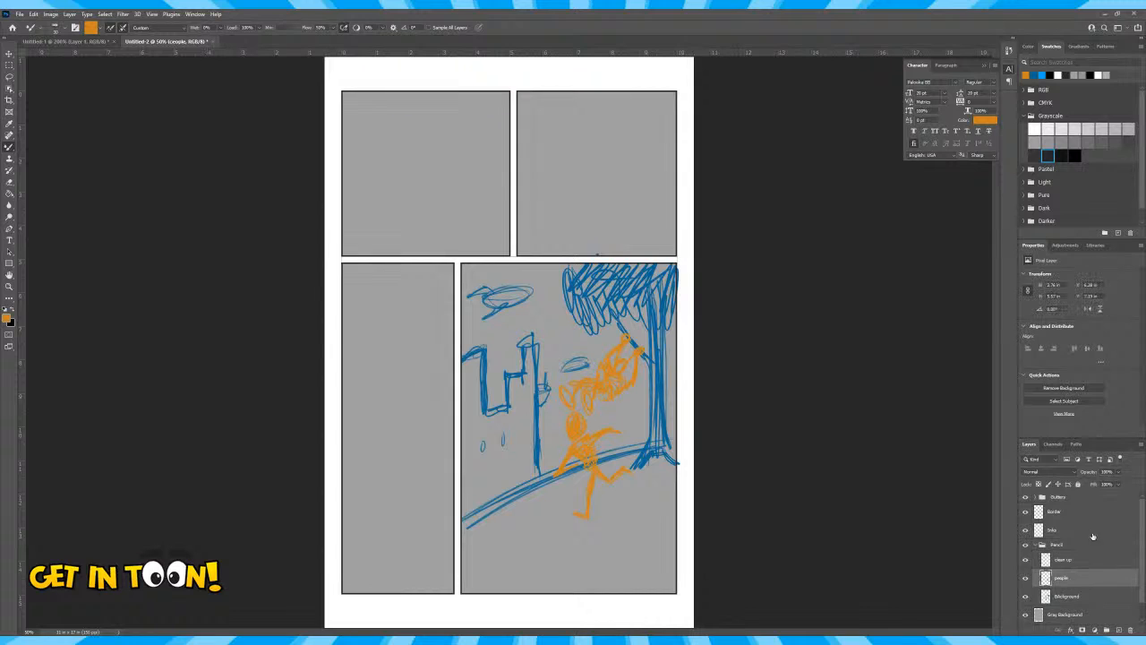
click(1117, 476)
drag(1118, 483, 1092, 482)
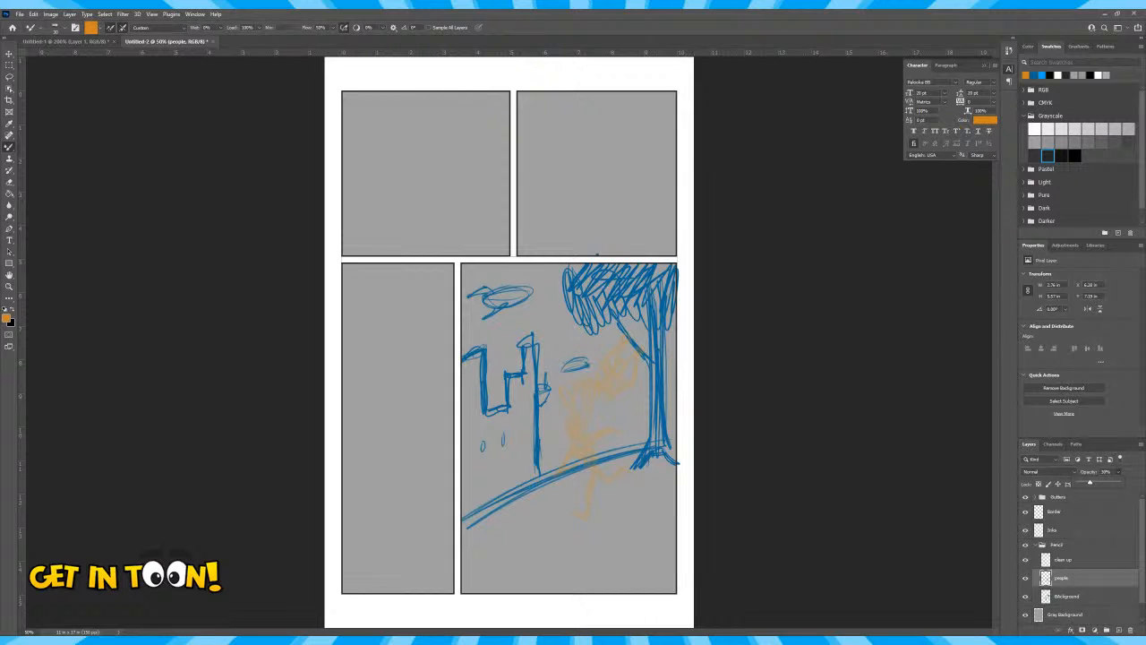
click(1070, 596)
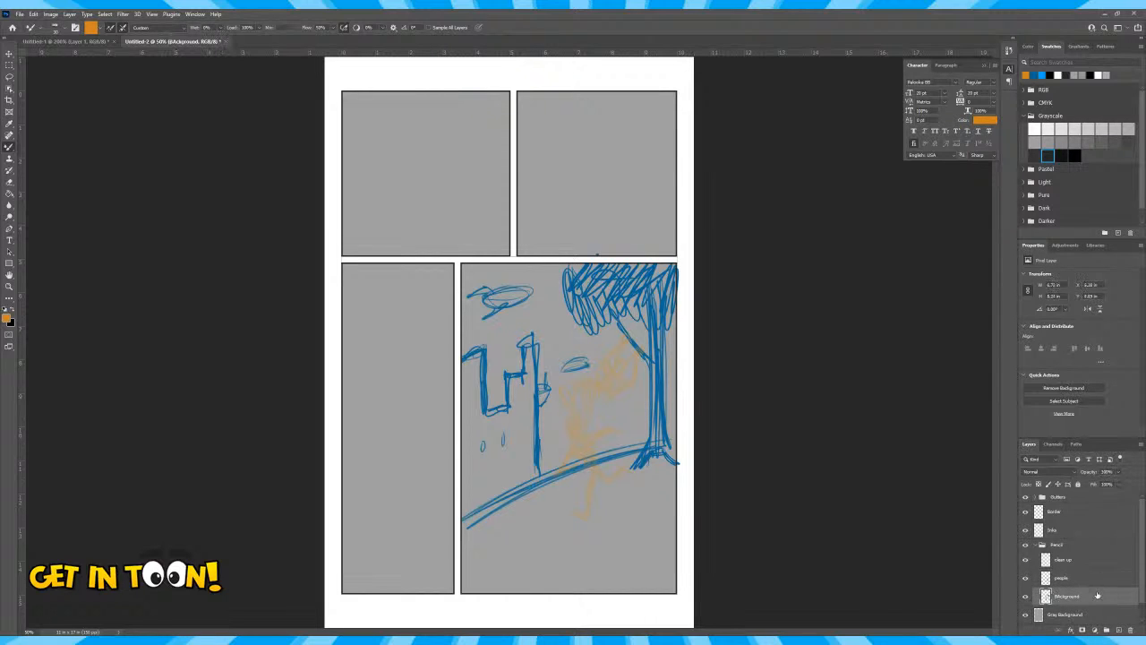
click(1117, 478)
drag(1119, 483, 1096, 483)
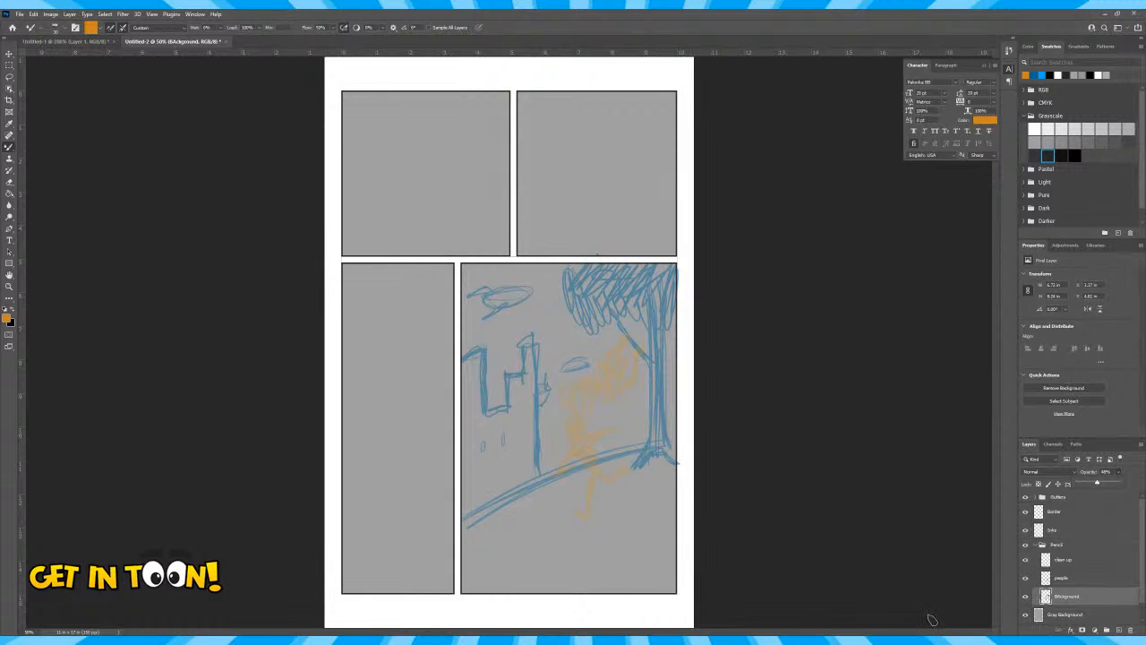
Reset the foreground colour to black and choose the Kyle's Drawing Box - Mechanical Pencil brush
key(d)
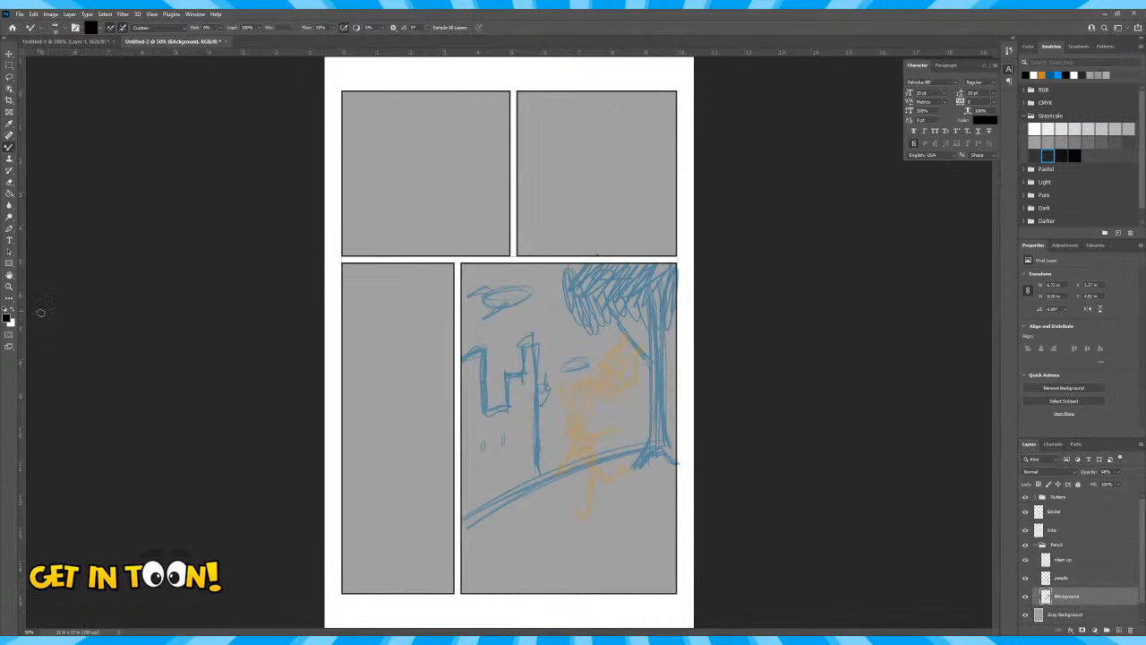
click(36, 28)
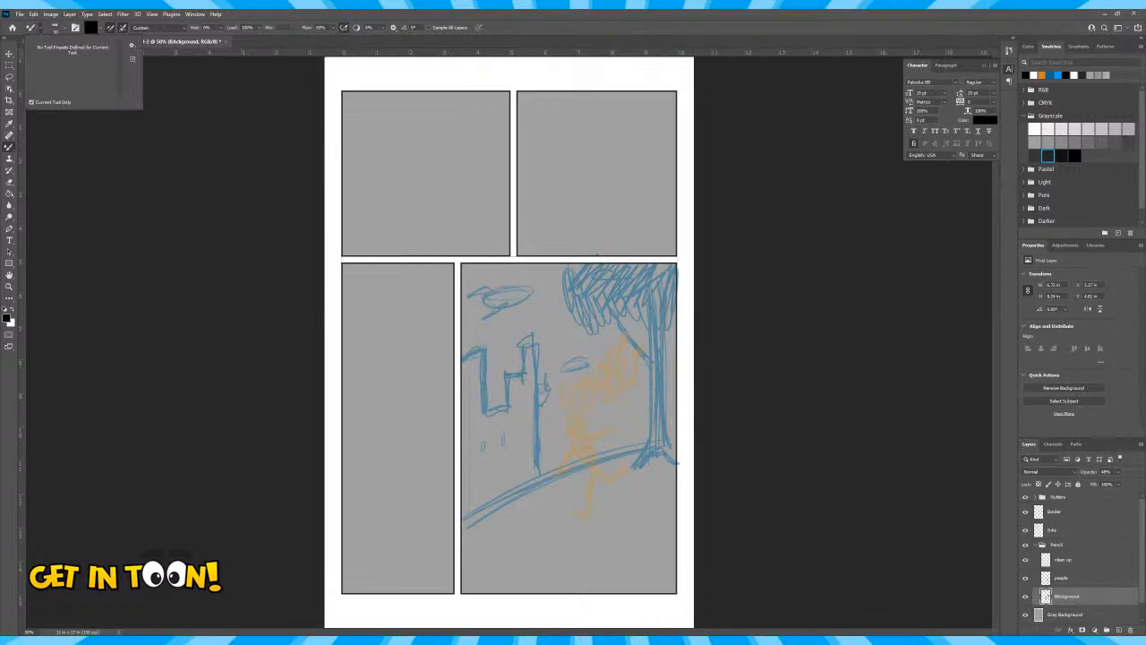
click(61, 29)
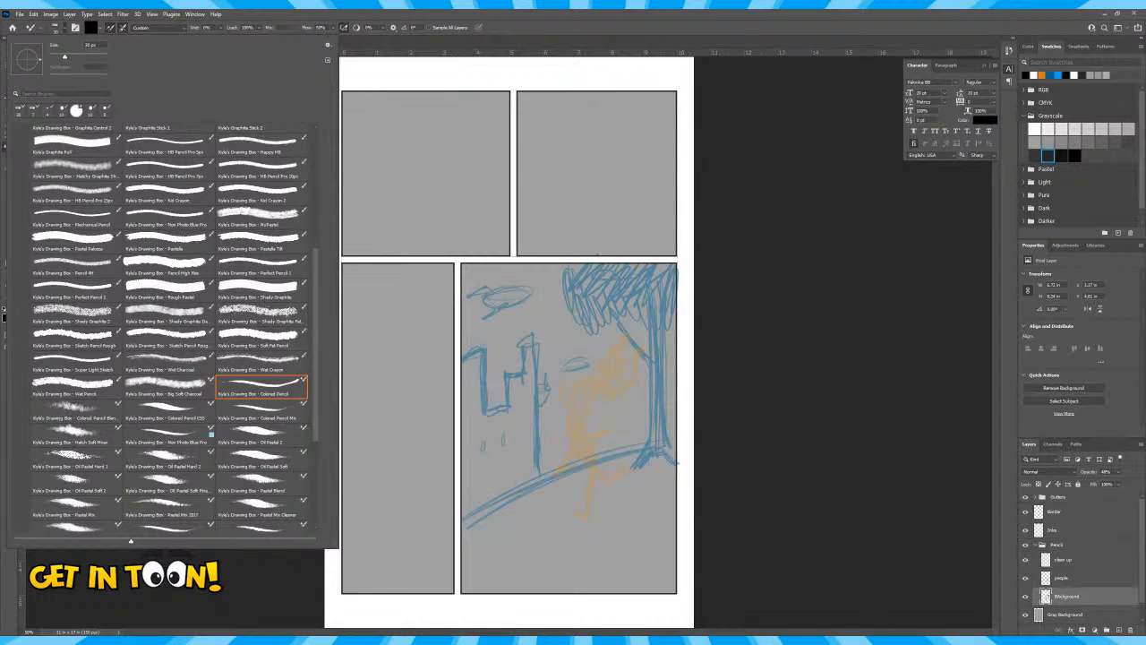
scroll(174, 327, up, 2)
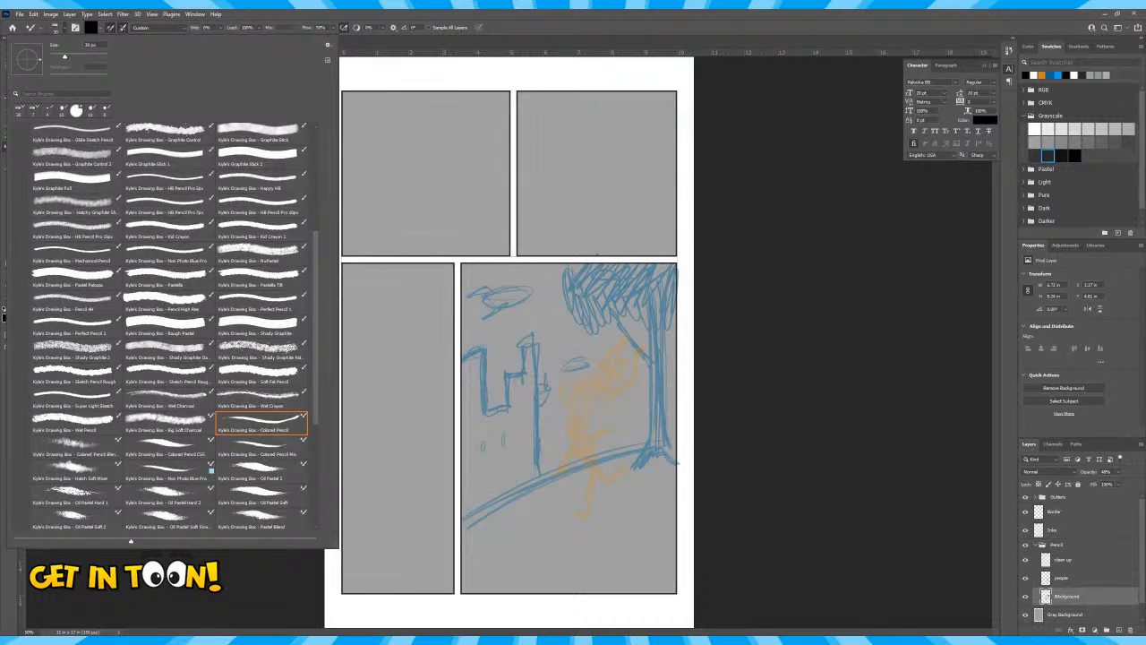
click(77, 255)
click(762, 235)
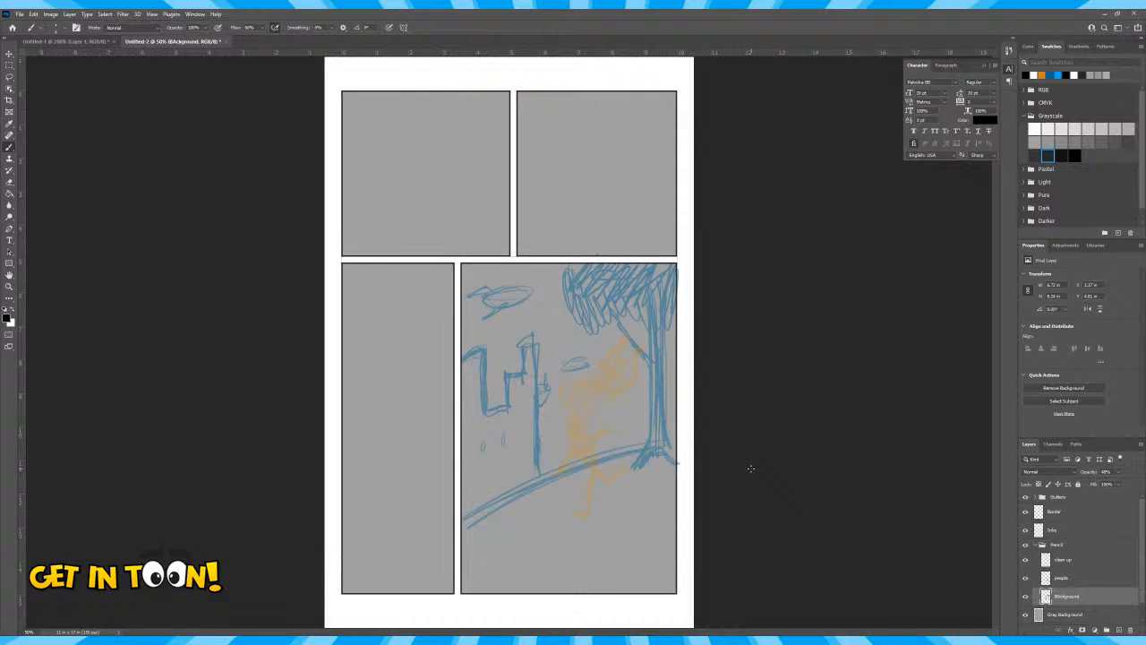
Pencil the swinging figure's hands gripping the branch, both arms and the side of the torso, undoing the first trial stroke
click(9, 287)
drag(507, 325, 470, 471)
key(space)
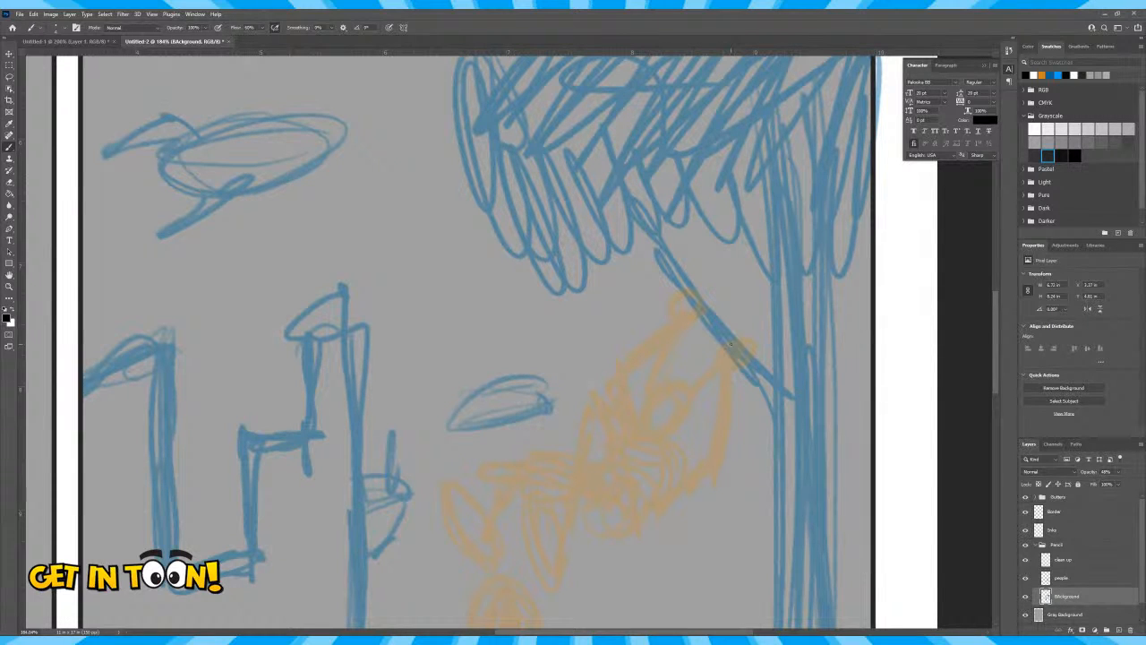
drag(694, 312, 690, 314)
key(ctrl+z)
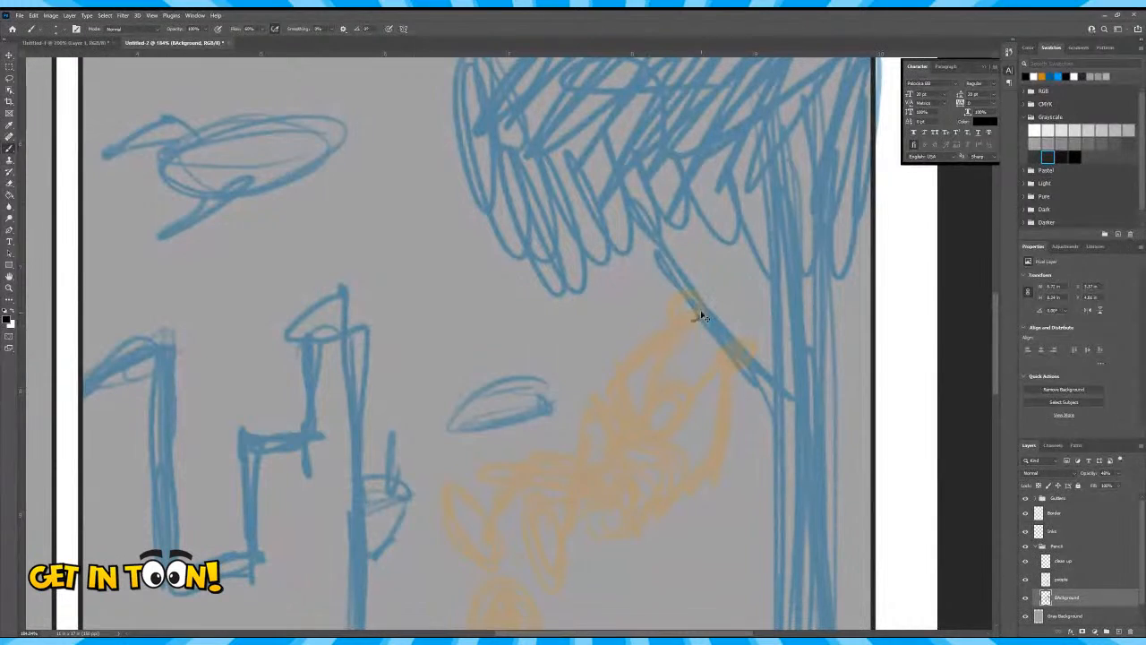
drag(695, 297, 690, 313)
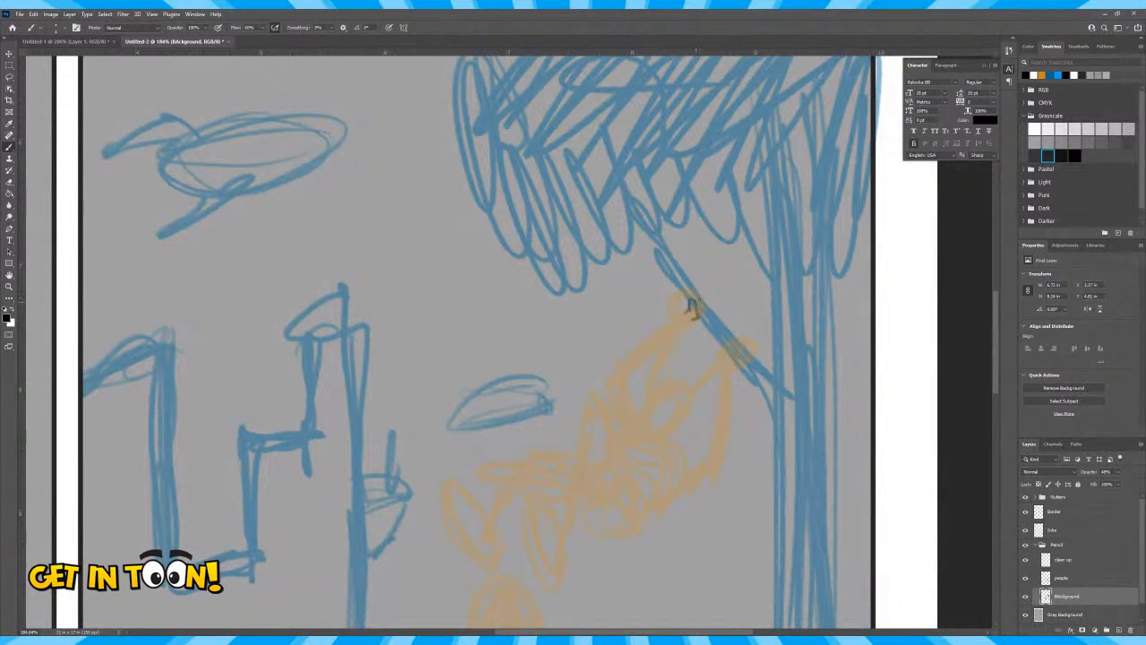
mouse_move(695, 285)
mouse_down()
mouse_move(679, 283)
mouse_move(678, 329)
mouse_up()
mouse_move(674, 320)
mouse_down()
mouse_move(607, 351)
mouse_move(630, 360)
mouse_move(630, 412)
mouse_up()
drag(618, 358, 616, 404)
mouse_move(723, 345)
mouse_down()
mouse_move(718, 361)
mouse_move(738, 349)
mouse_move(751, 359)
mouse_up()
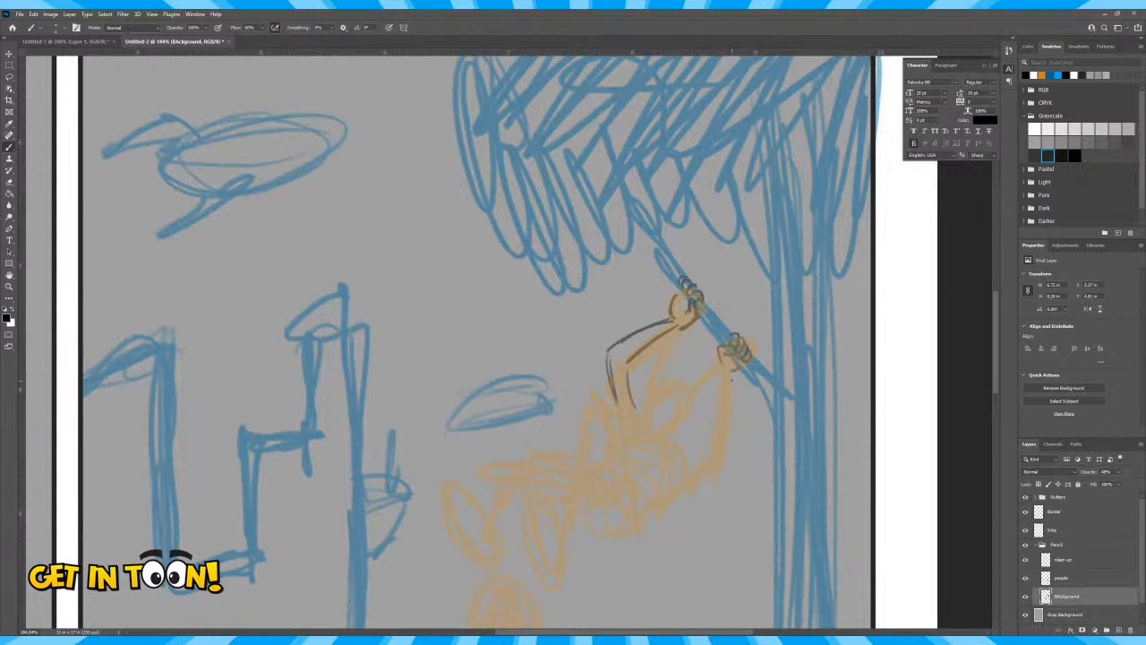
mouse_move(732, 374)
mouse_down()
mouse_move(727, 444)
mouse_move(716, 418)
mouse_move(677, 446)
mouse_move(689, 456)
mouse_move(648, 507)
mouse_up()
drag(682, 462, 646, 501)
Pencil the swinging figure's bent legs and both shoes over the orange rough
mouse_move(579, 409)
mouse_down()
mouse_move(602, 397)
mouse_move(590, 413)
mouse_move(578, 527)
mouse_up()
mouse_move(591, 432)
mouse_down()
mouse_move(574, 552)
mouse_move(555, 501)
mouse_move(521, 498)
mouse_move(564, 542)
mouse_up()
mouse_move(548, 498)
mouse_down()
mouse_move(564, 553)
mouse_move(539, 584)
mouse_up()
drag(517, 514, 553, 591)
drag(579, 498, 556, 596)
drag(520, 504, 555, 570)
drag(591, 446, 620, 529)
drag(598, 401, 627, 505)
drag(623, 452, 627, 489)
mouse_move(573, 454)
mouse_down()
mouse_move(489, 460)
mouse_move(494, 512)
mouse_up()
mouse_move(493, 468)
mouse_down()
mouse_move(485, 548)
mouse_move(503, 551)
mouse_move(502, 519)
mouse_move(544, 475)
mouse_move(562, 494)
mouse_move(505, 542)
mouse_move(460, 491)
mouse_move(488, 561)
mouse_up()
drag(449, 516, 497, 565)
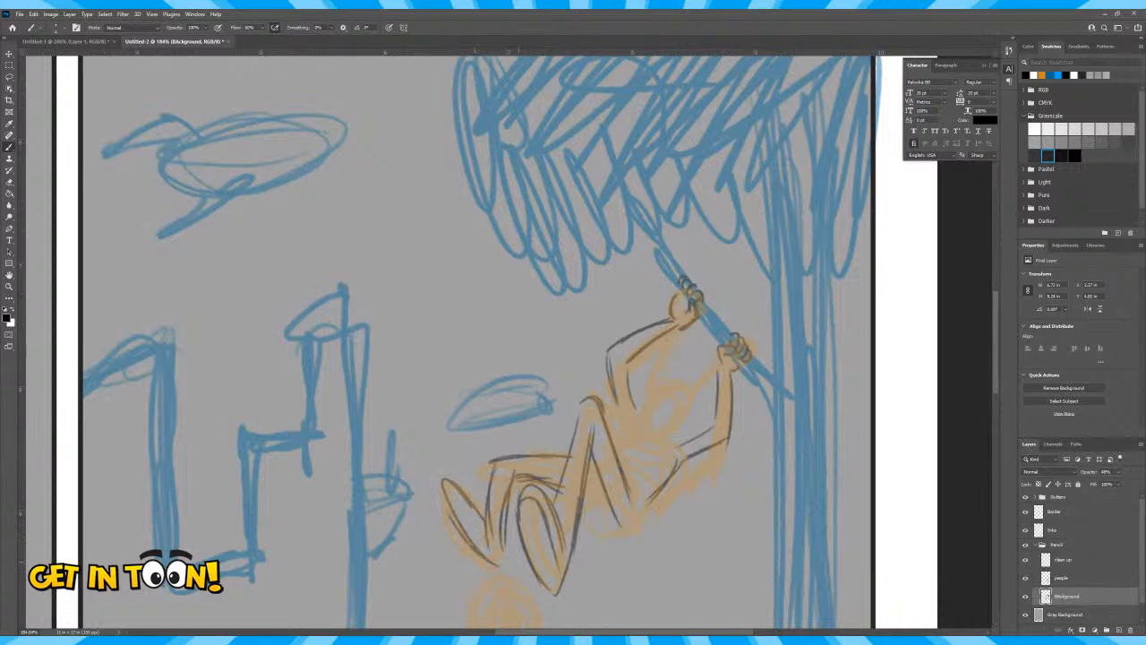
Pencil the swinging figure's hips, shoulder line and head, adding the face, headband, hair and wrist cuffs
drag(582, 508, 624, 529)
mouse_move(618, 446)
mouse_down()
mouse_move(657, 426)
mouse_move(615, 439)
mouse_move(714, 424)
mouse_up()
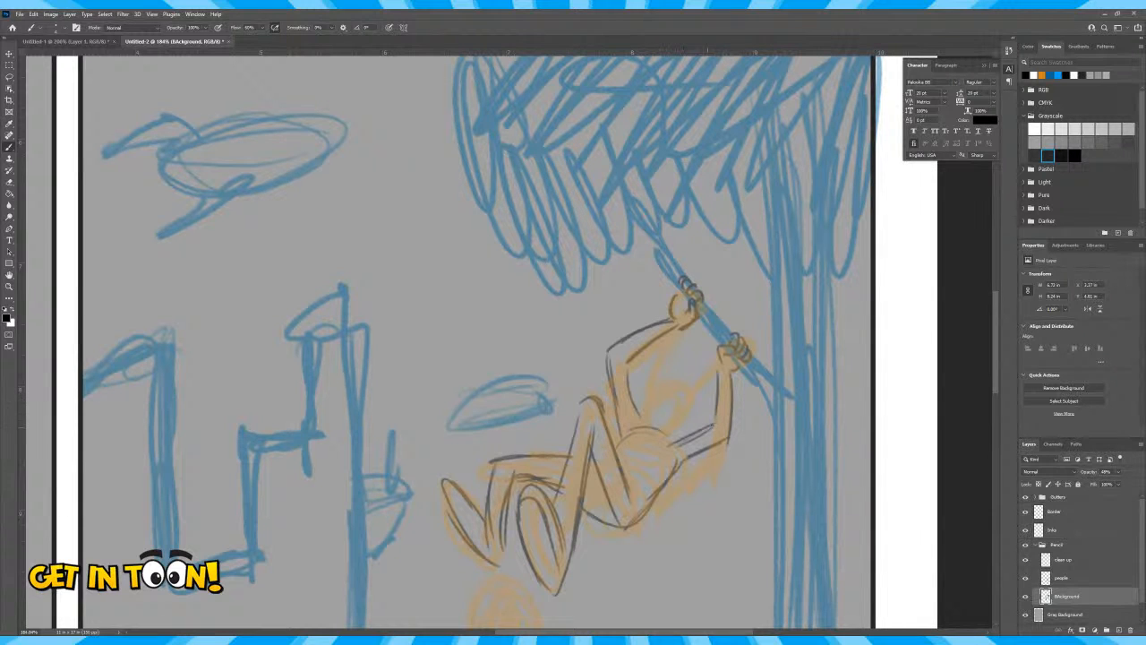
mouse_move(645, 425)
mouse_down()
mouse_move(670, 383)
mouse_move(696, 421)
mouse_move(682, 435)
mouse_up()
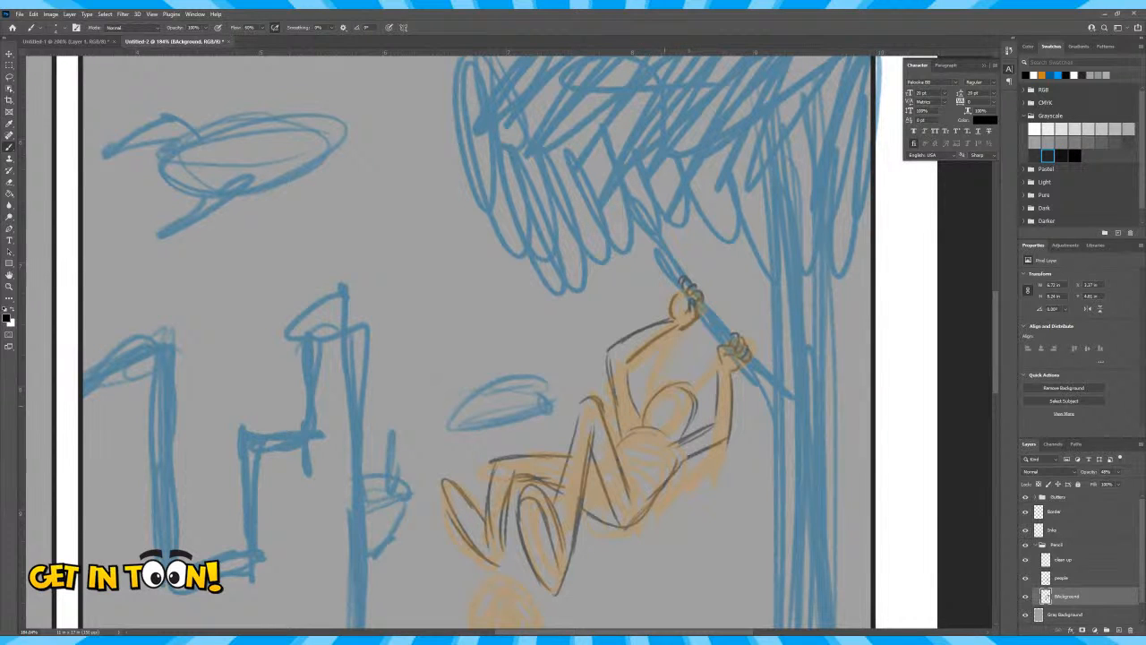
mouse_move(659, 399)
mouse_down()
mouse_move(676, 396)
mouse_move(694, 414)
mouse_move(695, 403)
mouse_move(657, 413)
mouse_move(672, 406)
mouse_move(695, 428)
mouse_move(650, 401)
mouse_move(648, 427)
mouse_move(670, 426)
mouse_move(686, 367)
mouse_move(706, 365)
mouse_move(627, 342)
mouse_move(671, 328)
mouse_move(659, 317)
mouse_move(656, 335)
mouse_up()
mouse_move(715, 374)
mouse_down()
mouse_move(734, 366)
mouse_move(718, 400)
mouse_move(728, 408)
mouse_up()
mouse_move(729, 384)
mouse_down()
mouse_move(730, 409)
mouse_move(709, 415)
mouse_up()
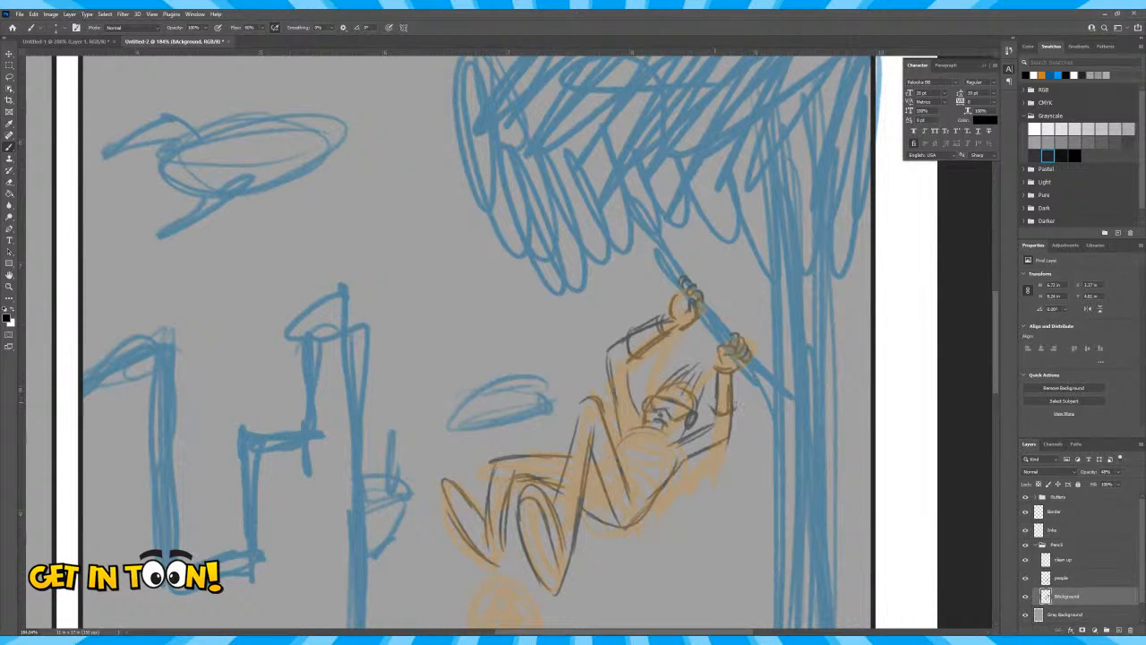
Add clothing lines to the swinging figure's trouser legs, waist and chest
drag(566, 442, 589, 461)
drag(489, 471, 503, 492)
mouse_move(648, 466)
mouse_down()
mouse_move(623, 499)
mouse_move(631, 507)
mouse_up()
drag(609, 445, 602, 494)
mouse_move(615, 460)
mouse_down()
mouse_move(603, 489)
mouse_move(628, 488)
mouse_up()
mouse_move(657, 451)
mouse_down()
mouse_move(651, 479)
mouse_move(623, 454)
mouse_move(628, 469)
mouse_up()
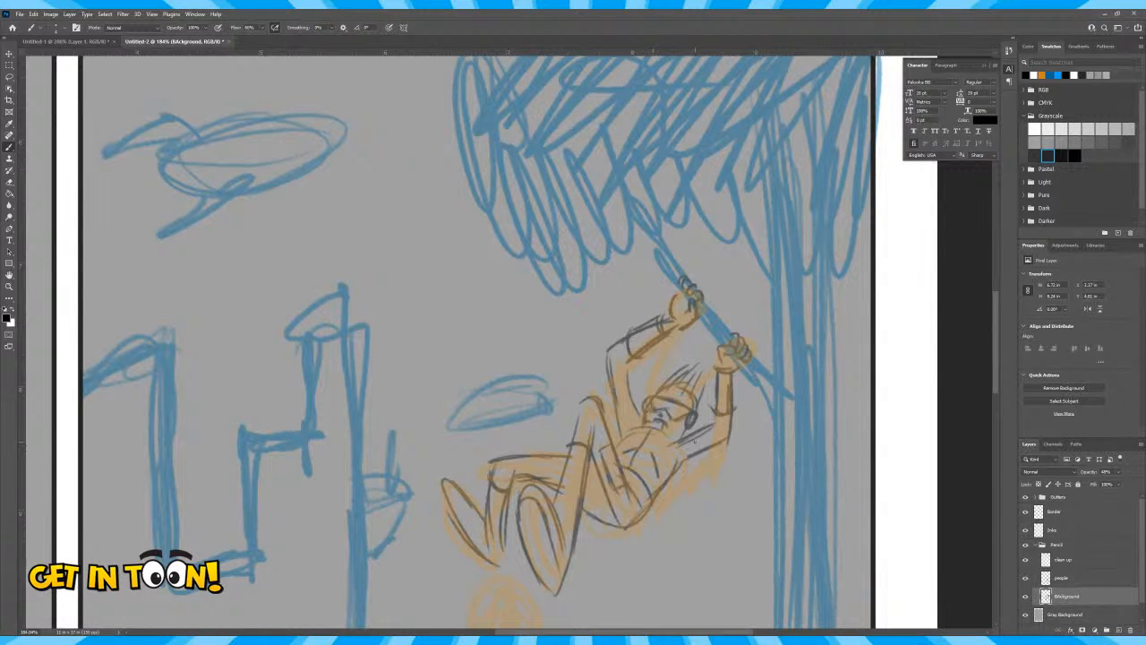
Add the swinging figure's sleeve edge and knee lines, tread lines on the near shoe and a sole on the far shoe
mouse_move(684, 444)
mouse_down()
mouse_move(674, 467)
mouse_move(681, 457)
mouse_up()
mouse_move(637, 417)
mouse_down()
mouse_move(618, 433)
mouse_move(591, 402)
mouse_up()
mouse_move(519, 512)
mouse_down()
mouse_move(539, 508)
mouse_move(552, 541)
mouse_up()
mouse_move(539, 574)
mouse_down()
mouse_move(558, 564)
mouse_move(564, 574)
mouse_up()
drag(437, 481, 485, 562)
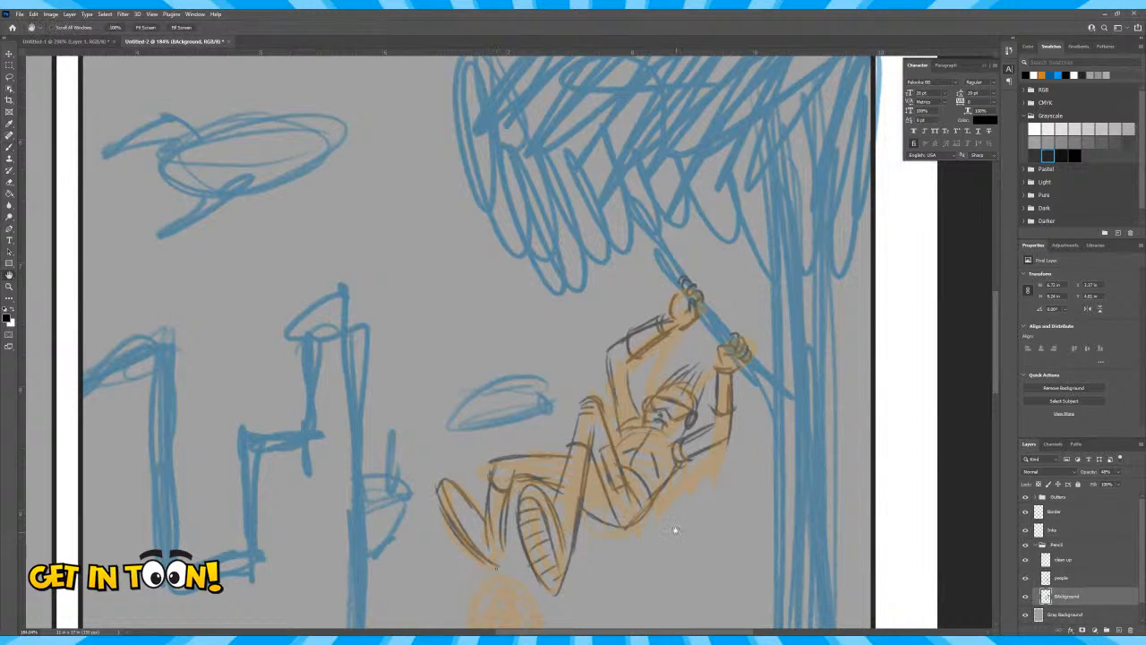
Pencil the running figure's head with eyes, open mouth, ear and hairline over the orange rough
scroll(672, 529, down, 8)
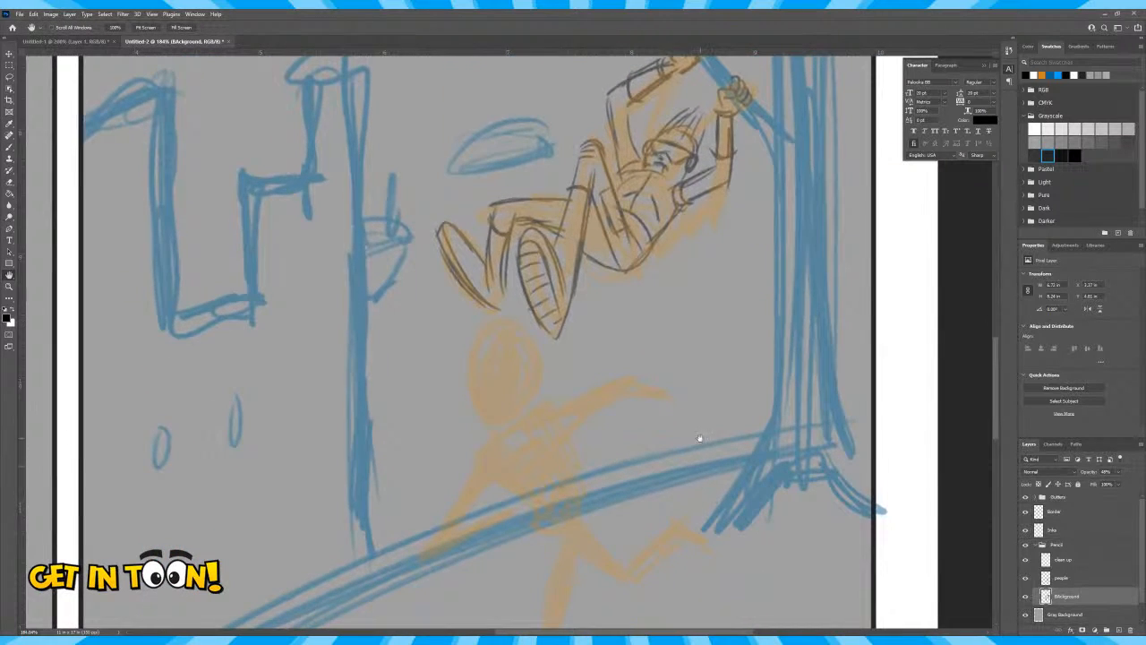
scroll(699, 448, up, 1)
key(b)
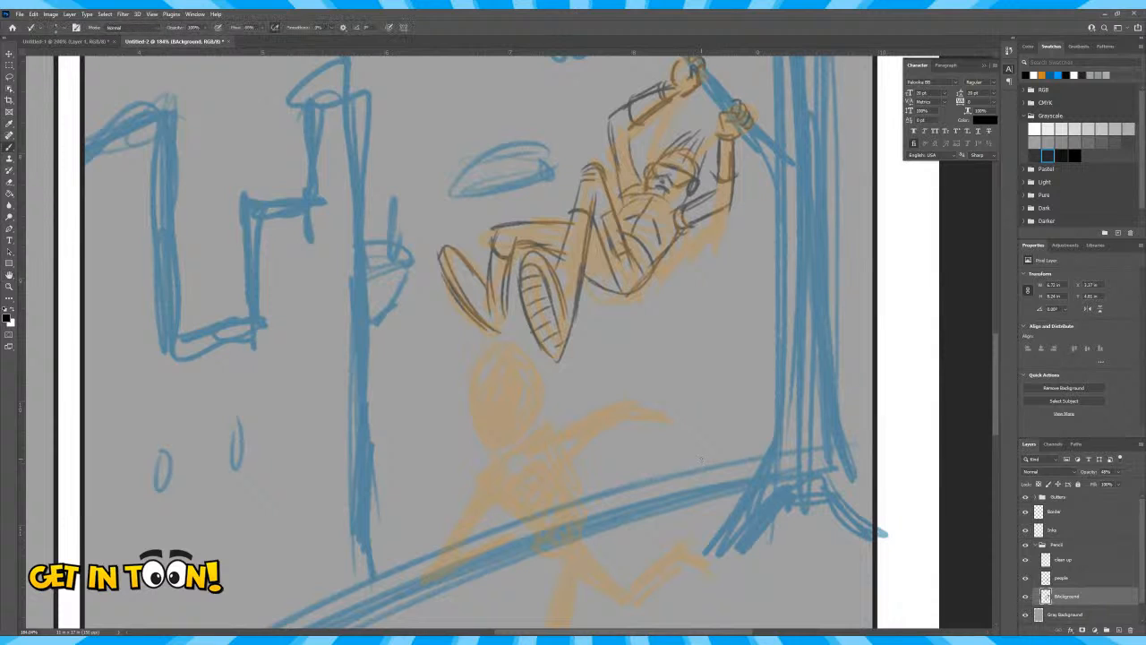
mouse_move(477, 383)
mouse_down()
mouse_move(474, 414)
mouse_move(508, 434)
mouse_move(494, 443)
mouse_move(505, 459)
mouse_move(519, 433)
mouse_move(515, 451)
mouse_up()
click(488, 385)
mouse_move(523, 372)
mouse_down()
mouse_move(535, 397)
mouse_move(473, 387)
mouse_move(485, 362)
mouse_move(511, 373)
mouse_move(458, 394)
mouse_up()
Pencil the running figure's outstretched arm, torso sides and bent front arm over the orange rough, adding both hands
mouse_move(466, 353)
mouse_down()
mouse_move(506, 340)
mouse_move(535, 370)
mouse_move(517, 386)
mouse_move(528, 433)
mouse_move(650, 410)
mouse_up()
mouse_move(555, 457)
mouse_down()
mouse_move(634, 419)
mouse_move(652, 423)
mouse_up()
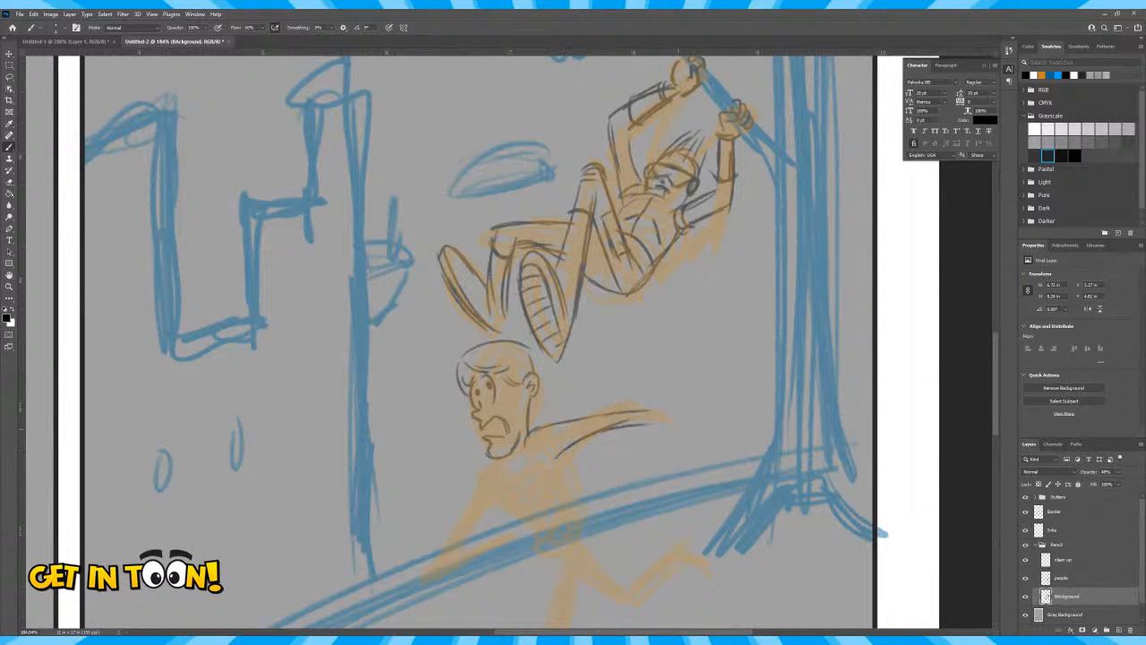
drag(558, 454, 575, 529)
mouse_move(491, 469)
mouse_down()
mouse_move(507, 520)
mouse_move(529, 533)
mouse_move(462, 519)
mouse_move(436, 557)
mouse_up()
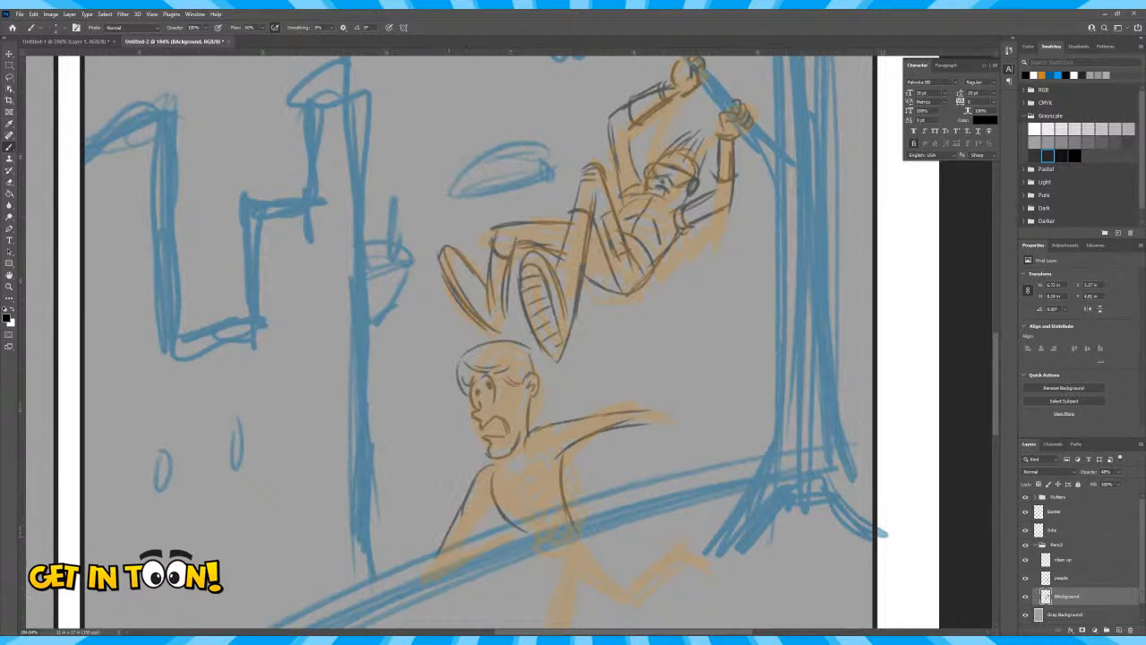
mouse_move(488, 500)
mouse_down()
mouse_move(467, 535)
mouse_move(509, 523)
mouse_move(482, 533)
mouse_up()
drag(431, 570, 508, 538)
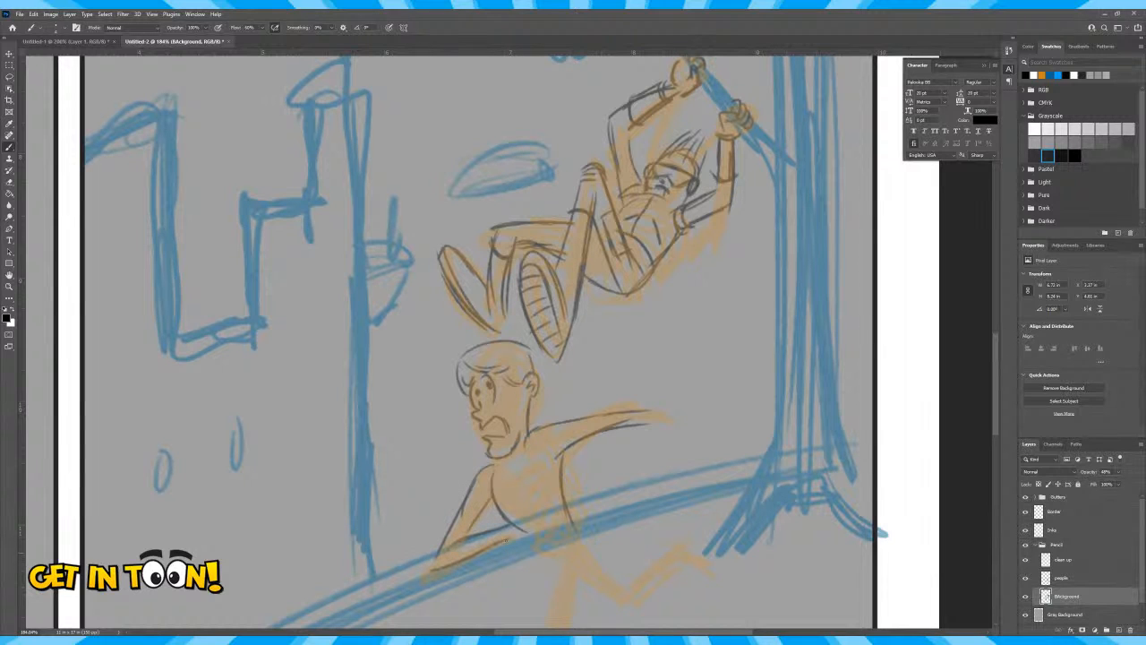
mouse_move(525, 500)
mouse_down()
mouse_move(512, 525)
mouse_move(541, 505)
mouse_move(537, 539)
mouse_move(506, 537)
mouse_up()
mouse_move(646, 415)
mouse_down()
mouse_move(685, 412)
mouse_move(685, 423)
mouse_move(675, 411)
mouse_move(693, 397)
mouse_move(714, 410)
mouse_move(687, 422)
mouse_up()
Pencil both contours of the running figure's straight supporting leg from the hip down to the ankle
key(space)
drag(645, 558, 603, 386)
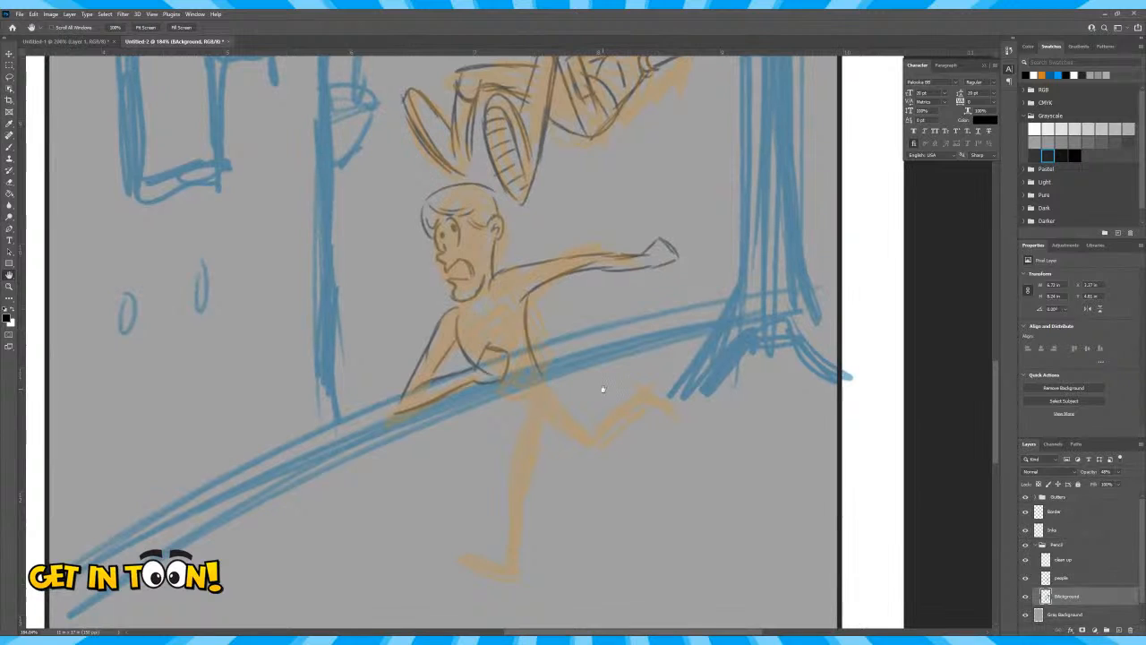
drag(553, 385, 512, 565)
drag(535, 403, 510, 546)
drag(523, 464, 503, 569)
drag(461, 535, 488, 587)
drag(477, 568, 503, 578)
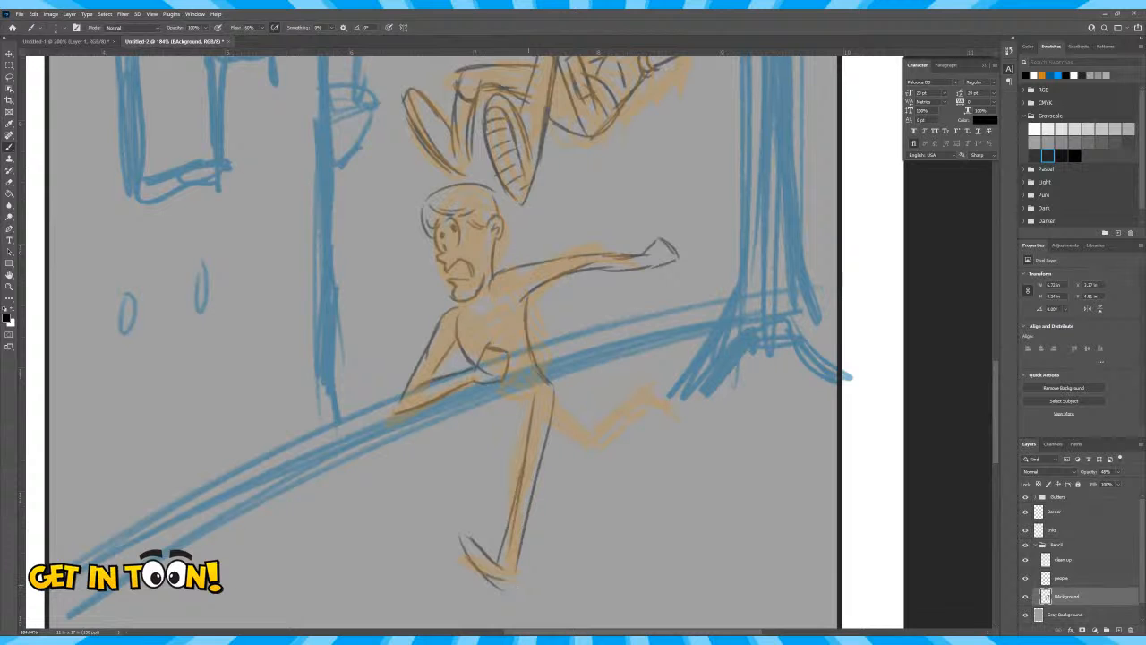
key(ctrl+z)
key(ctrl+z)
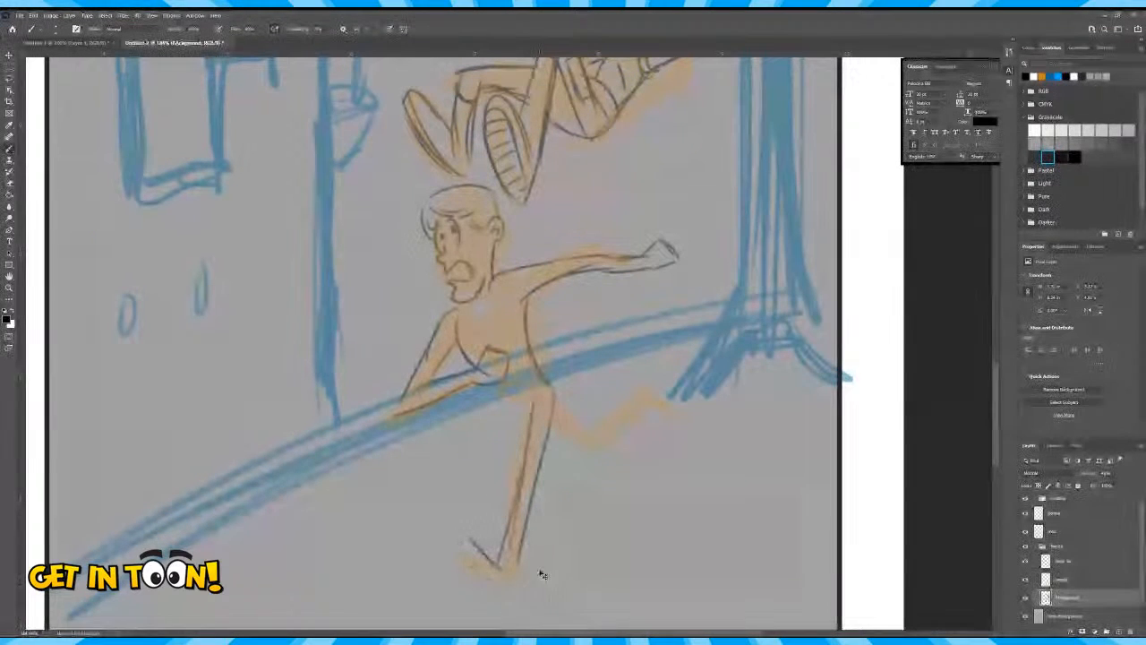
key(ctrl+z)
Draw the running figure's planted foot, hip line and bent trailing leg with its foot
mouse_move(496, 561)
mouse_down()
mouse_move(460, 580)
mouse_move(463, 590)
mouse_move(516, 583)
mouse_up()
drag(493, 388, 587, 457)
mouse_move(550, 387)
mouse_down()
mouse_move(593, 439)
mouse_move(642, 405)
mouse_move(591, 439)
mouse_move(634, 390)
mouse_move(669, 428)
mouse_up()
drag(635, 383, 670, 430)
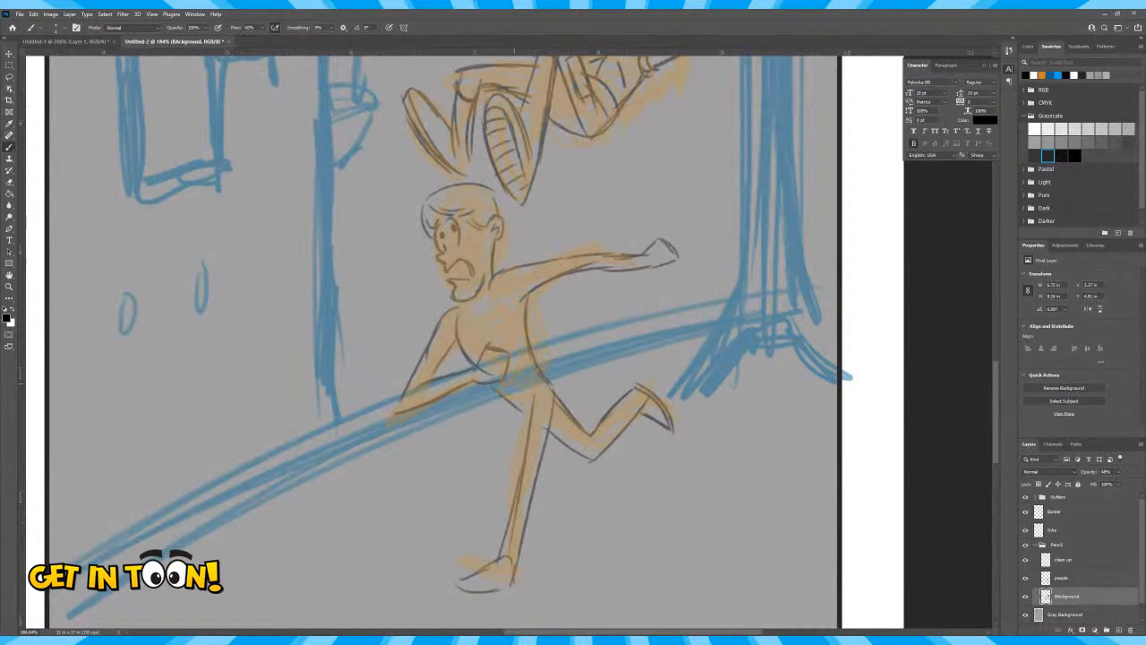
Add a belt with a round buckle, a collar, a chest emblem and sleeve bands to the running figure's costume
mouse_move(498, 400)
mouse_down()
mouse_move(535, 374)
mouse_move(516, 389)
mouse_up()
mouse_move(485, 290)
mouse_down()
mouse_move(460, 308)
mouse_move(492, 295)
mouse_move(464, 320)
mouse_move(480, 328)
mouse_move(476, 313)
mouse_move(532, 274)
mouse_up()
mouse_move(527, 283)
mouse_down()
mouse_move(546, 263)
mouse_move(638, 259)
mouse_up()
mouse_move(429, 352)
mouse_down()
mouse_move(450, 342)
mouse_move(445, 356)
mouse_up()
drag(416, 371, 457, 377)
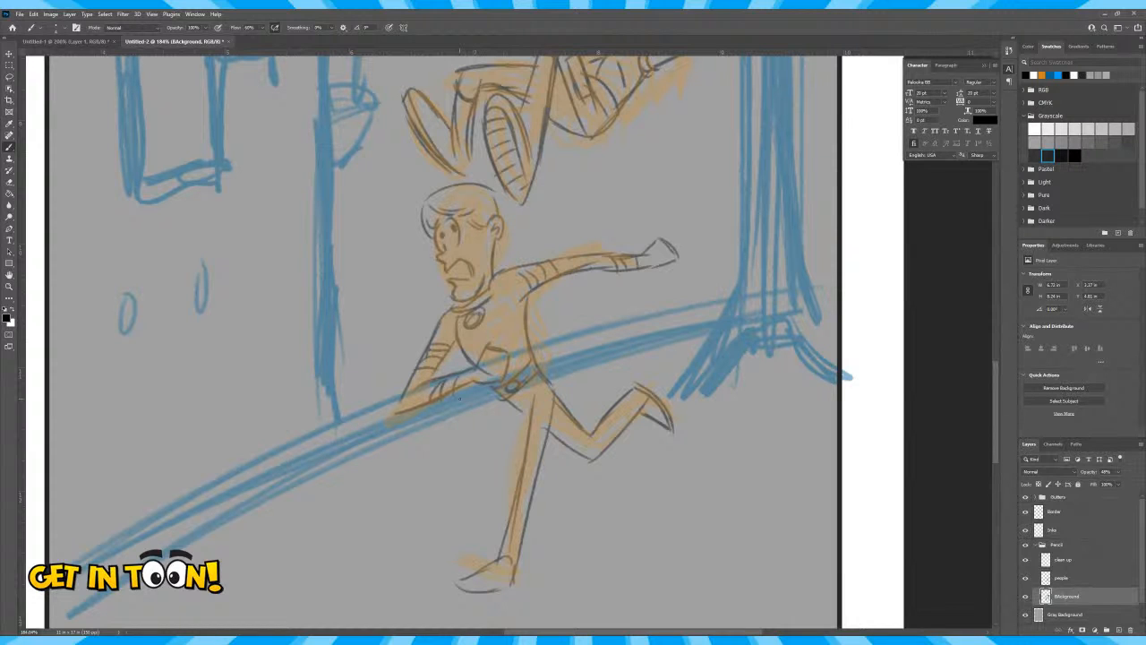
Add teeth to the runner's mouth, bands around both legs and a small handle end above the front fist
mouse_move(455, 271)
mouse_down()
mouse_move(461, 280)
mouse_move(496, 259)
mouse_up()
drag(528, 505, 505, 512)
drag(619, 418, 605, 436)
drag(513, 335, 495, 350)
drag(567, 313, 506, 348)
drag(605, 325, 492, 343)
mouse_move(568, 309)
mouse_down()
mouse_move(532, 325)
mouse_move(638, 310)
mouse_move(514, 349)
mouse_up()
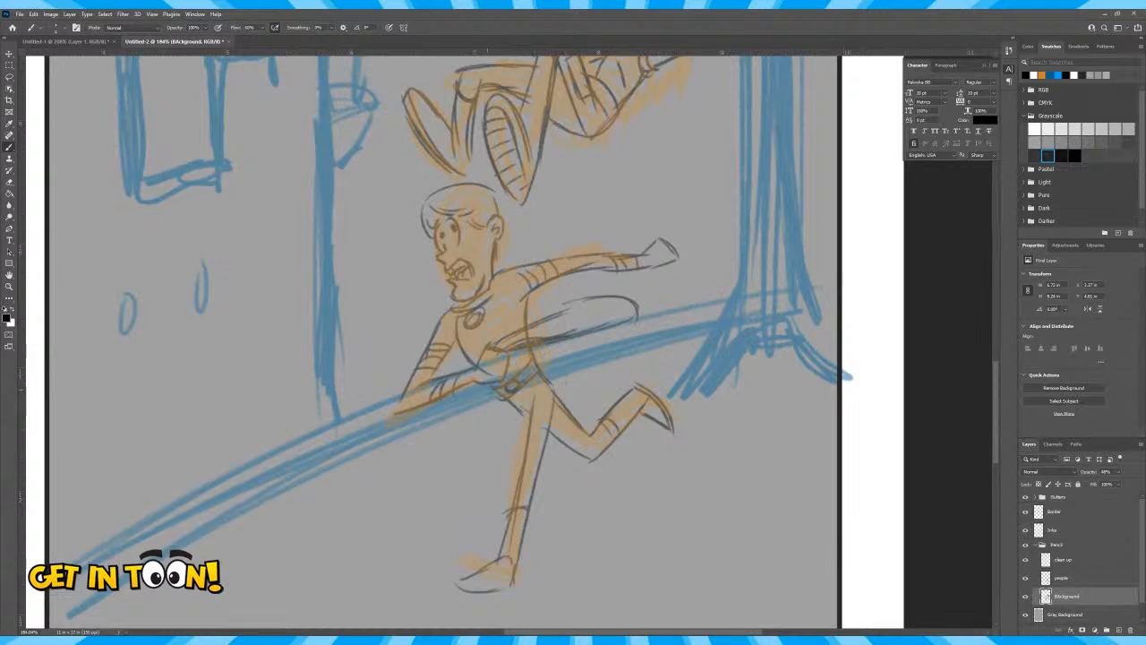
key(ctrl+z)
key(ctrl+z)
key(ctrl+z)
key(ctrl+z)
key(ctrl+z)
key(ctrl+z)
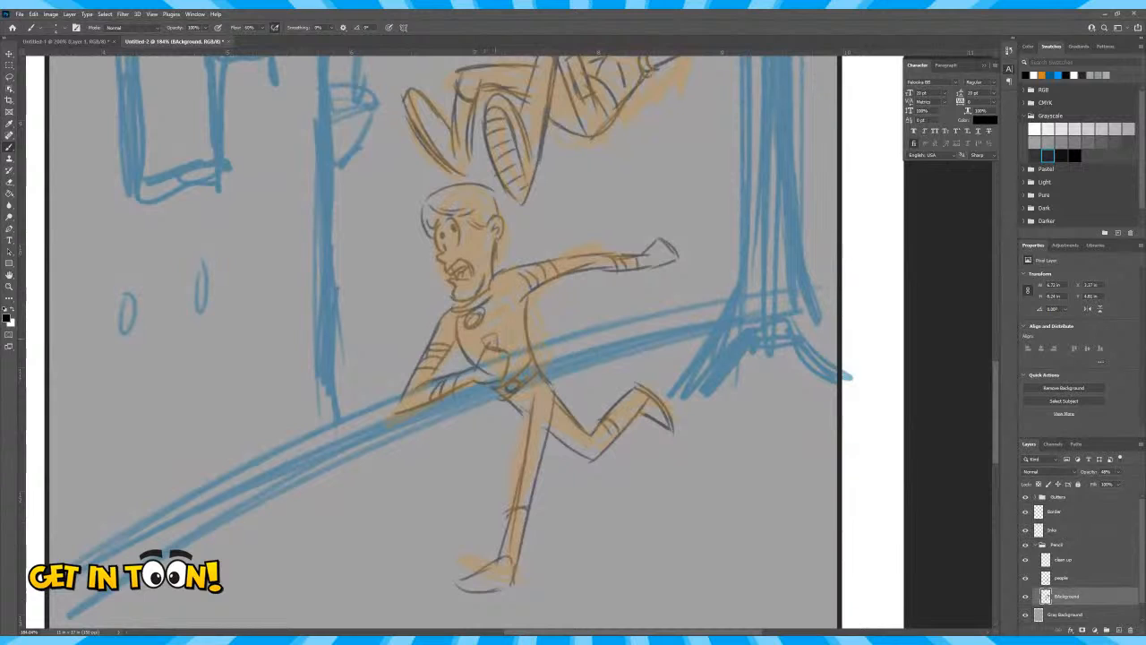
Sketch a short guard below the runner's front fist and a large curved shape sweeping down across the thigh
mouse_move(520, 403)
mouse_down()
mouse_move(498, 422)
mouse_move(457, 410)
mouse_move(506, 431)
mouse_move(523, 463)
mouse_move(527, 421)
mouse_move(535, 453)
mouse_up()
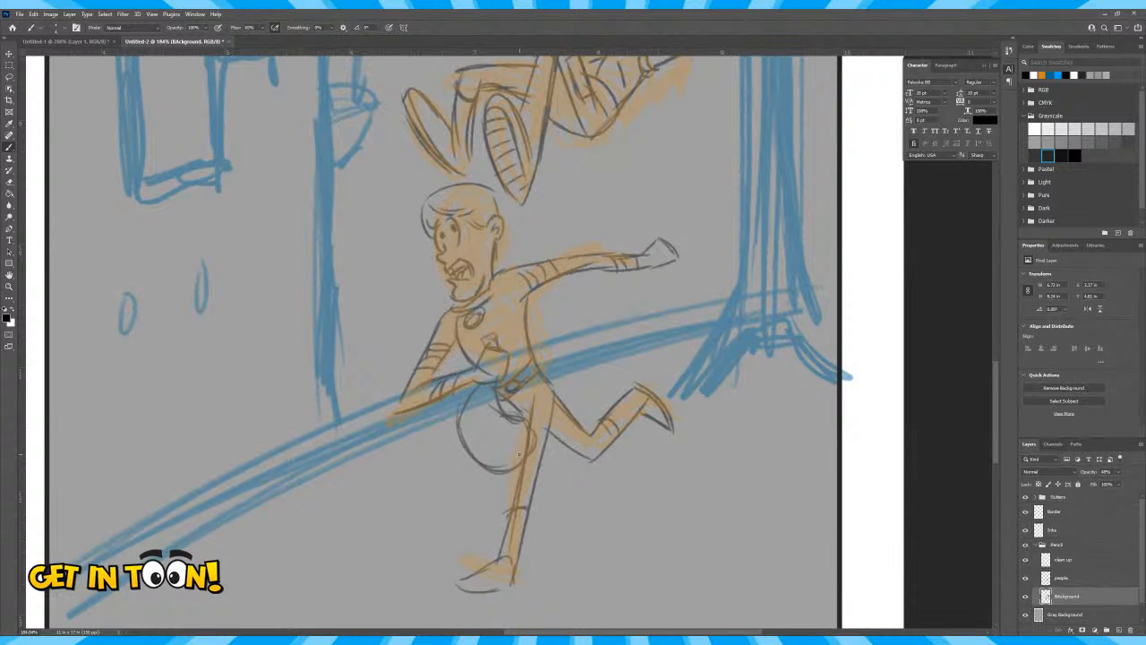
scroll(519, 454, down, 6)
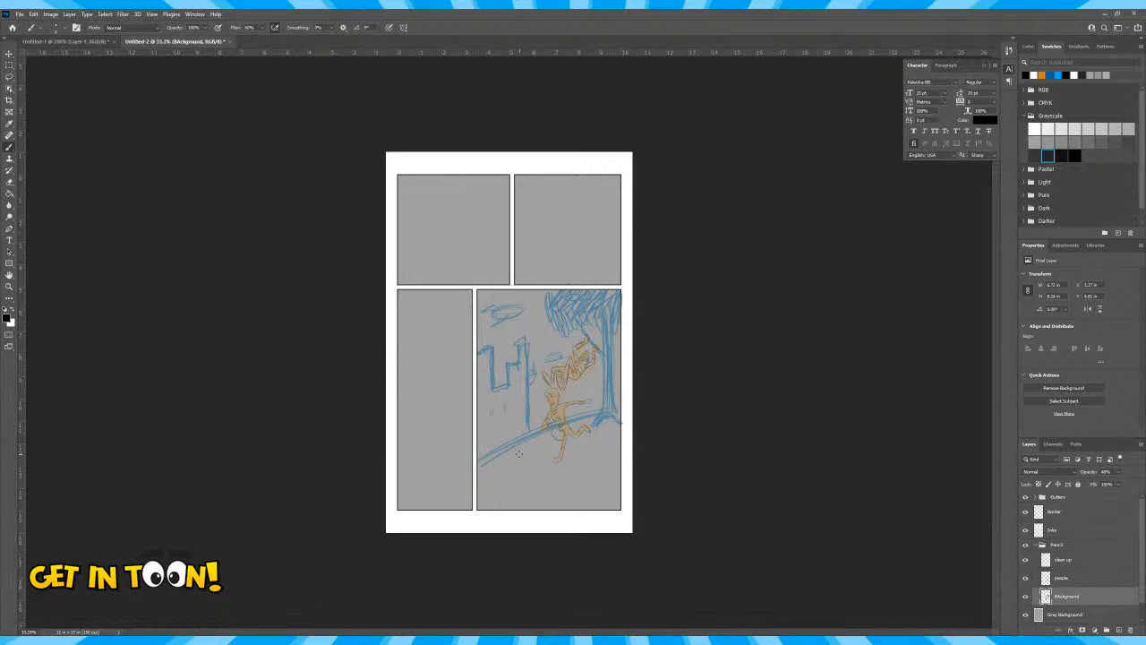
Hide the Gray Background layer and scribble in the tall narrow panel with a very pale pink foreground colour
click(1026, 614)
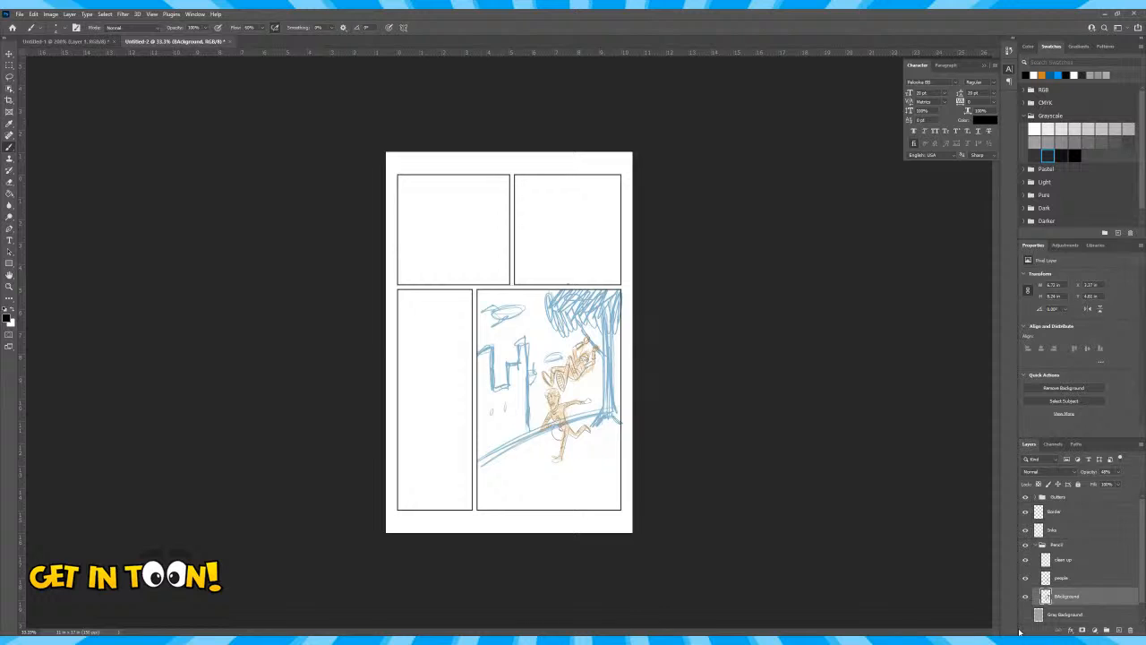
click(6, 319)
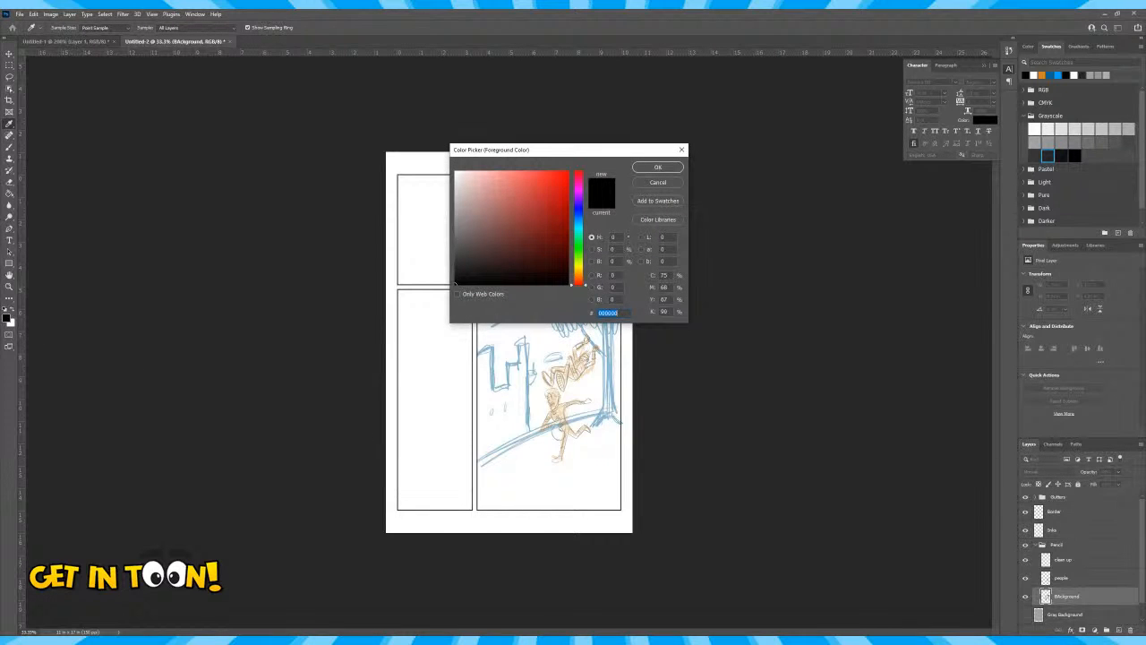
click(465, 174)
click(656, 167)
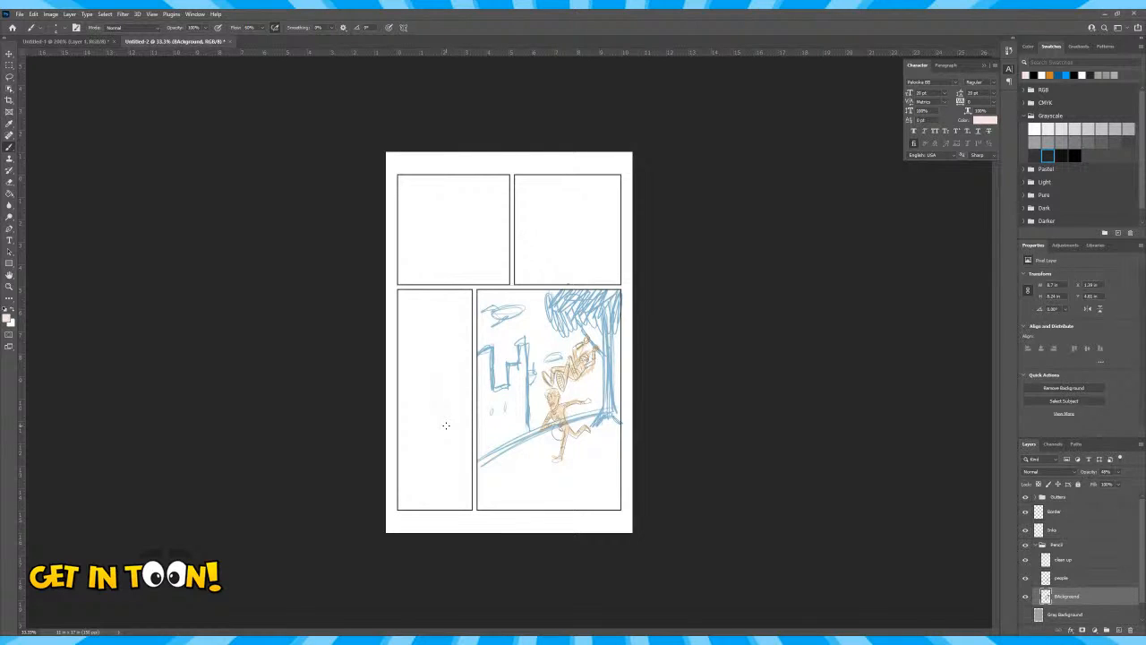
Examine the pale scribble up close on white, and show the Gray Background layer again for comparison across the page
key(ctrl+plus)
key(ctrl+plus)
key(ctrl+plus)
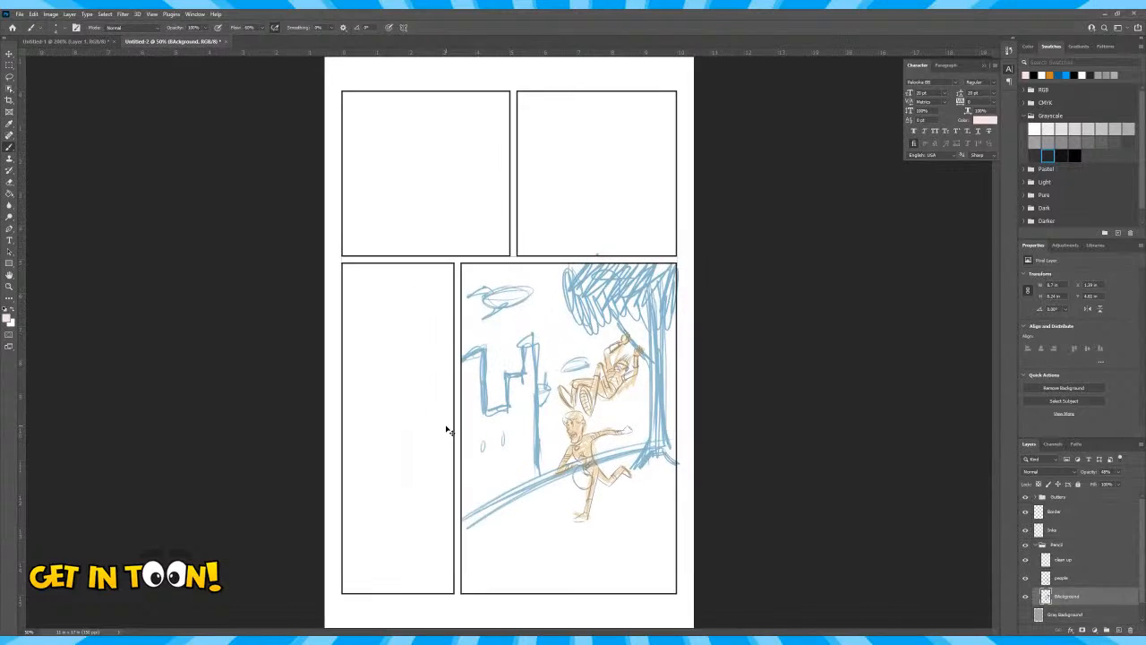
key(ctrl+plus)
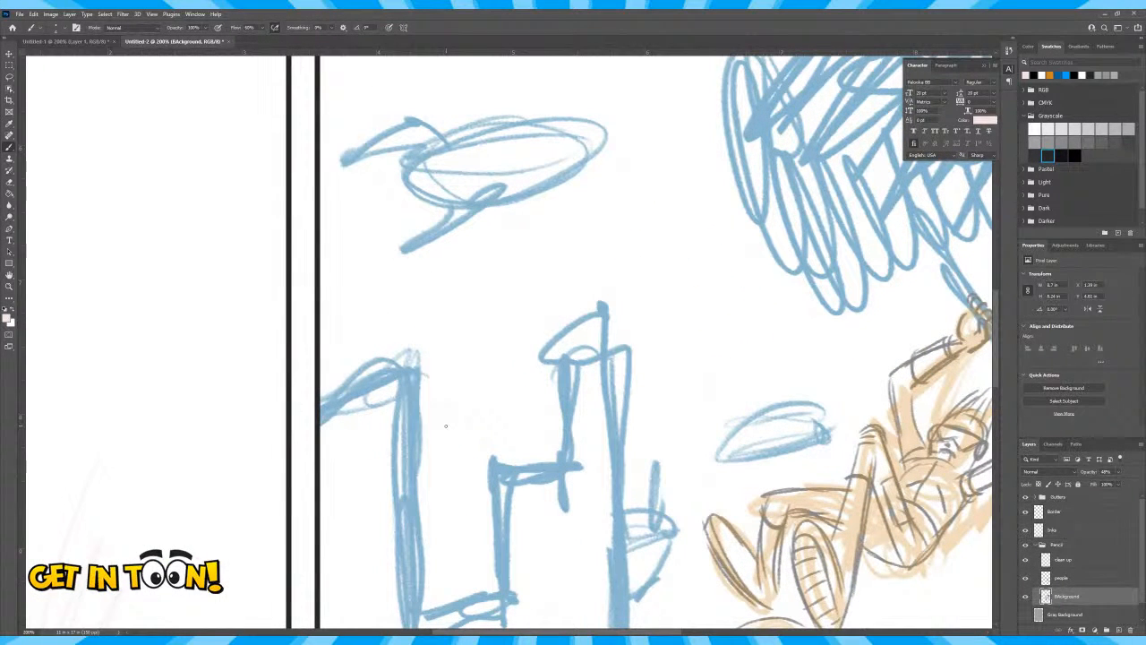
key(space)
drag(469, 561, 734, 371)
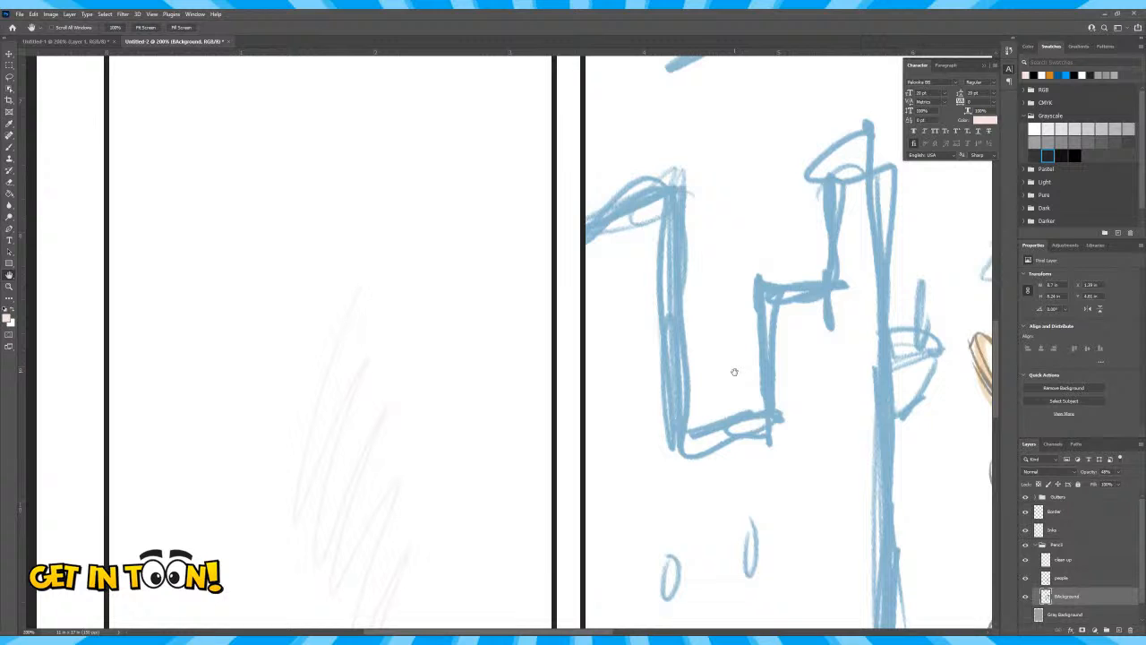
click(1026, 614)
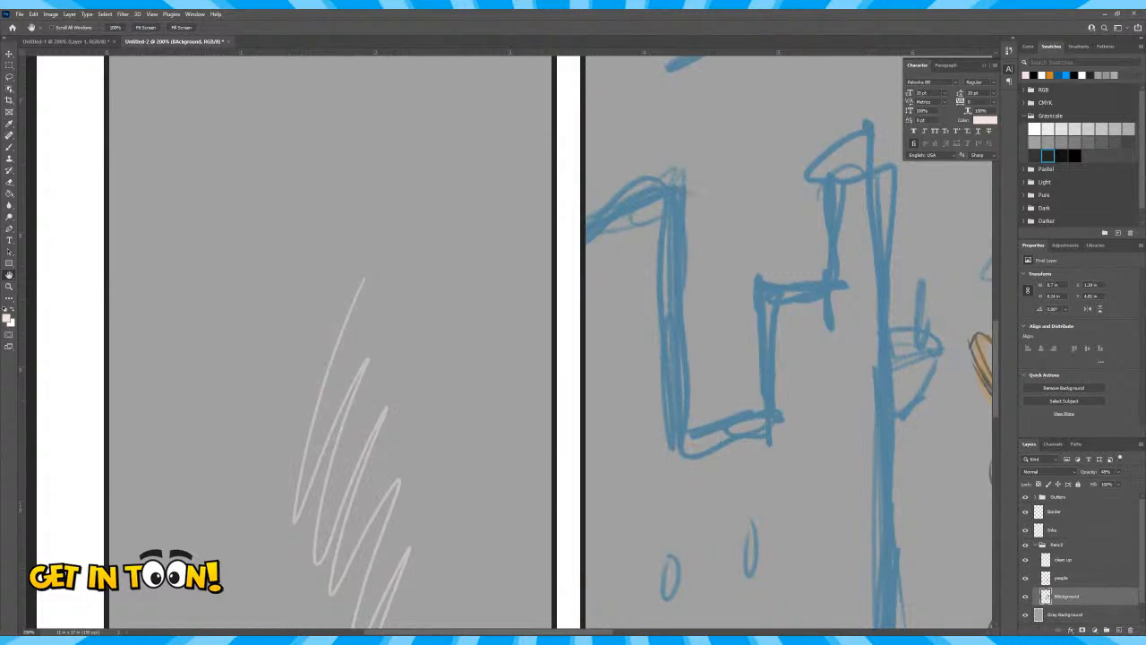
key(ctrl+0)
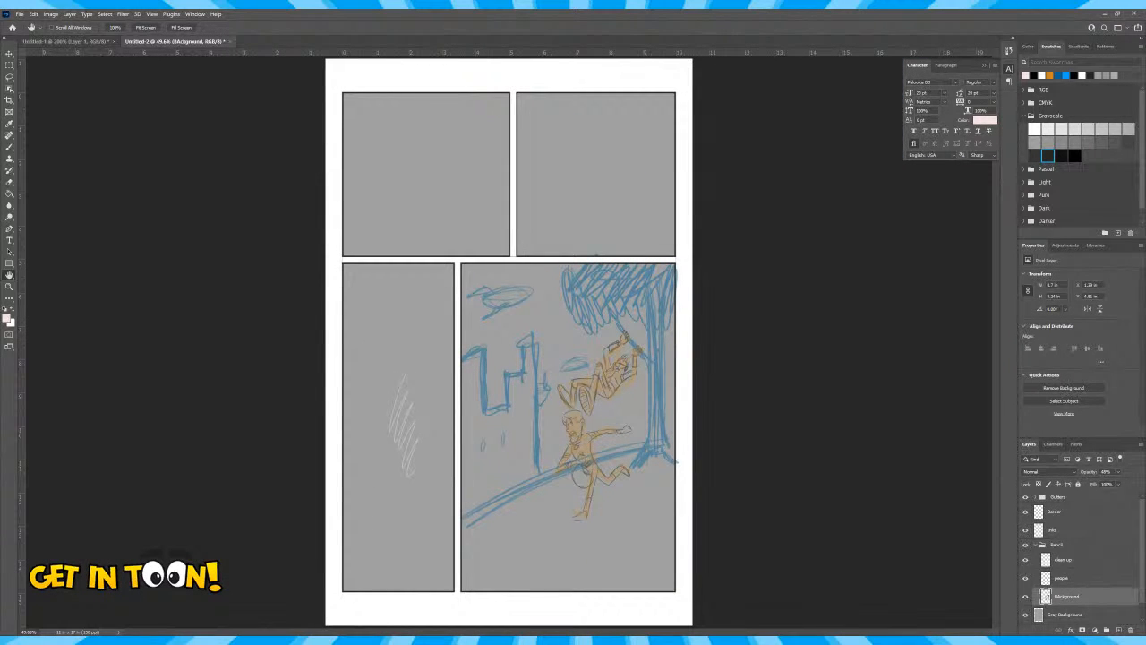